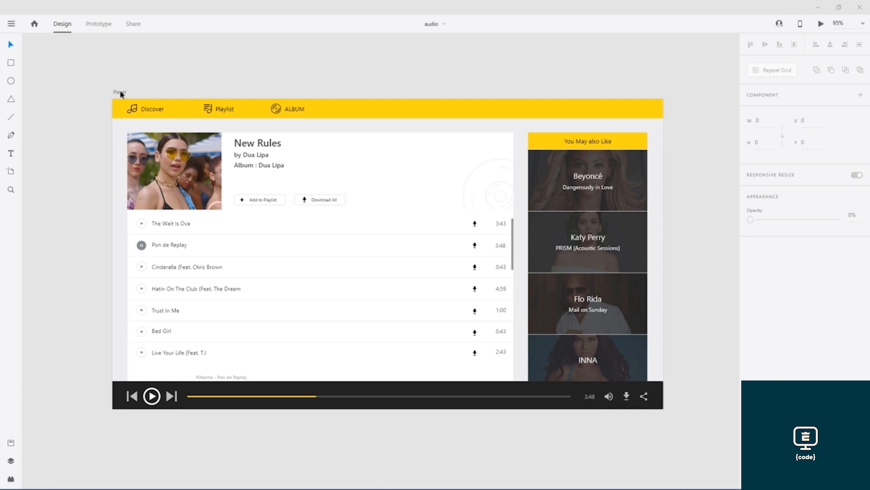
- Alt-drag the Player artboard to place a duplicate to its right
{"action": "left_click_drag", "start_coordinate": [121, 94], "coordinate": [613, 96]}
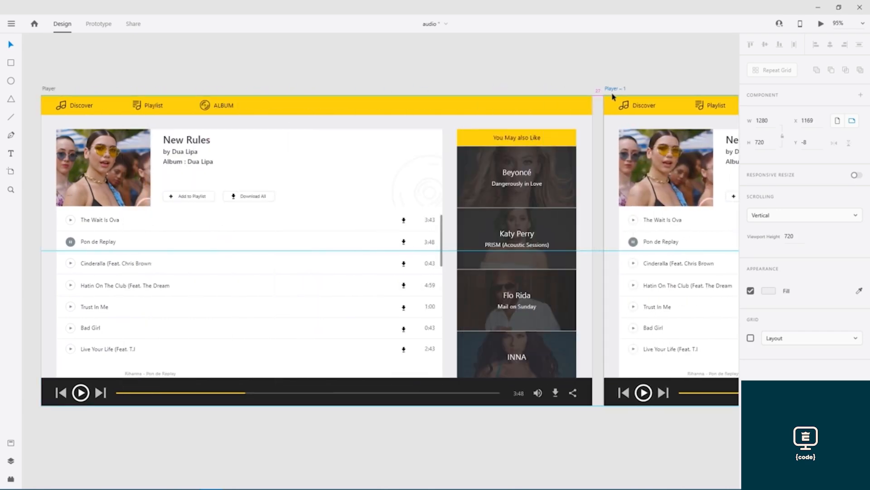
{"action": "key", "text": "ctrl+z"}
{"action": "key", "text": "ctrl+z"}
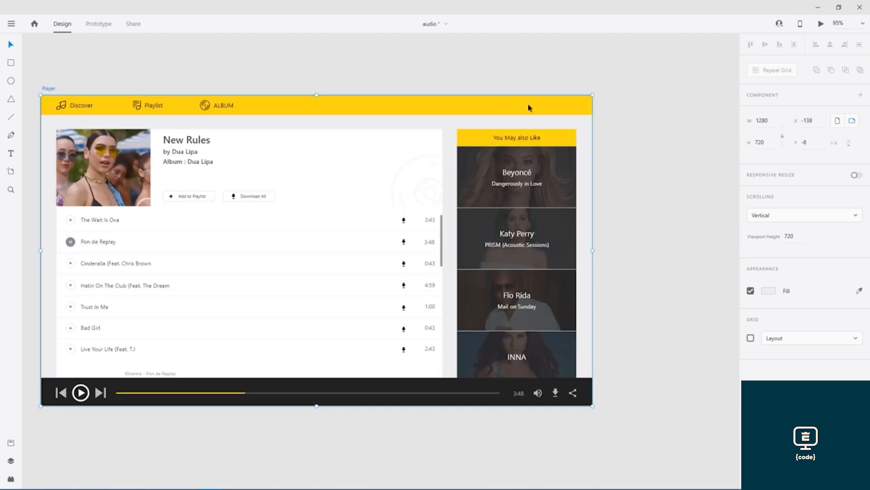
{"action": "left_click_drag", "start_coordinate": [50, 90], "coordinate": [145, 79]}
- Rename the duplicate artboard Player-Project and select its contents
{"action": "double_click", "coordinate": [144, 91]}
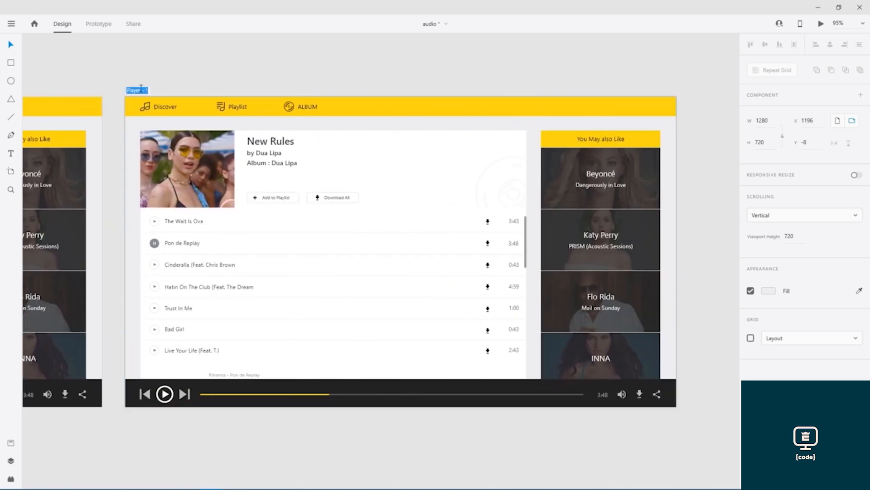
{"action": "type", "text": "Player-Project"}
{"action": "key", "text": "Return"}
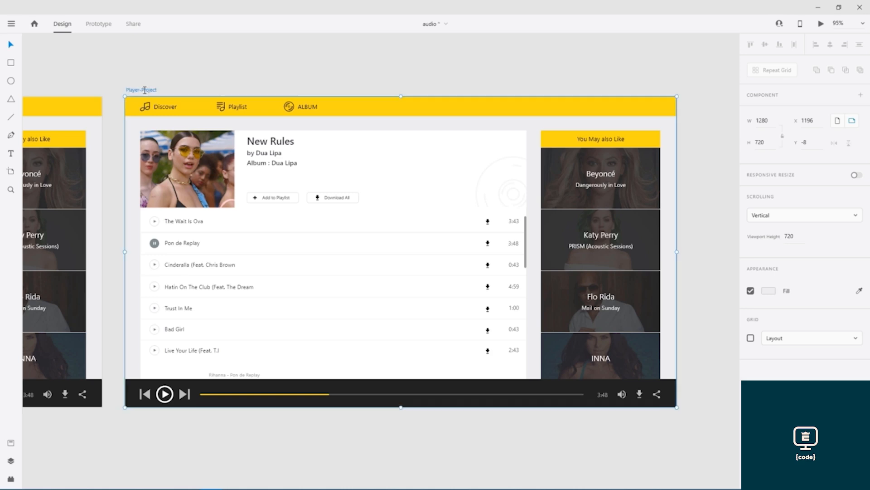
{"action": "left_click_drag", "start_coordinate": [137, 450], "coordinate": [671, 130]}
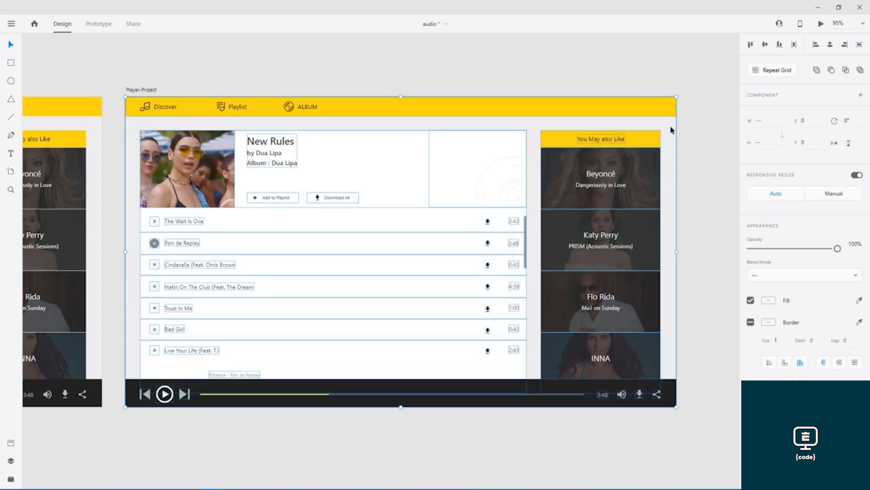
- Delete the copied yellow nav bar and its three navigation tabs
{"action": "left_click", "coordinate": [687, 138]}
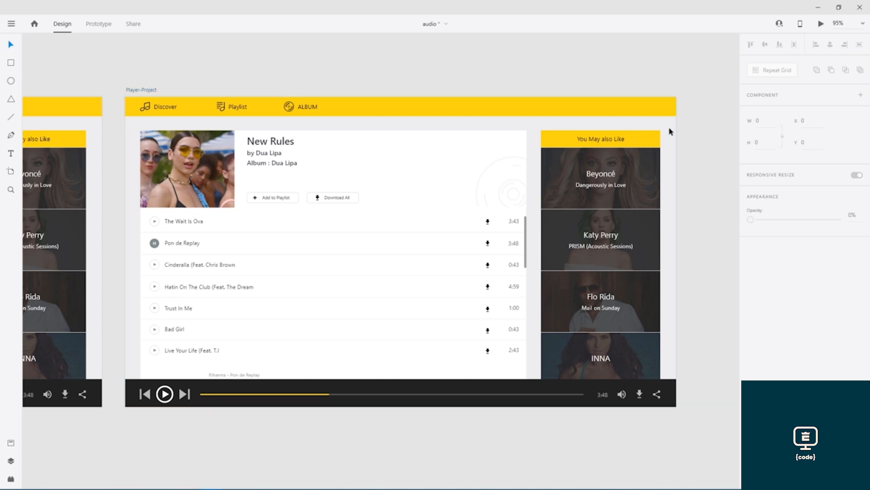
{"action": "left_click", "coordinate": [667, 109]}
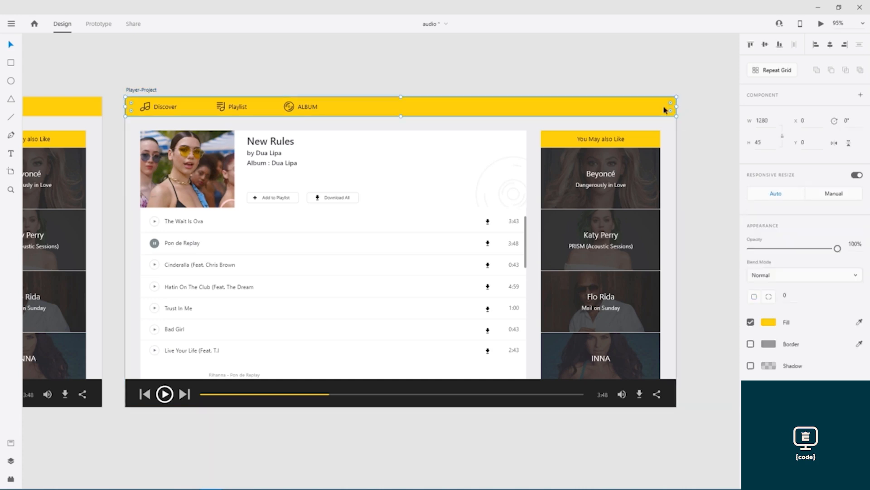
{"action": "double_click", "coordinate": [299, 108]}
{"action": "left_click", "coordinate": [232, 107]}
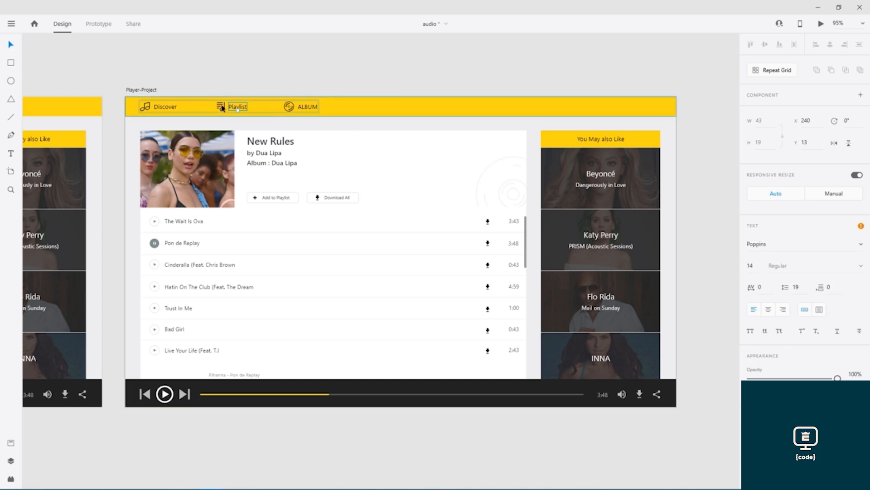
{"action": "key", "text": "Escape"}
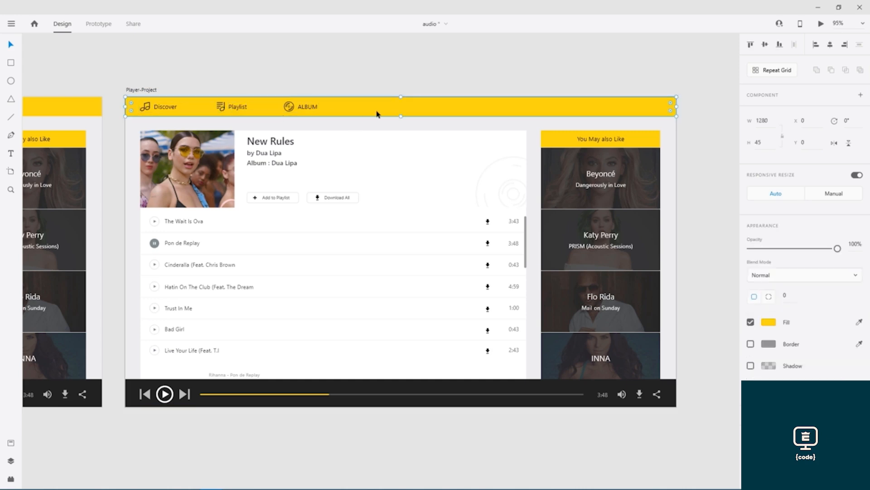
{"action": "key", "text": "Delete"}
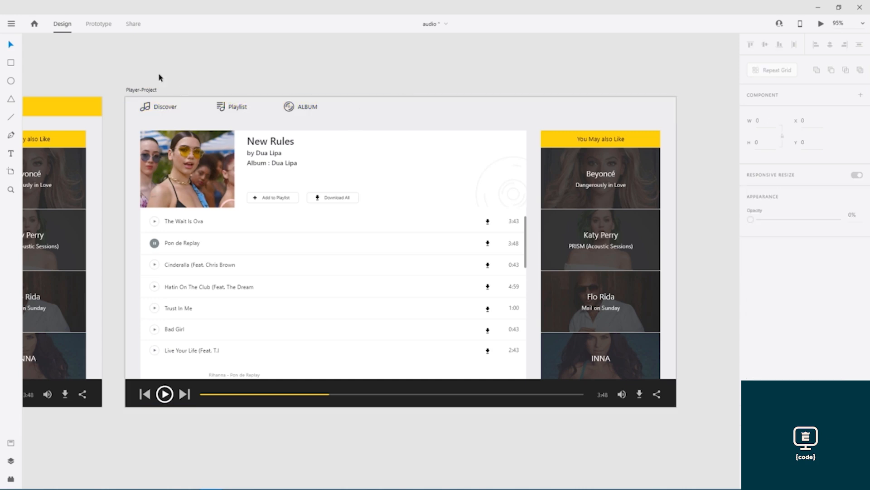
{"action": "left_click_drag", "start_coordinate": [135, 73], "coordinate": [303, 111]}
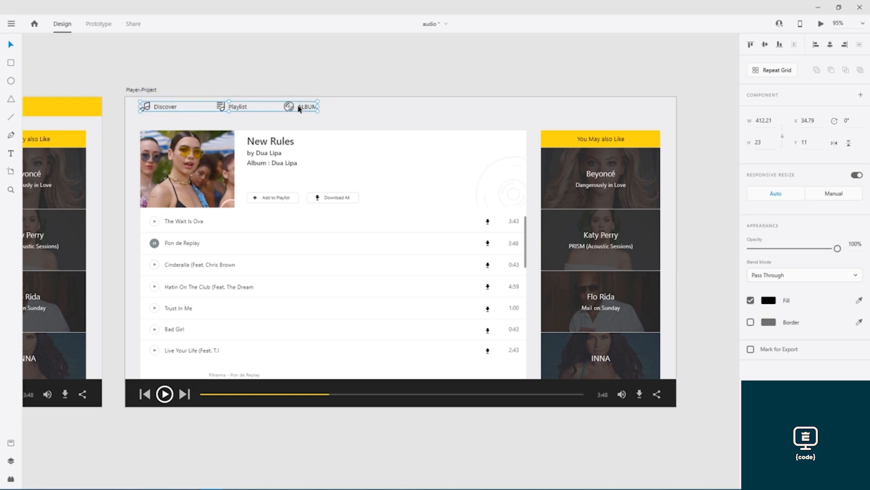
{"action": "key", "text": "Delete"}
- Delete the player card contents, leftover play icons and back button
{"action": "left_click_drag", "start_coordinate": [165, 467], "coordinate": [633, 143]}
{"action": "key", "text": "Delete"}
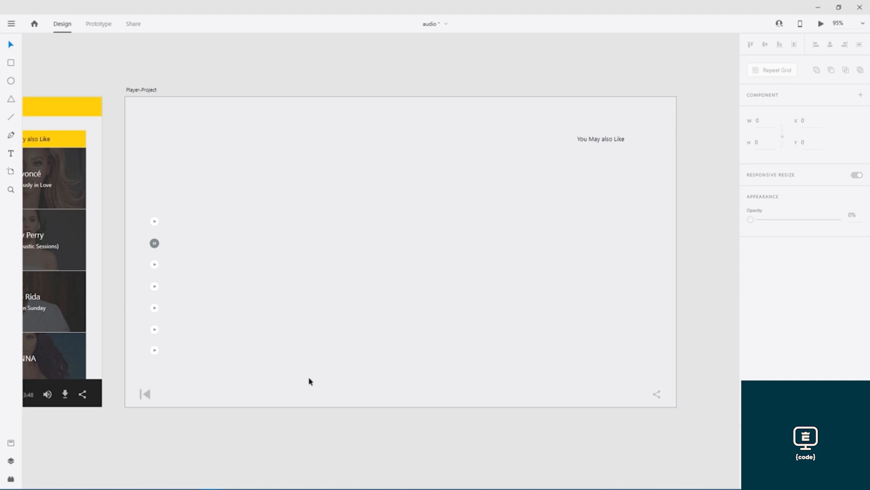
{"action": "left_click_drag", "start_coordinate": [141, 447], "coordinate": [171, 209]}
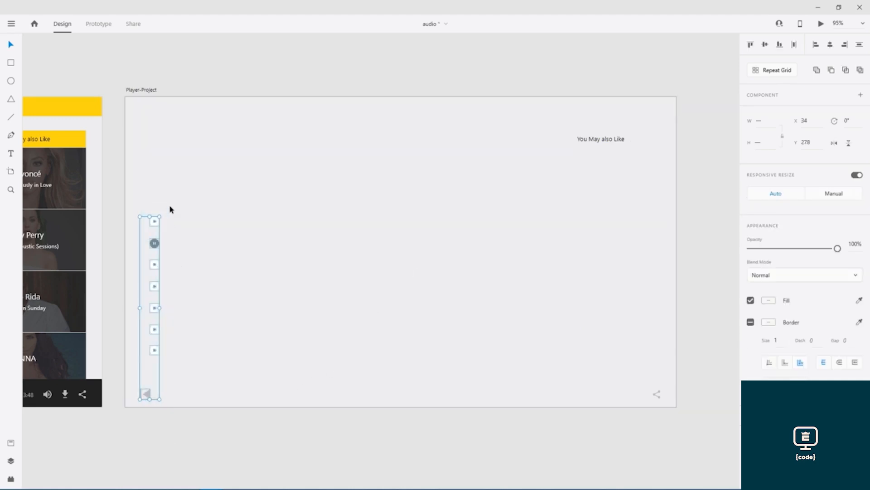
{"action": "key", "text": "Delete"}
- Delete the share icon and the You May also Like heading, then save
{"action": "left_click", "coordinate": [602, 139]}
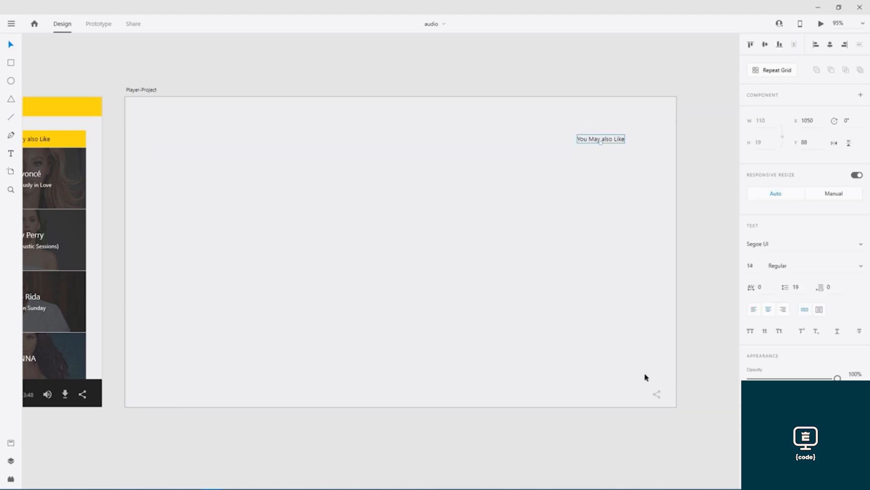
{"action": "left_click", "coordinate": [657, 396]}
{"action": "key", "text": "Delete"}
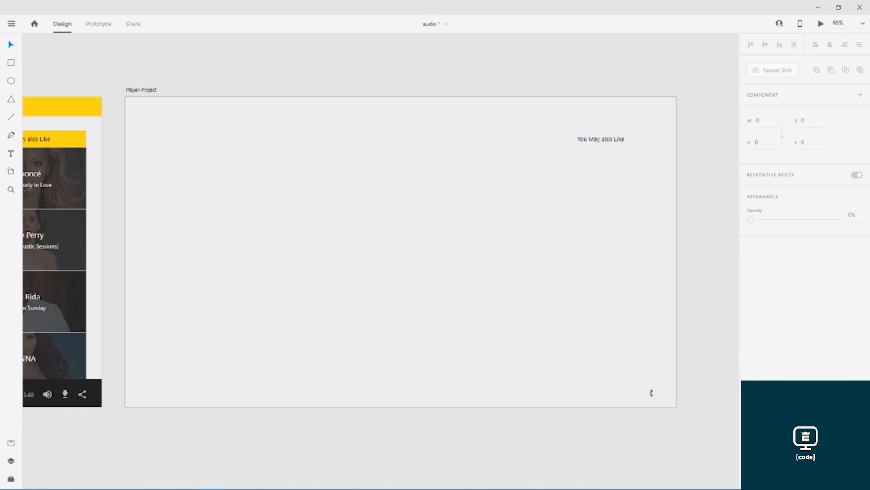
{"action": "left_click", "coordinate": [615, 144]}
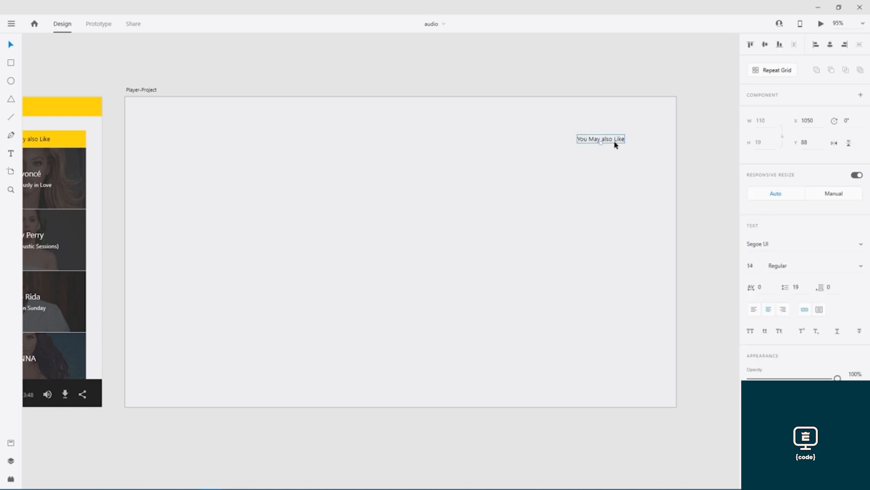
{"action": "key", "text": "Delete"}
{"action": "key", "text": "ctrl+s"}
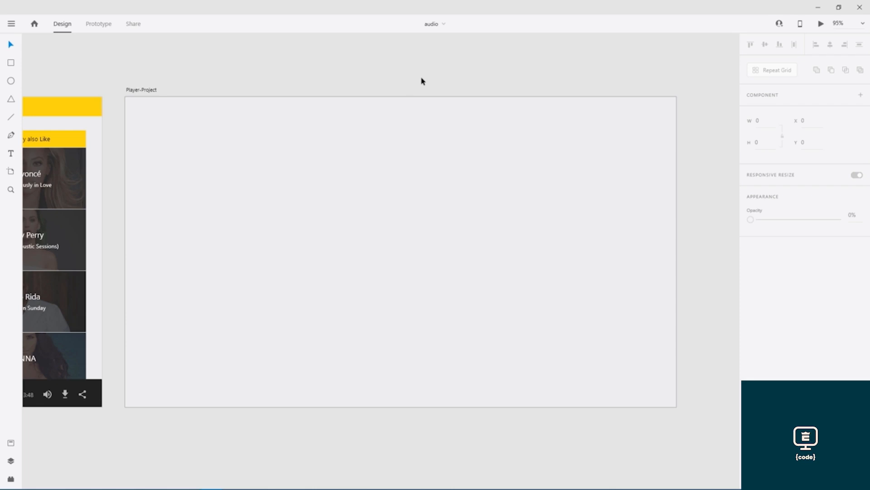
- Draw a borderless rectangle across the artboard top, stretched to 1280 wide
{"action": "mouse_move", "coordinate": [403, 82]}
{"action": "left_mouse_down"}
{"action": "mouse_move", "coordinate": [439, 95]}
{"action": "mouse_move", "coordinate": [398, 91]}
{"action": "left_mouse_up"}
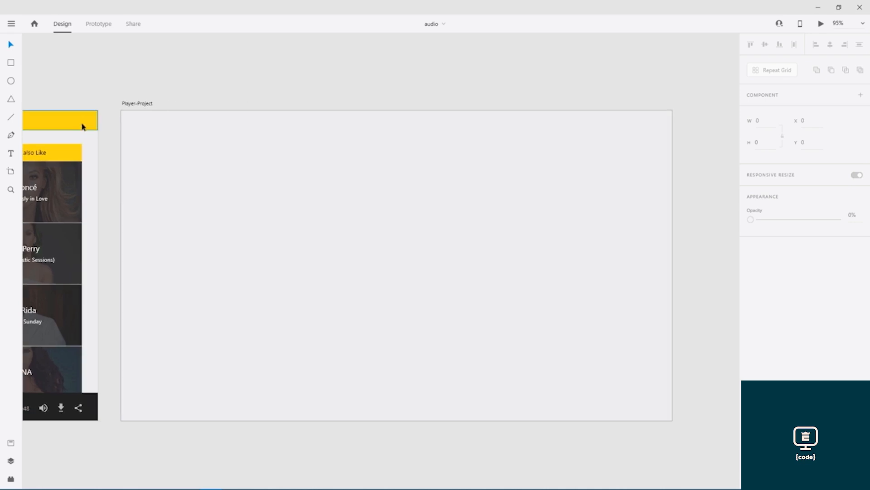
{"action": "left_click", "coordinate": [11, 62]}
{"action": "mouse_move", "coordinate": [121, 111]}
{"action": "left_mouse_down"}
{"action": "mouse_move", "coordinate": [152, 130]}
{"action": "mouse_move", "coordinate": [660, 151]}
{"action": "mouse_move", "coordinate": [670, 131]}
{"action": "left_mouse_up"}
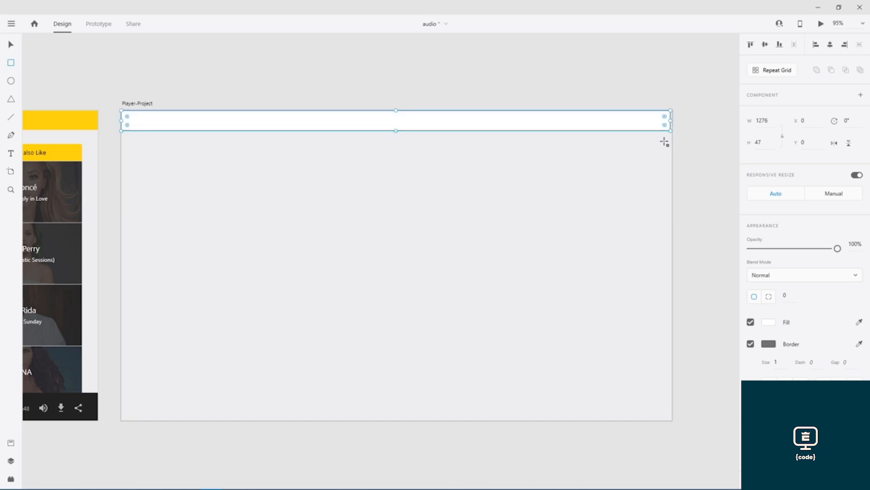
{"action": "left_click", "coordinate": [751, 344]}
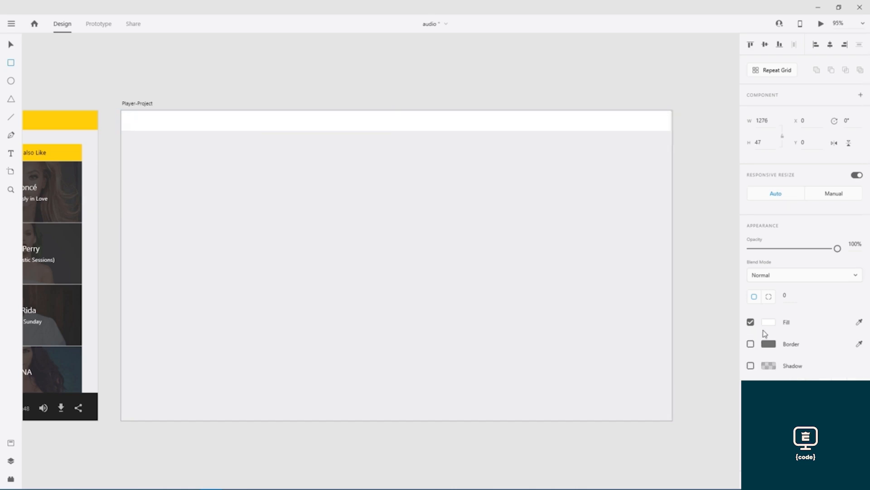
{"action": "left_click_drag", "start_coordinate": [671, 119], "coordinate": [672, 119]}
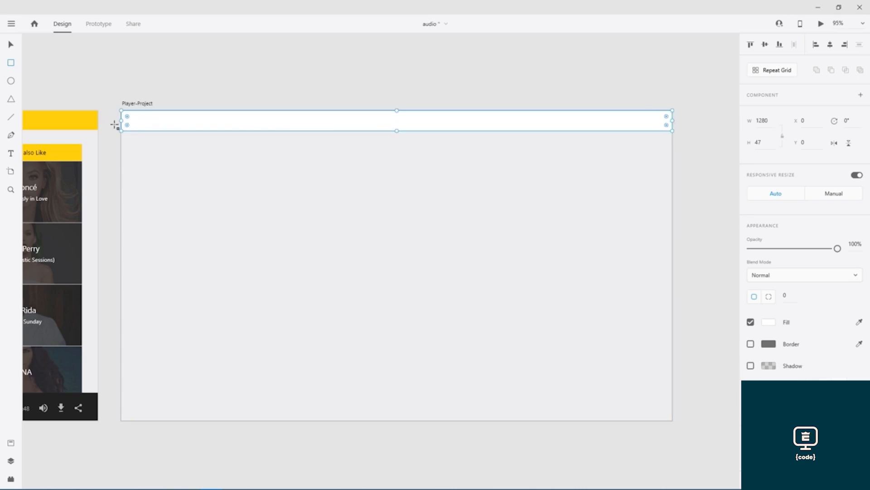
- Zoom in and pan along the bar's edges to check its fit
{"action": "scroll", "coordinate": [119, 122], "scroll_direction": "up", "scroll_amount": 10}
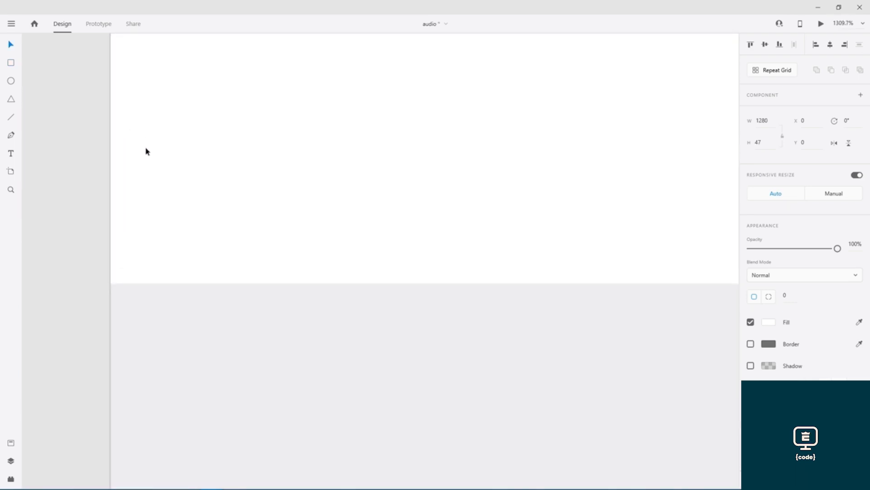
{"action": "left_click_drag", "start_coordinate": [615, 190], "coordinate": [181, 149]}
{"action": "left_click_drag", "start_coordinate": [586, 179], "coordinate": [182, 185]}
{"action": "left_click_drag", "start_coordinate": [530, 192], "coordinate": [125, 190]}
{"action": "left_click_drag", "start_coordinate": [560, 181], "coordinate": [281, 206]}
{"action": "left_click_drag", "start_coordinate": [634, 185], "coordinate": [210, 186]}
{"action": "left_click_drag", "start_coordinate": [582, 185], "coordinate": [173, 183]}
{"action": "left_click_drag", "start_coordinate": [614, 181], "coordinate": [272, 189]}
{"action": "mouse_move", "coordinate": [608, 188]}
{"action": "left_mouse_down"}
{"action": "mouse_move", "coordinate": [288, 178]}
{"action": "mouse_move", "coordinate": [299, 204]}
{"action": "left_mouse_up"}
{"action": "mouse_move", "coordinate": [631, 204]}
{"action": "left_mouse_down"}
{"action": "mouse_move", "coordinate": [338, 214]}
{"action": "mouse_move", "coordinate": [331, 176]}
{"action": "left_mouse_up"}
{"action": "scroll", "coordinate": [542, 221], "scroll_direction": "down", "scroll_amount": 5}
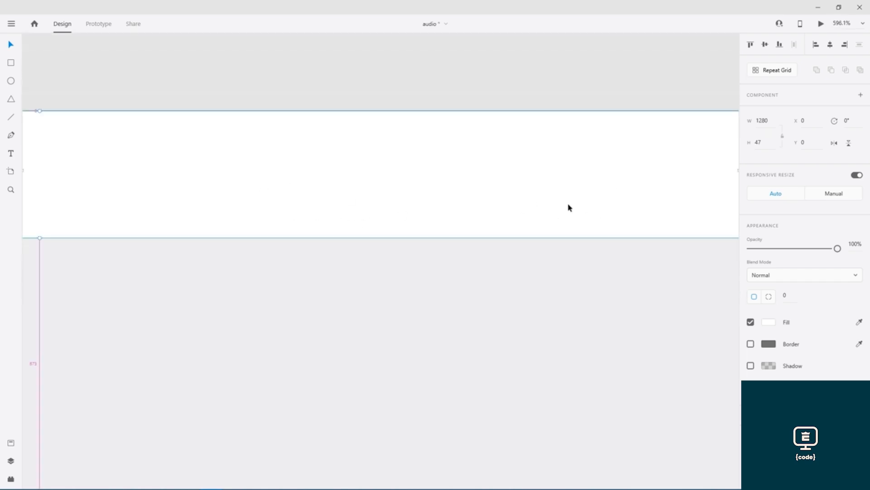
{"action": "left_click_drag", "start_coordinate": [492, 188], "coordinate": [265, 116]}
{"action": "left_click_drag", "start_coordinate": [359, 120], "coordinate": [426, 129]}
{"action": "scroll", "coordinate": [431, 135], "scroll_direction": "down", "scroll_amount": 4}
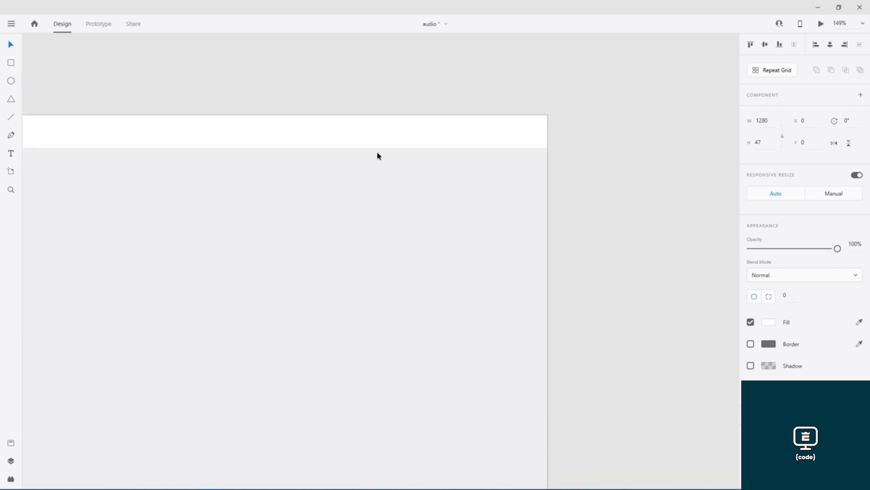
{"action": "left_click_drag", "start_coordinate": [275, 201], "coordinate": [439, 136]}
{"action": "scroll", "coordinate": [441, 139], "scroll_direction": "down", "scroll_amount": 2}
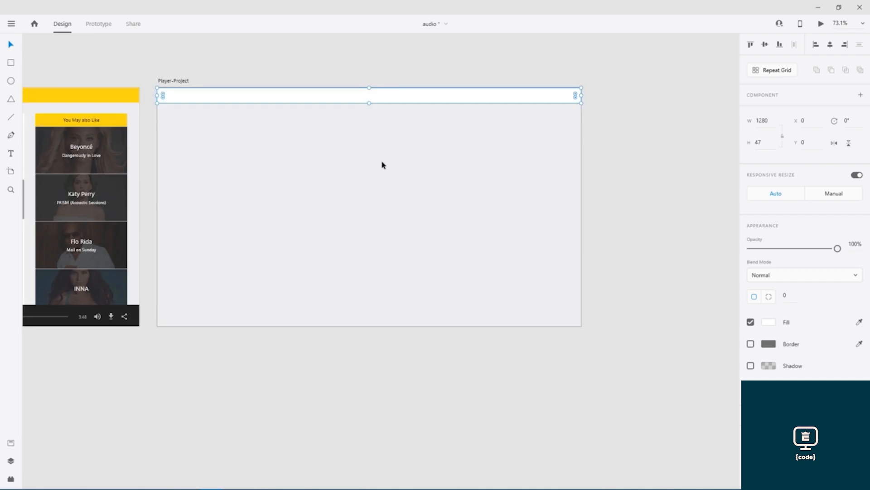
{"action": "scroll", "coordinate": [384, 164], "scroll_direction": "up", "scroll_amount": 1}
{"action": "left_click_drag", "start_coordinate": [331, 160], "coordinate": [371, 192]}
{"action": "scroll", "coordinate": [378, 200], "scroll_direction": "up", "scroll_amount": 1}
{"action": "scroll", "coordinate": [344, 187], "scroll_direction": "down", "scroll_amount": 1}
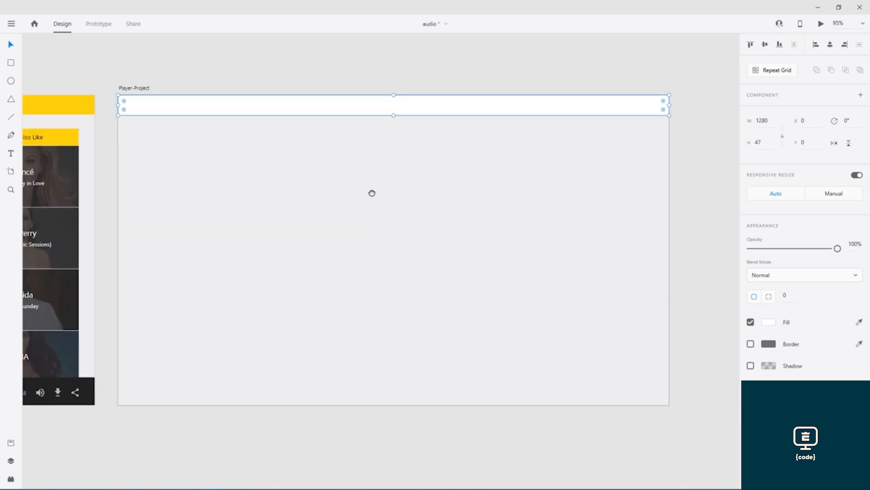
- Copy the hex code FFD512 from the original Player header's fill
{"action": "left_click", "coordinate": [89, 74]}
{"action": "left_click", "coordinate": [79, 107]}
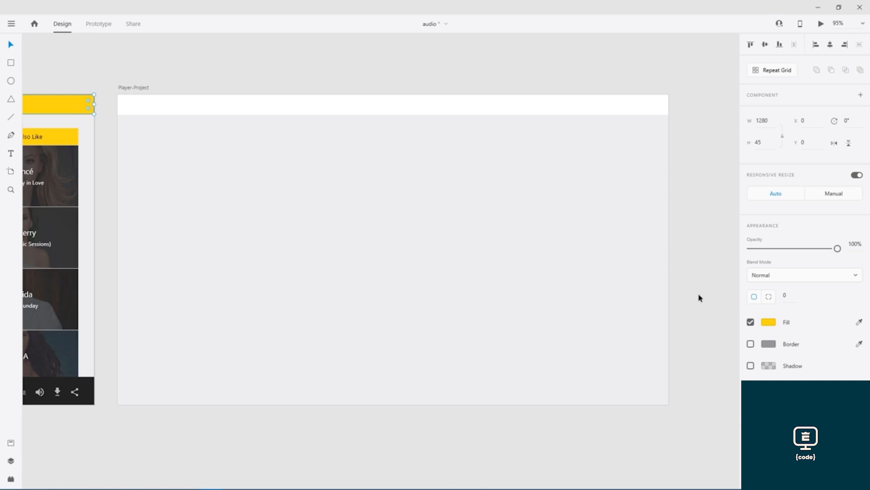
{"action": "left_click", "coordinate": [770, 322]}
{"action": "double_click", "coordinate": [689, 359]}
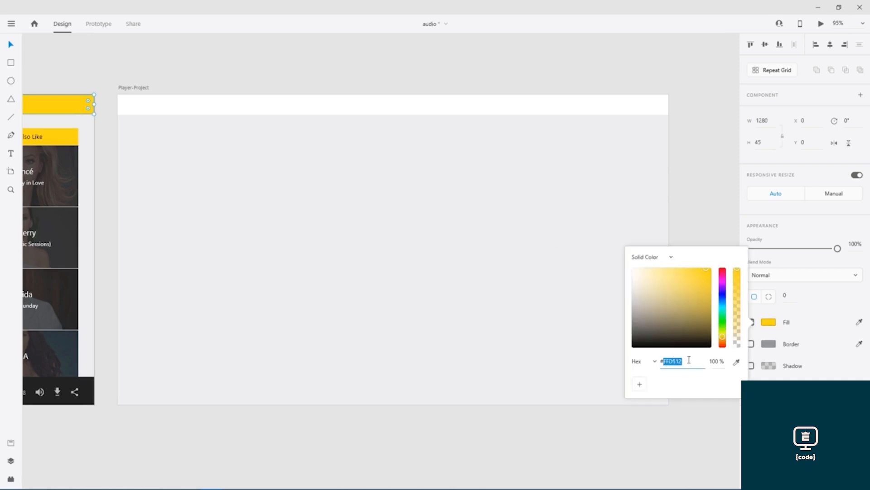
{"action": "left_click", "coordinate": [693, 358]}
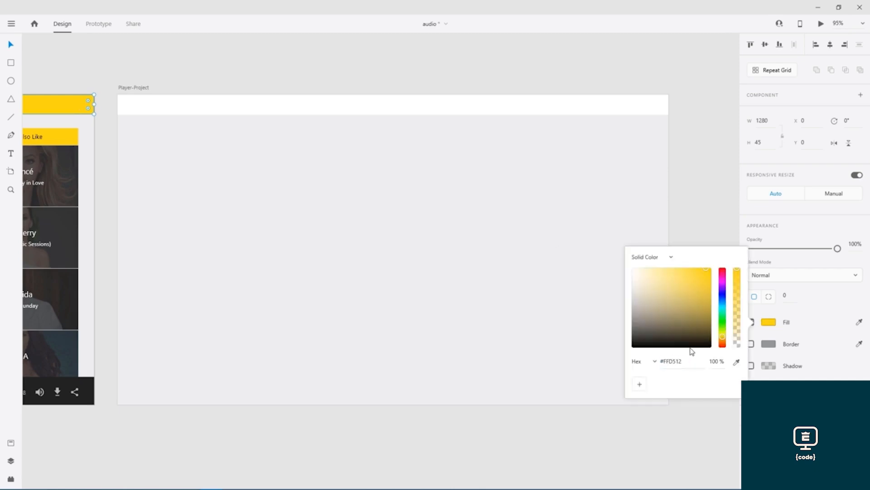
- Apply #FFD512 as the fill of the new Player-Project header bar
{"action": "left_click", "coordinate": [361, 109]}
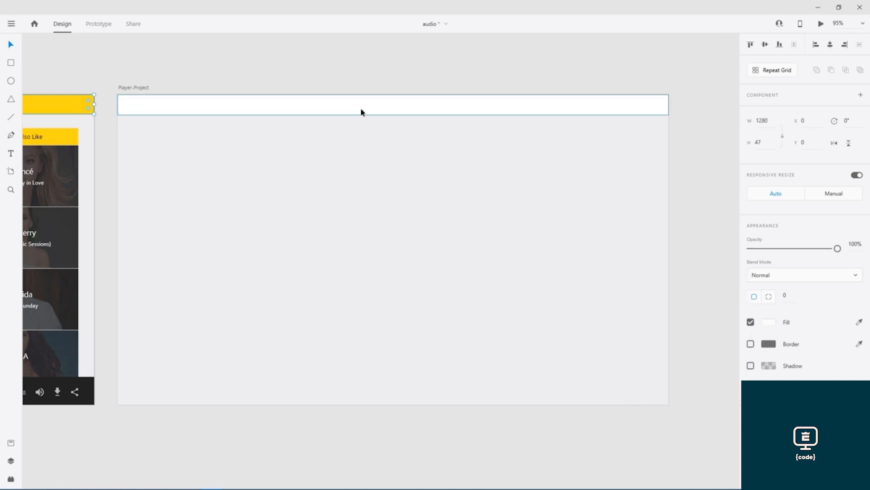
{"action": "left_click", "coordinate": [770, 323]}
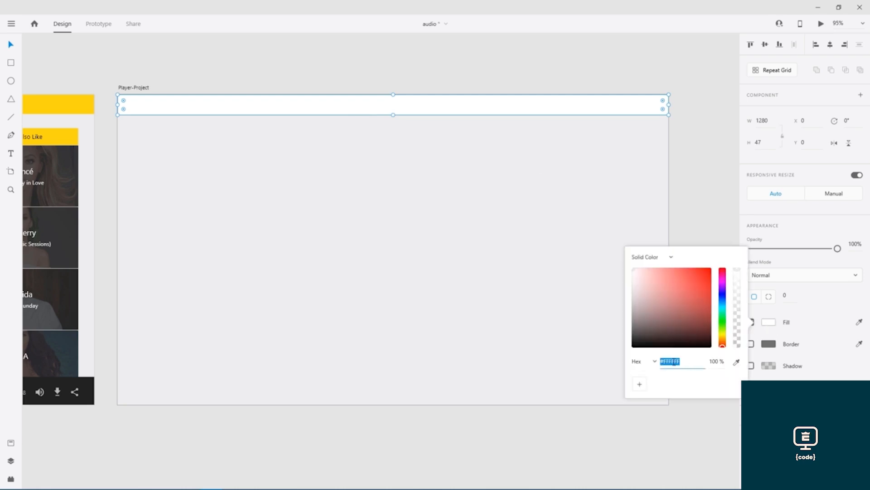
{"action": "type", "text": "FFD112"}
{"action": "key", "text": "Return"}
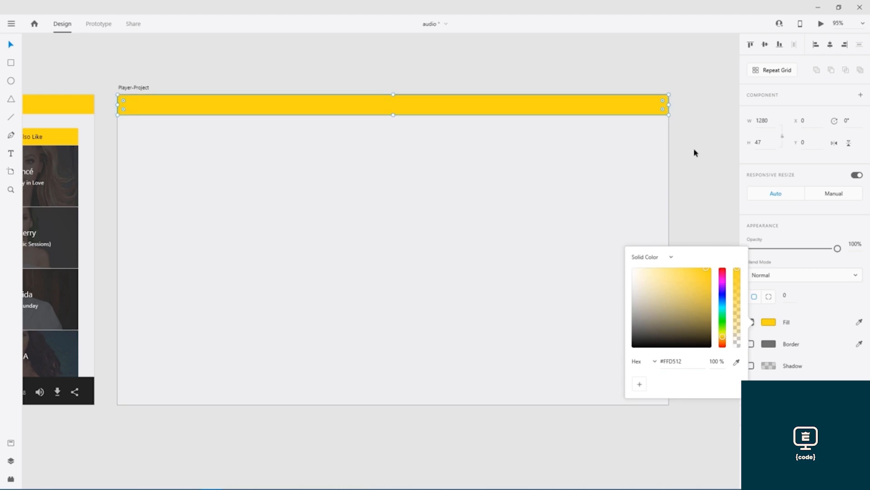
{"action": "left_click", "coordinate": [696, 152]}
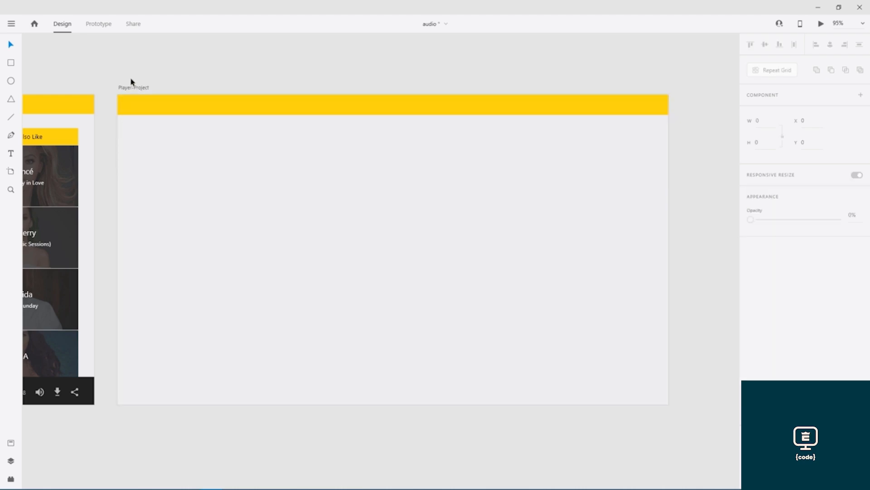
{"action": "left_click_drag", "start_coordinate": [101, 77], "coordinate": [583, 76]}
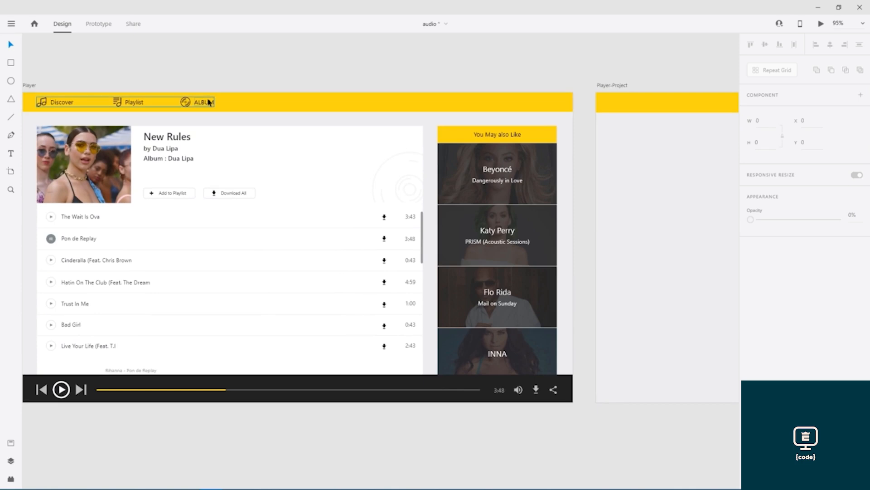
- Select the Player-Project artboard and switch on its 12-column layout grid
{"action": "left_click_drag", "start_coordinate": [657, 74], "coordinate": [198, 76]}
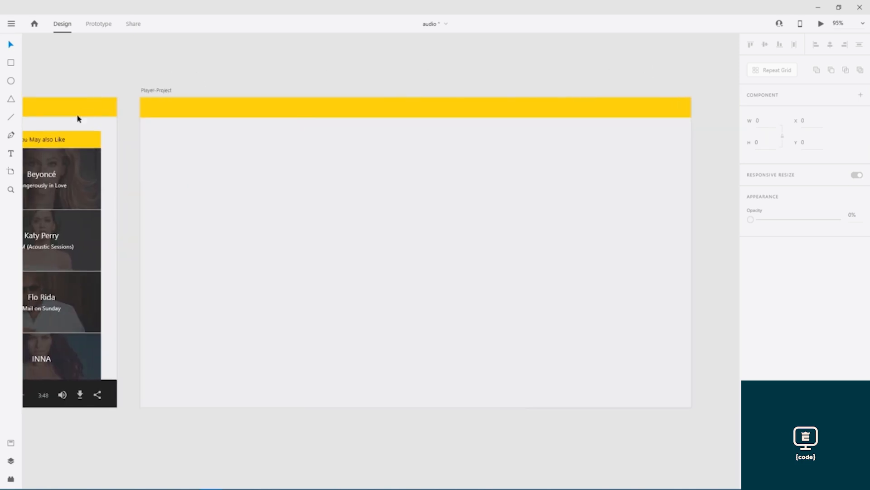
{"action": "left_click", "coordinate": [11, 154]}
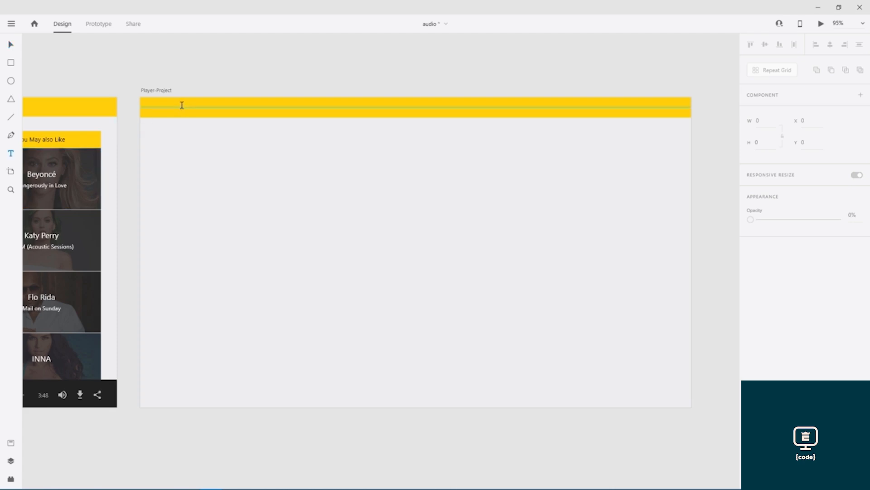
{"action": "left_click", "coordinate": [11, 45]}
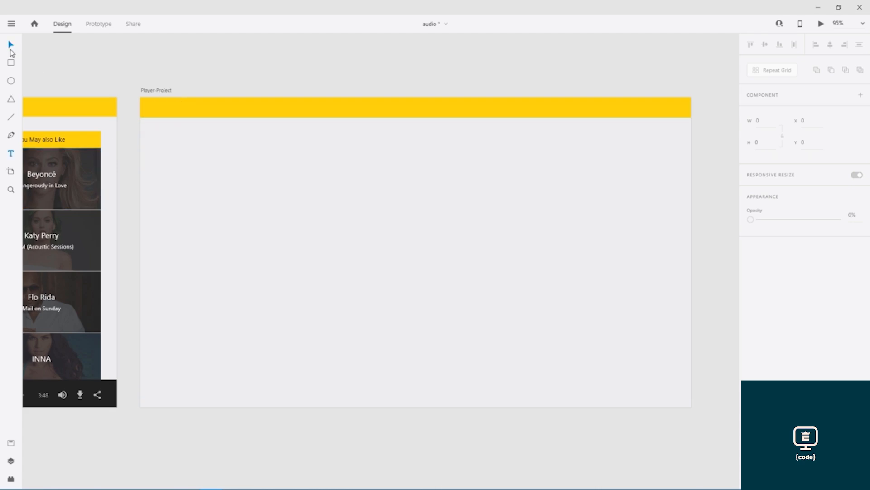
{"action": "left_click", "coordinate": [158, 91]}
{"action": "left_click", "coordinate": [751, 338]}
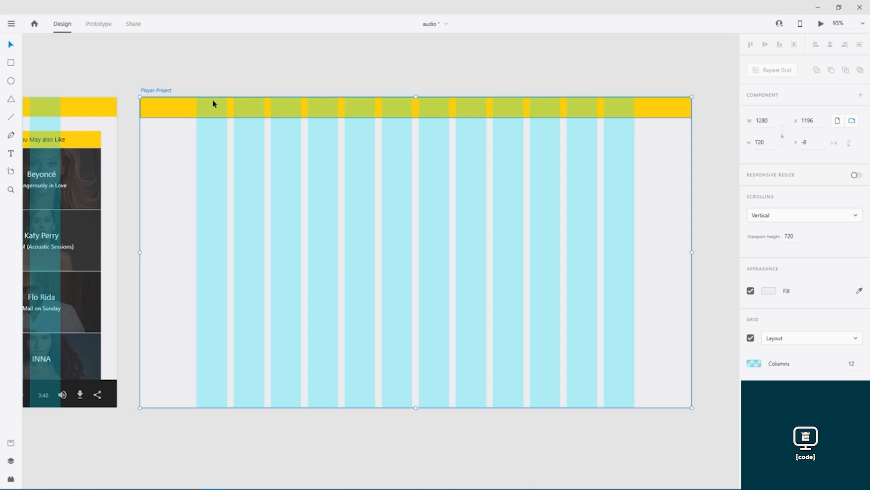
- Set the layout grid to 14 columns and start a text box in the header
{"action": "left_click", "coordinate": [851, 363]}
{"action": "key", "text": "Return"}
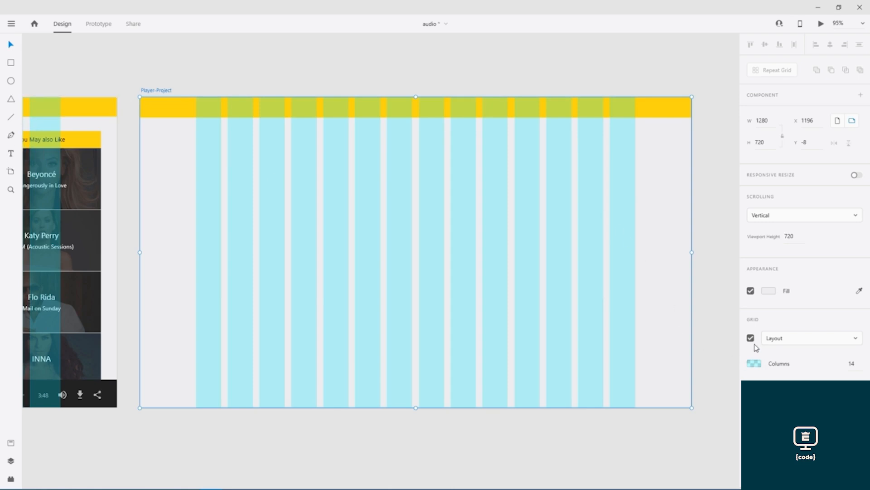
{"action": "left_click", "coordinate": [8, 149]}
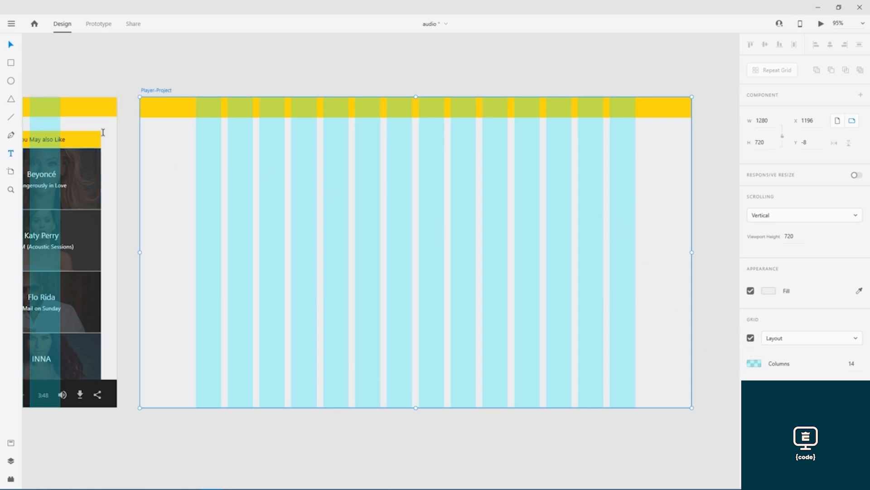
{"action": "left_click", "coordinate": [196, 108]}
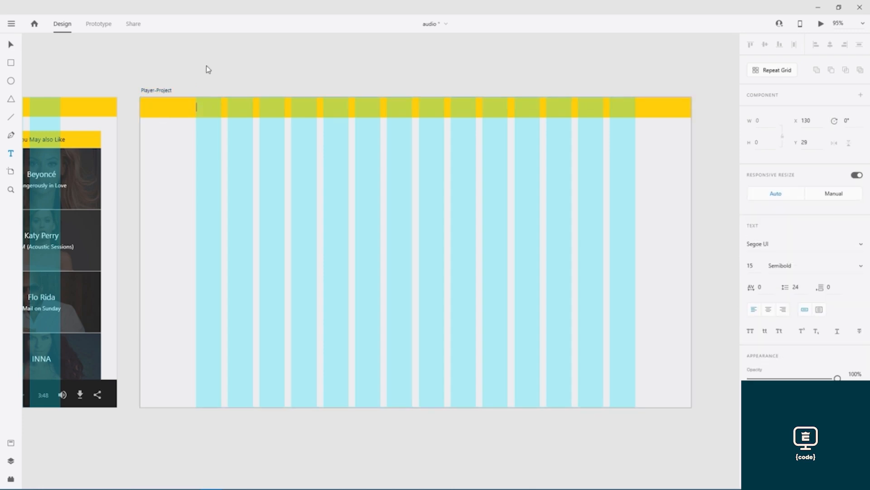
- Add a Discover label at the header's left, centred vertically in the bar
{"action": "key", "text": "ctrl+v"}
{"action": "left_click", "coordinate": [241, 80]}
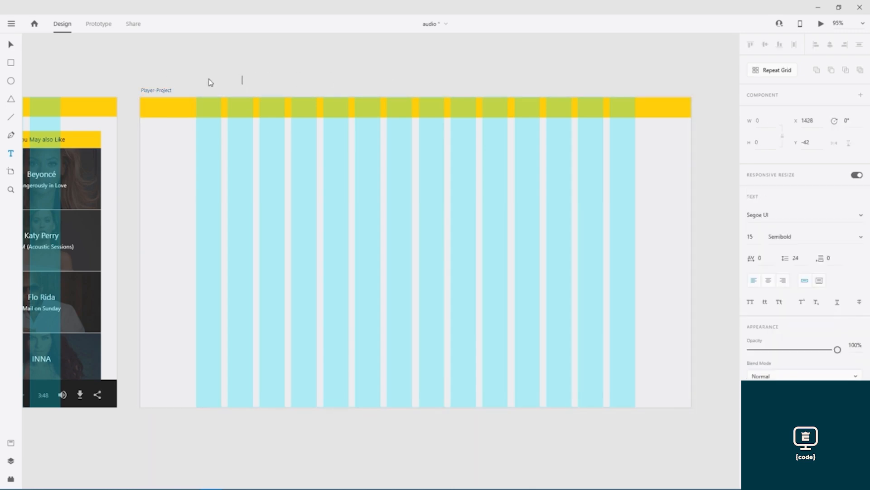
{"action": "left_click", "coordinate": [162, 92]}
{"action": "mouse_move", "coordinate": [157, 81]}
{"action": "left_mouse_down"}
{"action": "mouse_move", "coordinate": [594, 85]}
{"action": "mouse_move", "coordinate": [170, 81]}
{"action": "left_mouse_up"}
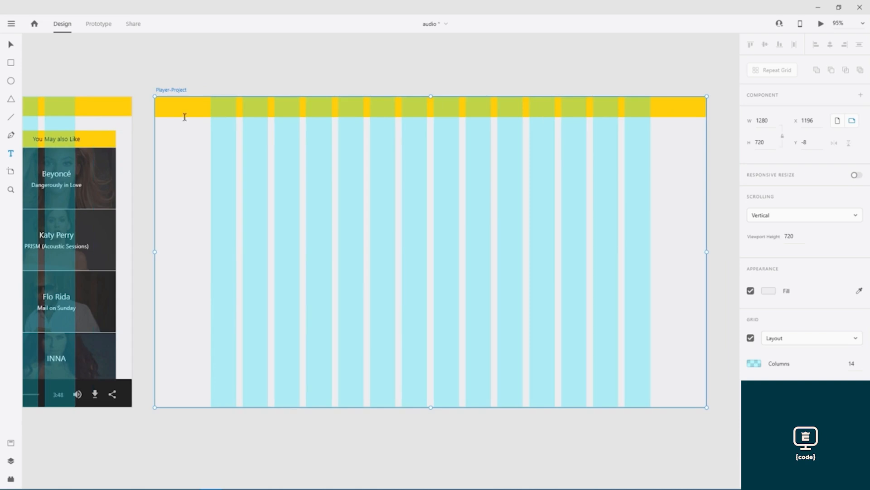
{"action": "left_click", "coordinate": [216, 109]}
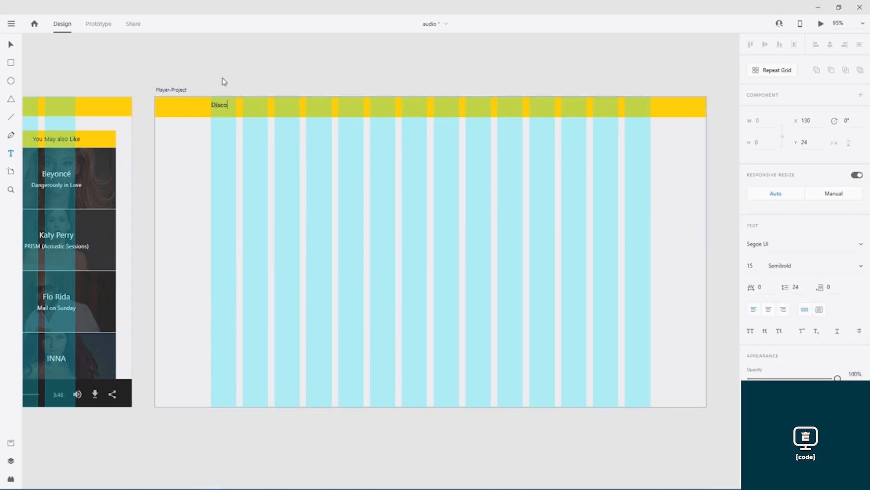
{"action": "key", "text": "Escape"}
{"action": "left_click_drag", "start_coordinate": [229, 108], "coordinate": [229, 110]}
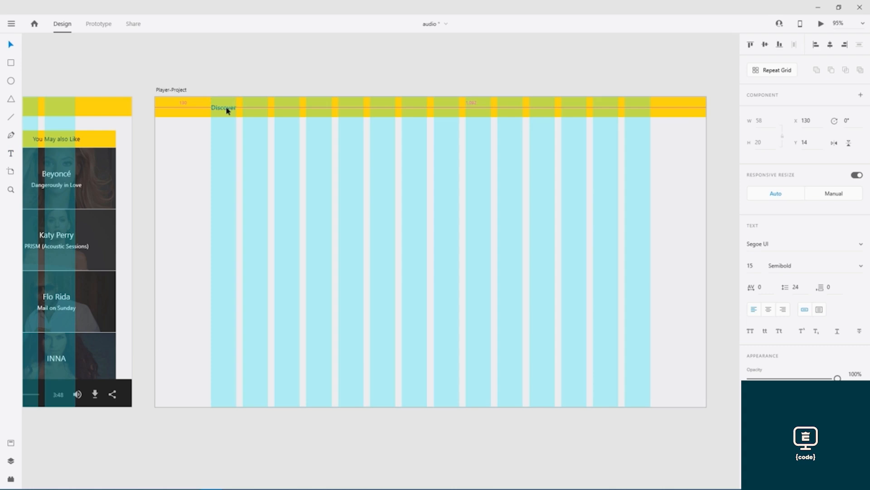
{"action": "left_click_drag", "start_coordinate": [227, 110], "coordinate": [226, 110]}
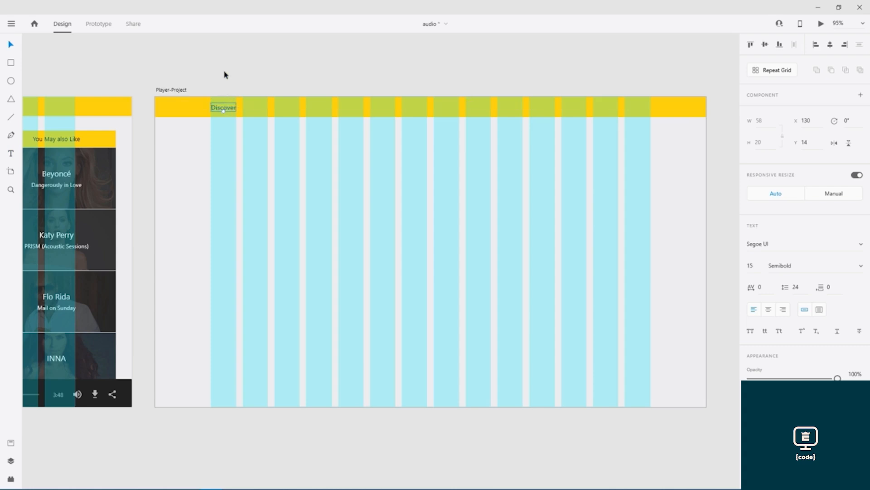
- Duplicate Discover twice to the right, retype copies as Album and Playlist, and save
{"action": "left_click_drag", "start_coordinate": [231, 110], "coordinate": [297, 107]}
{"action": "key", "text": "alt"}
{"action": "left_click", "coordinate": [256, 79]}
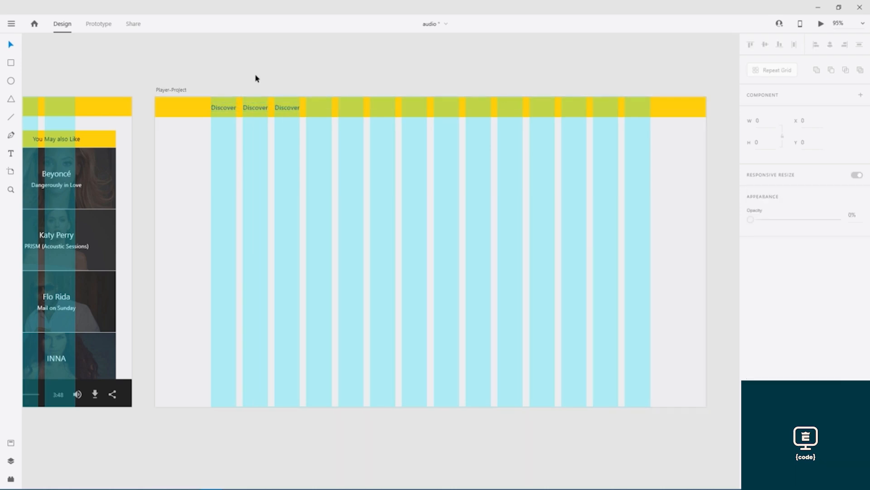
{"action": "double_click", "coordinate": [254, 109]}
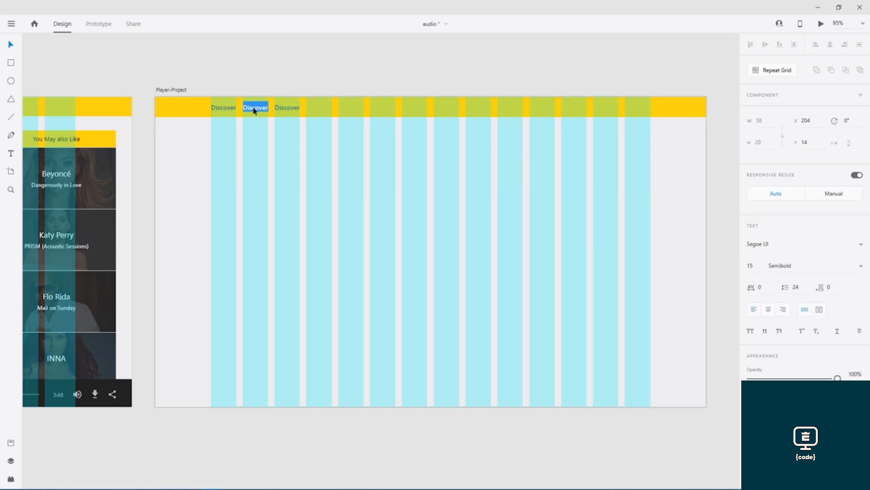
{"action": "type", "text": "Album"}
{"action": "left_click", "coordinate": [287, 109]}
{"action": "double_click", "coordinate": [287, 110]}
{"action": "type", "text": "Playlist"}
{"action": "key", "text": "Escape"}
{"action": "key", "text": "ctrl+s"}
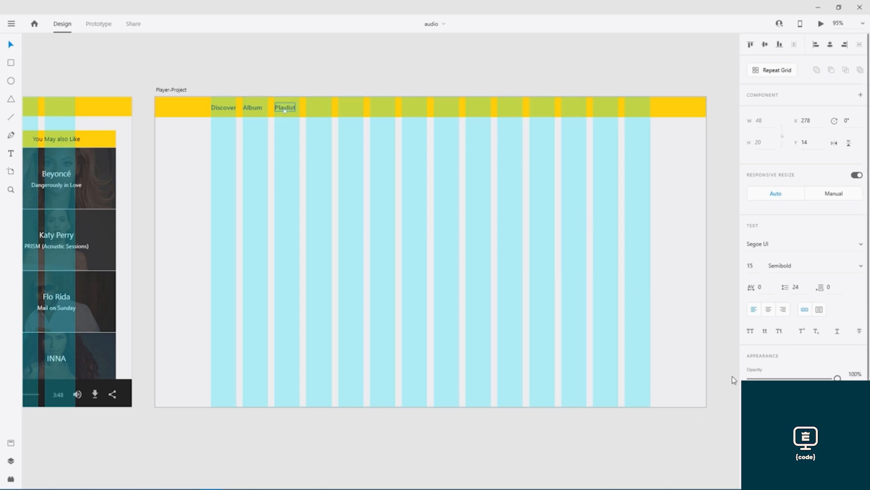
- Move Playlist and Album right along the grid columns after Discover, then save
{"action": "left_click", "coordinate": [173, 93]}
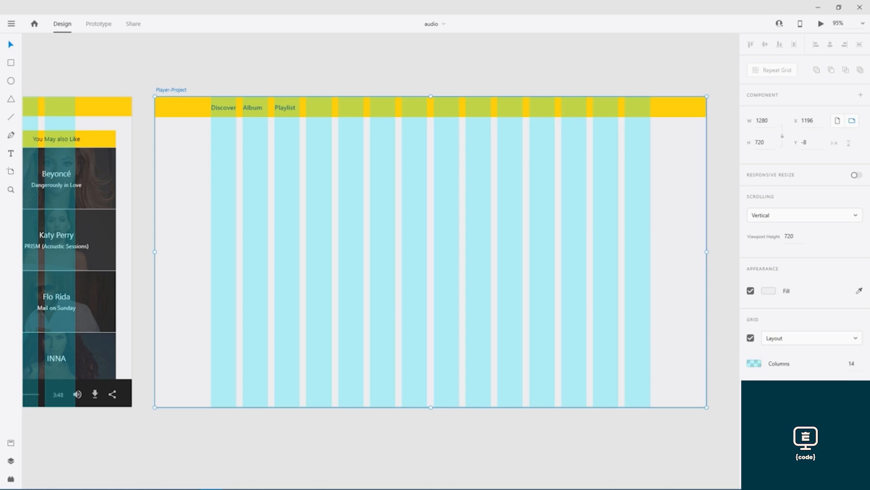
{"action": "left_click", "coordinate": [751, 339]}
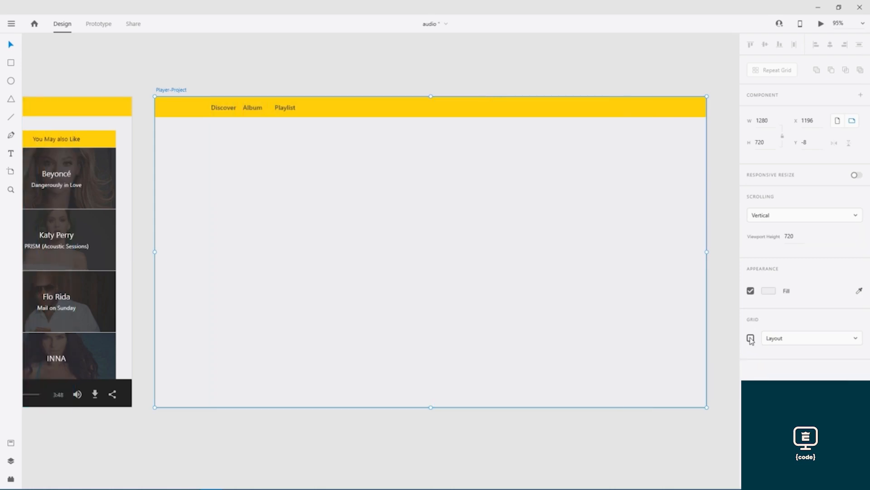
{"action": "left_click", "coordinate": [751, 338]}
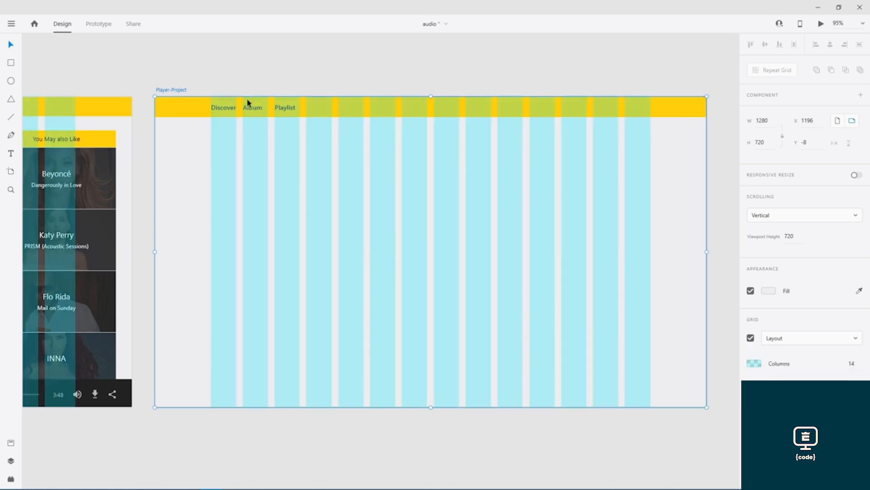
{"action": "left_click_drag", "start_coordinate": [288, 109], "coordinate": [324, 109]}
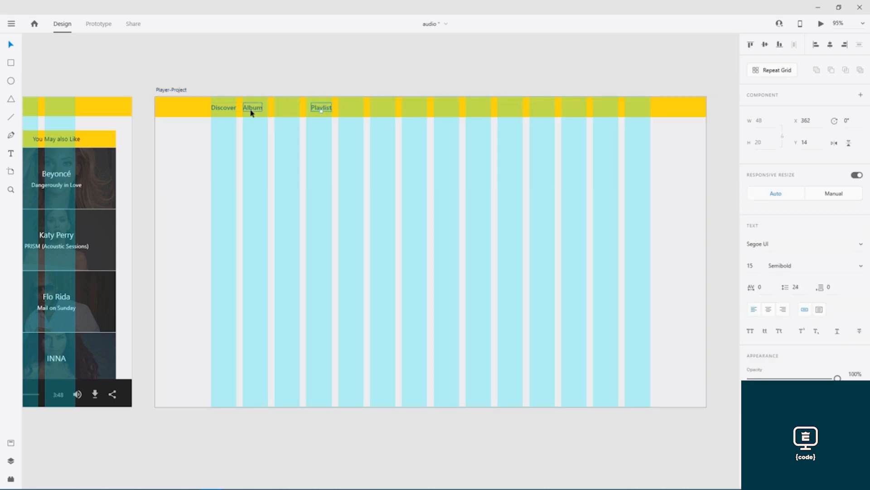
{"action": "left_click_drag", "start_coordinate": [256, 109], "coordinate": [274, 110]}
{"action": "left_click_drag", "start_coordinate": [274, 110], "coordinate": [276, 111]}
{"action": "left_click_drag", "start_coordinate": [274, 110], "coordinate": [275, 110]}
{"action": "left_click", "coordinate": [281, 75]}
{"action": "key", "text": "ctrl+s"}
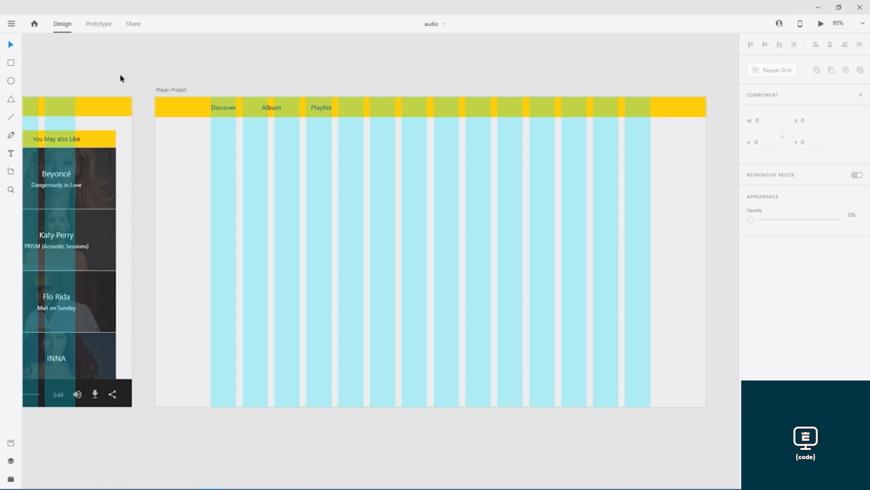
{"action": "left_click_drag", "start_coordinate": [116, 80], "coordinate": [595, 82]}
- Select the music-note icon inside the original Player nav group
{"action": "left_click", "coordinate": [77, 111]}
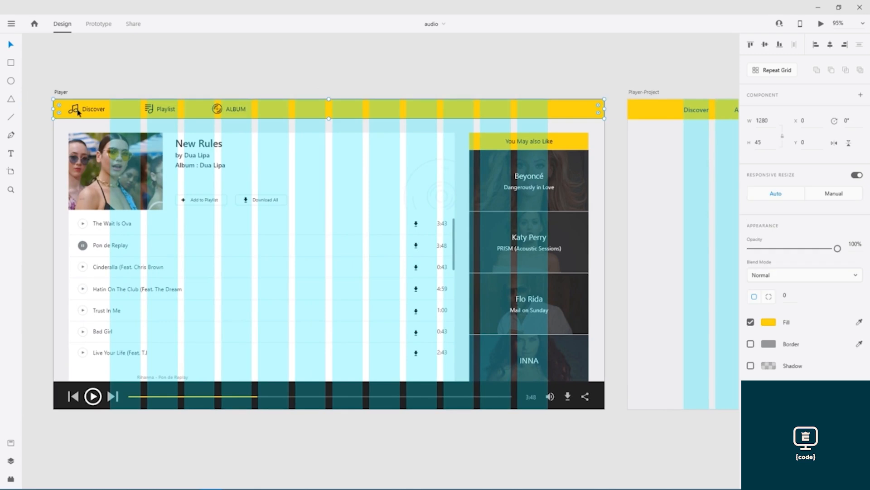
{"action": "double_click", "coordinate": [77, 112]}
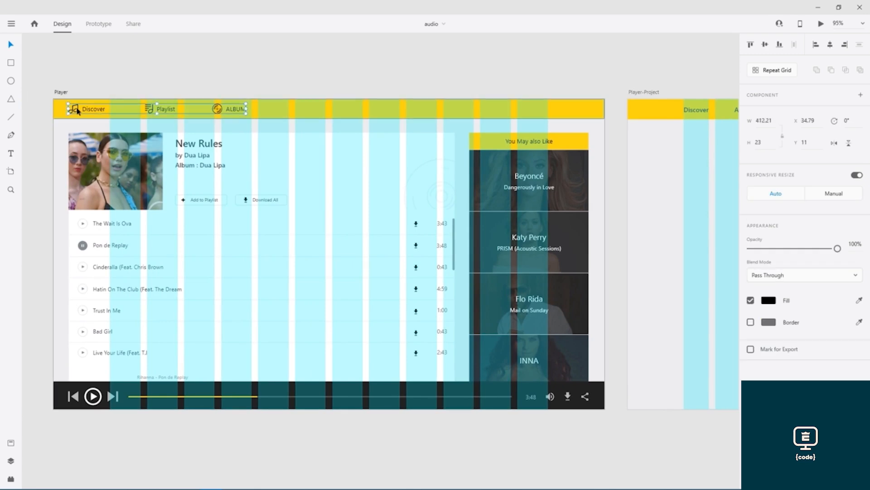
{"action": "scroll", "coordinate": [76, 111], "scroll_direction": "up", "scroll_amount": 10}
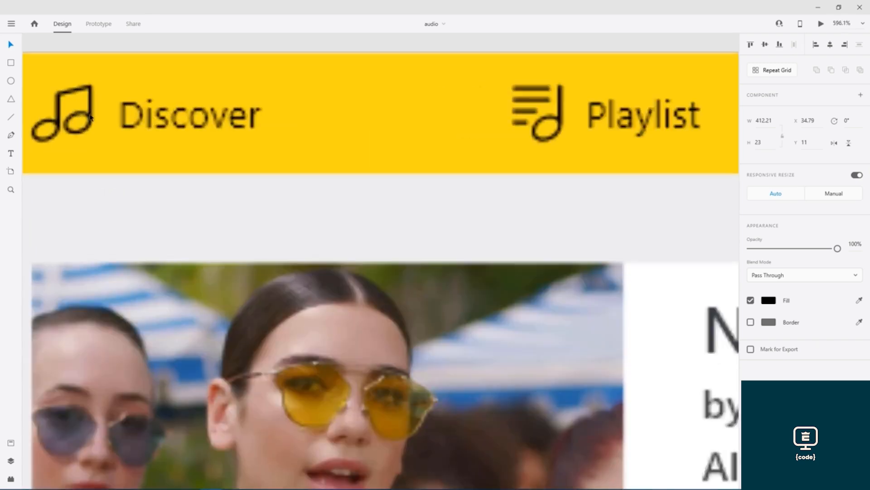
{"action": "scroll", "coordinate": [365, 226], "scroll_direction": "down", "scroll_amount": 5}
{"action": "scroll", "coordinate": [334, 233], "scroll_direction": "up", "scroll_amount": 10}
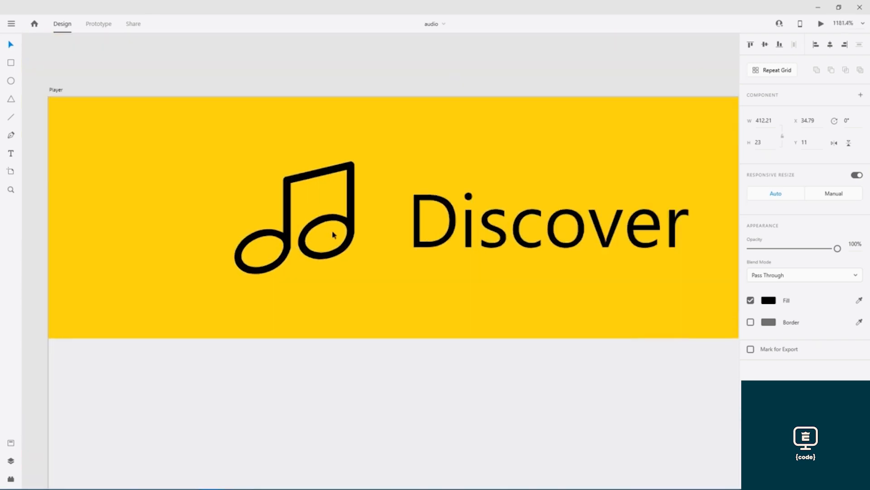
{"action": "left_click_drag", "start_coordinate": [333, 191], "coordinate": [337, 230]}
{"action": "scroll", "coordinate": [336, 230], "scroll_direction": "down", "scroll_amount": 2}
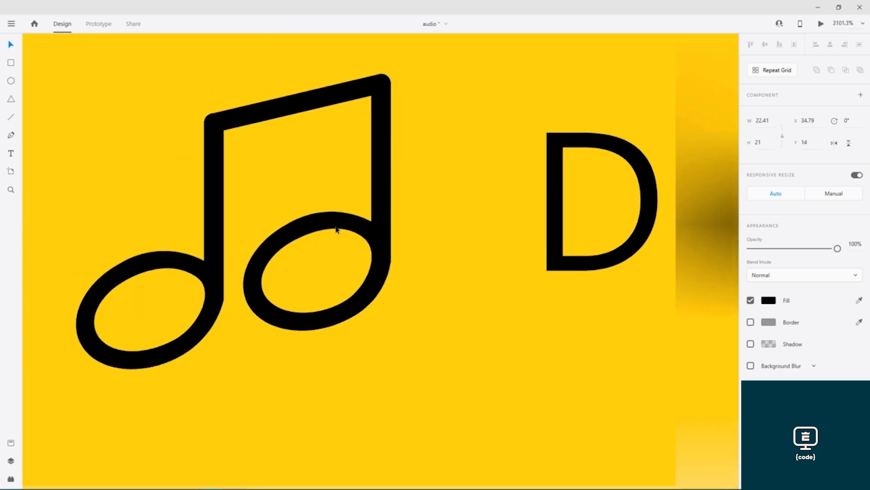
{"action": "scroll", "coordinate": [337, 230], "scroll_direction": "down", "scroll_amount": 4}
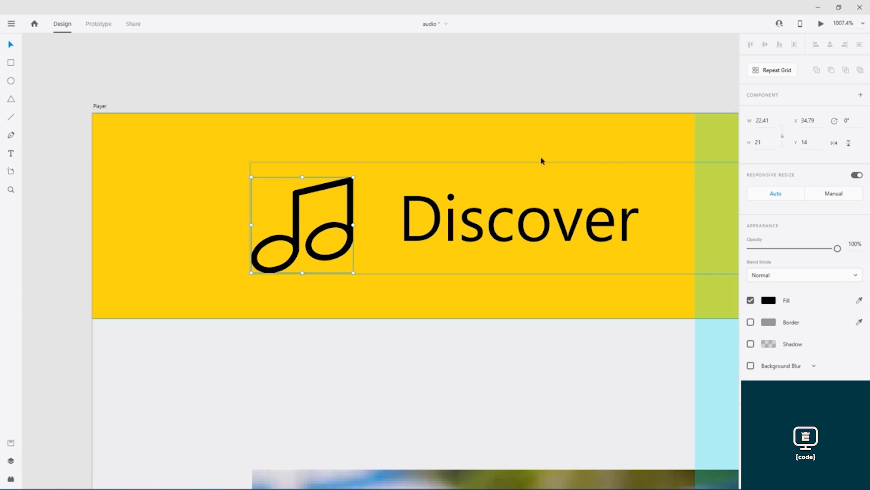
{"action": "scroll", "coordinate": [543, 160], "scroll_direction": "down", "scroll_amount": 6}
- Paste the music-note icon into the Player-Project header, just left of Discover
{"action": "left_click_drag", "start_coordinate": [682, 189], "coordinate": [44, 103]}
{"action": "left_click_drag", "start_coordinate": [498, 127], "coordinate": [123, 127]}
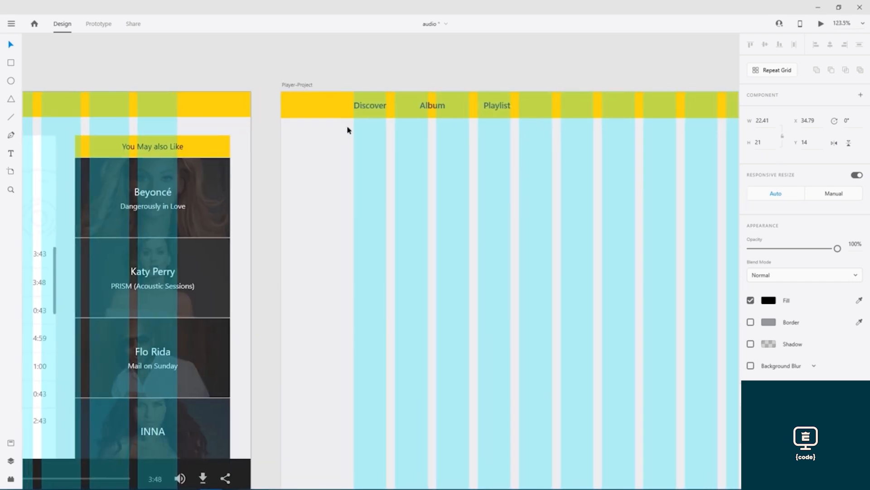
{"action": "left_click", "coordinate": [341, 101]}
{"action": "key", "text": "ctrl+v"}
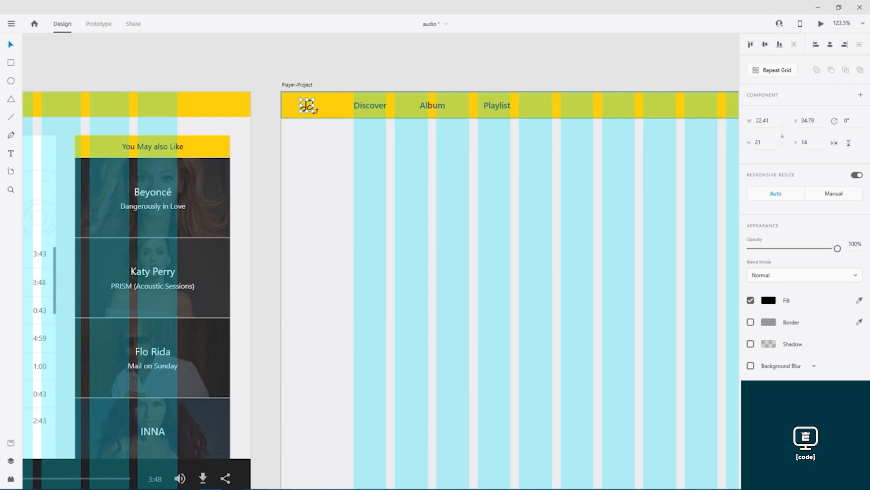
{"action": "left_click", "coordinate": [320, 110]}
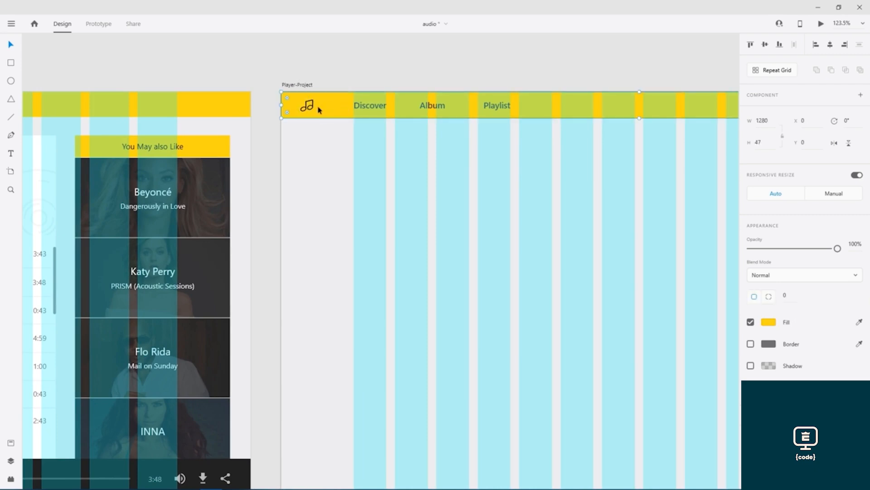
{"action": "left_click", "coordinate": [311, 108]}
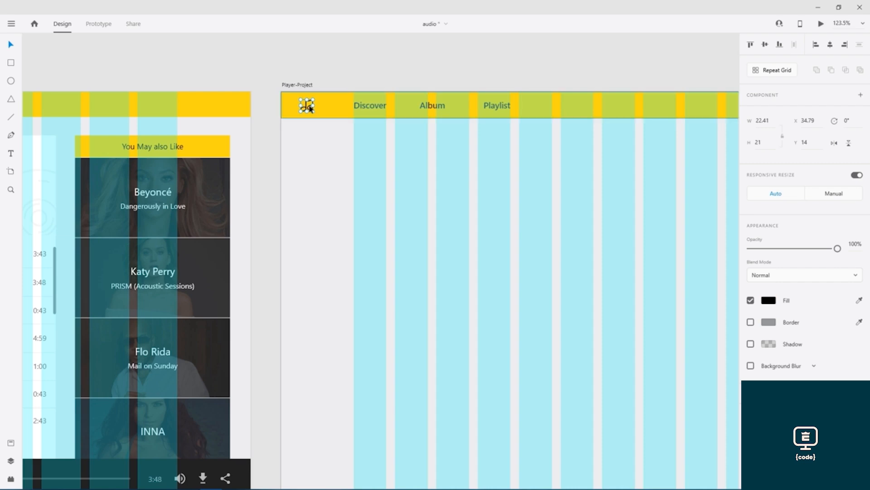
{"action": "left_click_drag", "start_coordinate": [306, 109], "coordinate": [343, 108]}
{"action": "key", "text": "Right"}
{"action": "key", "text": "Right"}
{"action": "key", "text": "Right"}
{"action": "key", "text": "Right"}
{"action": "key", "text": "Right"}
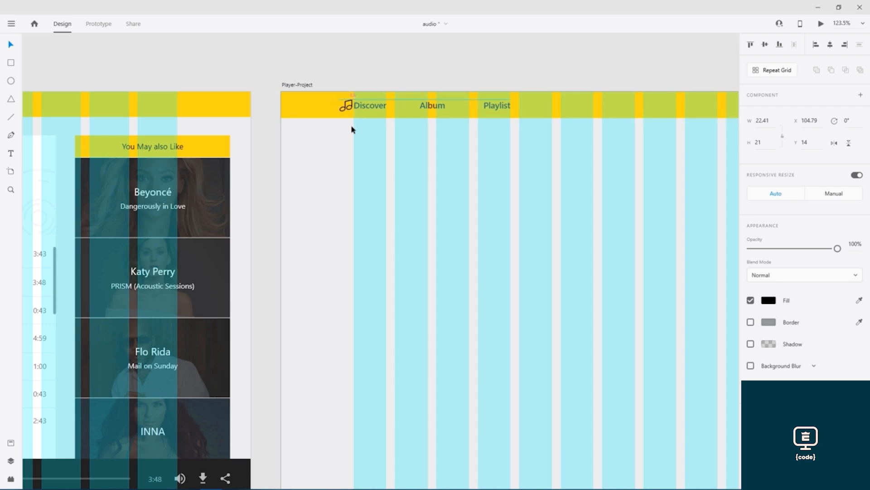
{"action": "key", "text": "Left"}
{"action": "key", "text": "Down"}
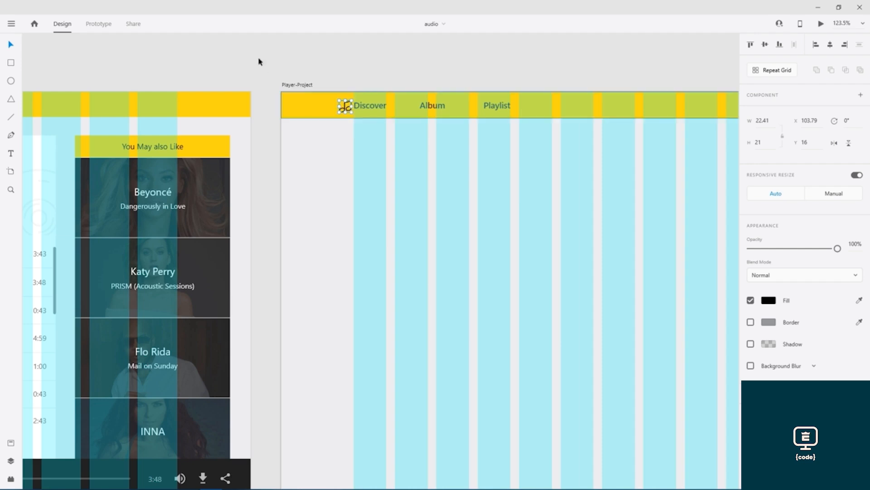
{"action": "left_click_drag", "start_coordinate": [229, 76], "coordinate": [724, 80]}
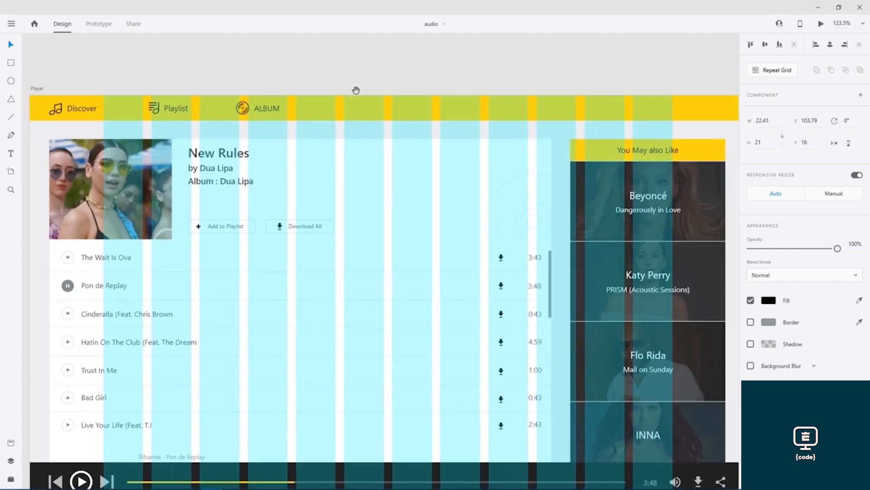
- Select the icon beside Playlist in the original Player nav group
{"action": "left_click", "coordinate": [158, 110]}
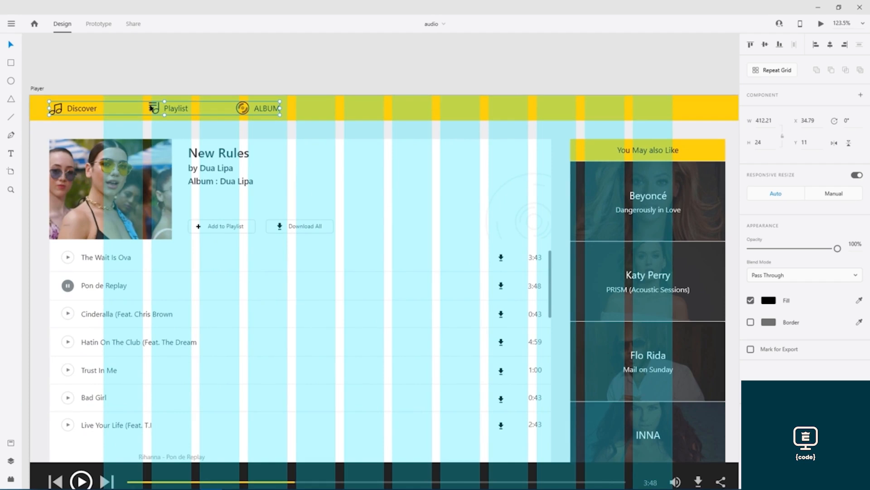
{"action": "mouse_move", "coordinate": [151, 108]}
{"action": "left_mouse_down"}
{"action": "mouse_move", "coordinate": [158, 122]}
{"action": "mouse_move", "coordinate": [156, 113]}
{"action": "left_mouse_up"}
{"action": "scroll", "coordinate": [156, 112], "scroll_direction": "up", "scroll_amount": 10}
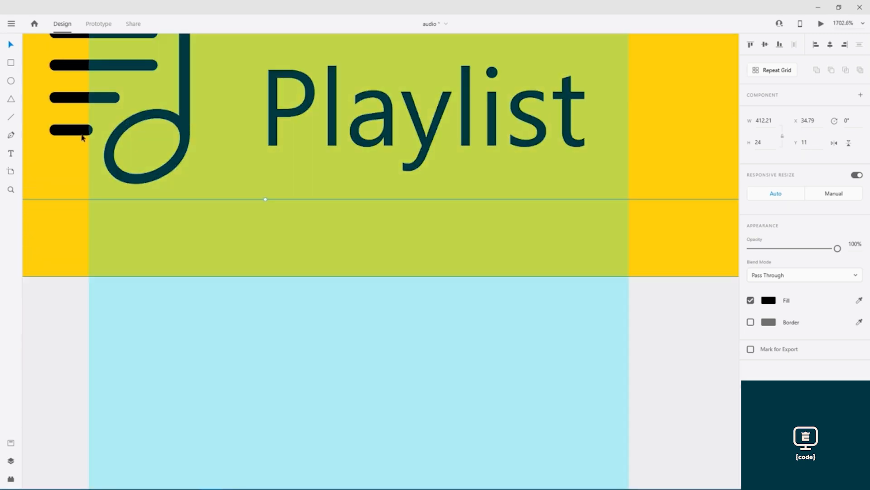
{"action": "left_click", "coordinate": [75, 132]}
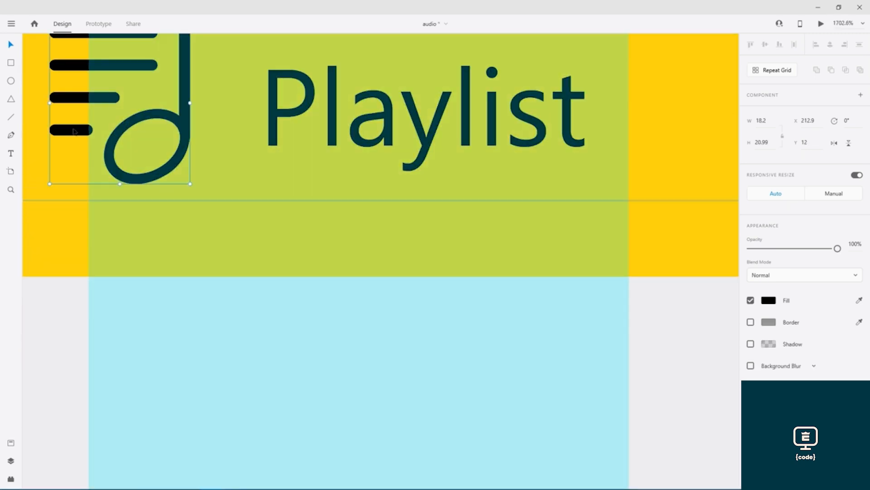
{"action": "scroll", "coordinate": [243, 165], "scroll_direction": "down", "scroll_amount": 7}
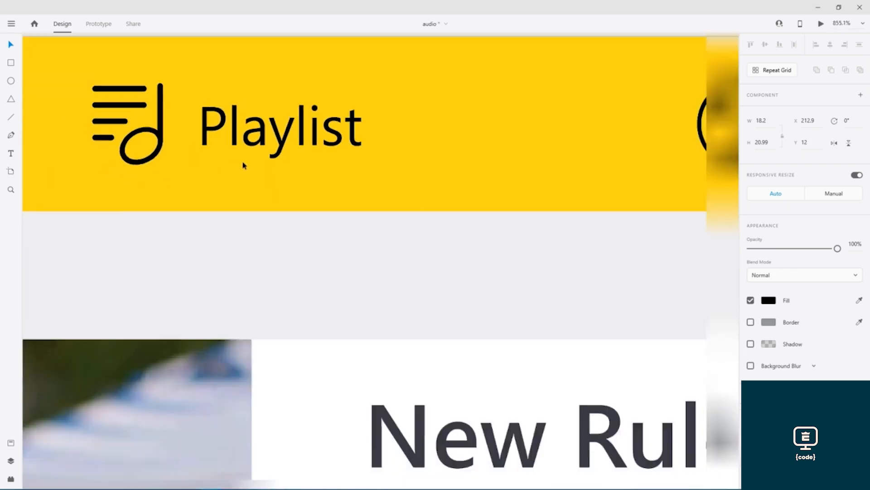
{"action": "scroll", "coordinate": [245, 165], "scroll_direction": "down", "scroll_amount": 2}
- Paste the lines-and-note icon into the Player-Project header beside Album
{"action": "left_click_drag", "start_coordinate": [459, 145], "coordinate": [27, 87]}
{"action": "left_click_drag", "start_coordinate": [524, 149], "coordinate": [392, 199]}
{"action": "left_click", "coordinate": [412, 150]}
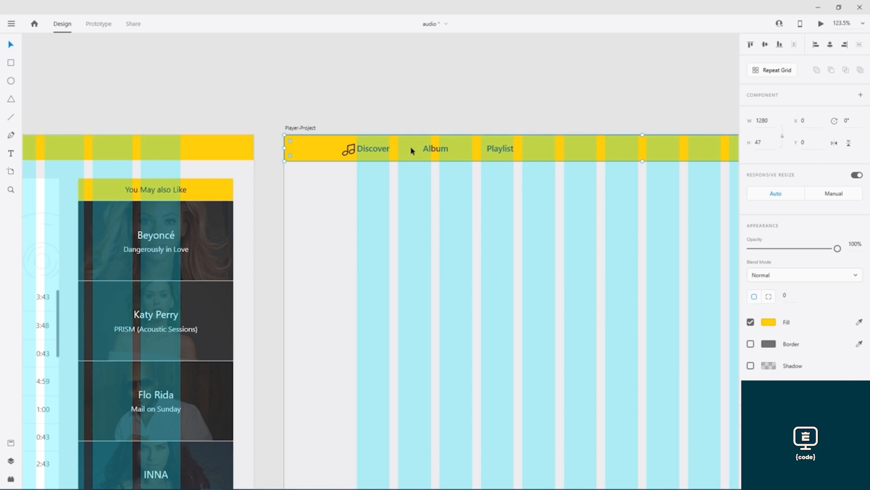
{"action": "key", "text": "ctrl+v"}
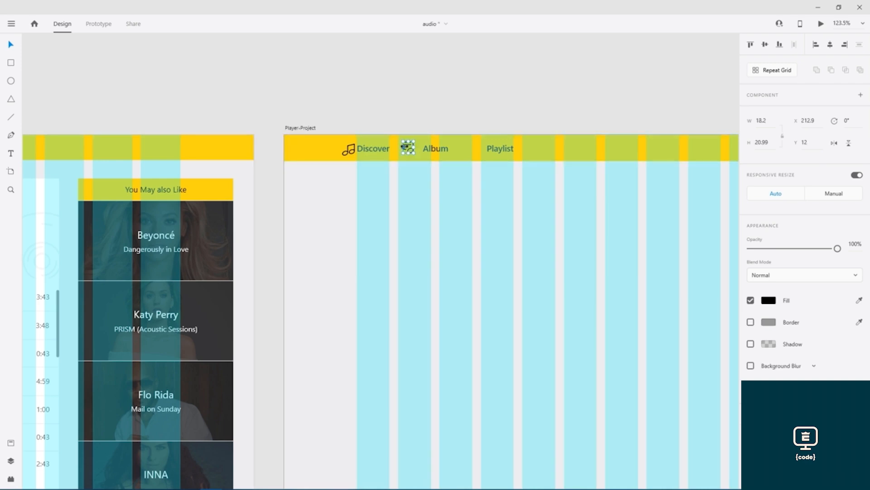
{"action": "scroll", "coordinate": [408, 151], "scroll_direction": "up", "scroll_amount": 5}
{"action": "scroll", "coordinate": [408, 150], "scroll_direction": "up", "scroll_amount": 3}
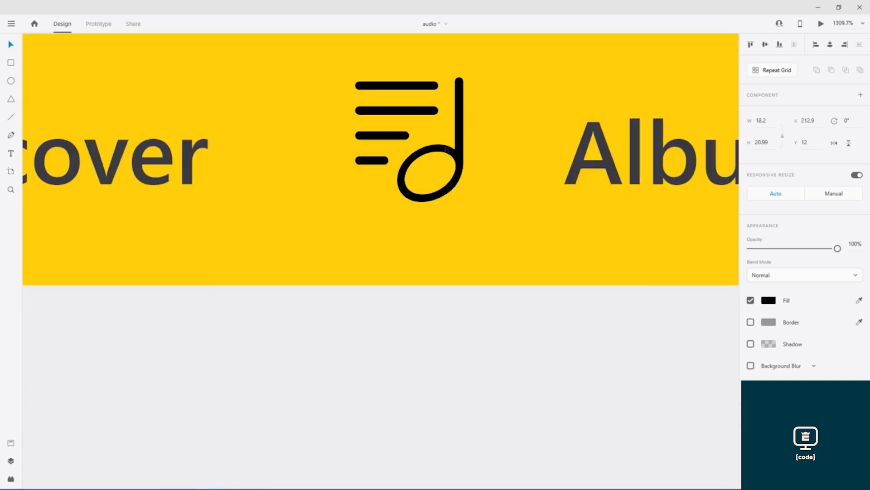
{"action": "left_click_drag", "start_coordinate": [459, 136], "coordinate": [544, 146]}
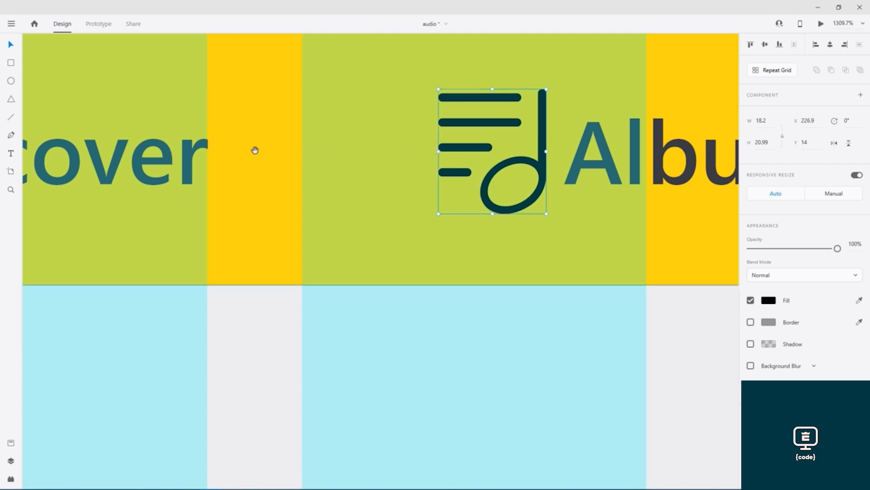
- Fine-tune the Discover and Album icon spacing, save, and view both artboards
{"action": "scroll", "coordinate": [254, 147], "scroll_direction": "left", "scroll_amount": 5}
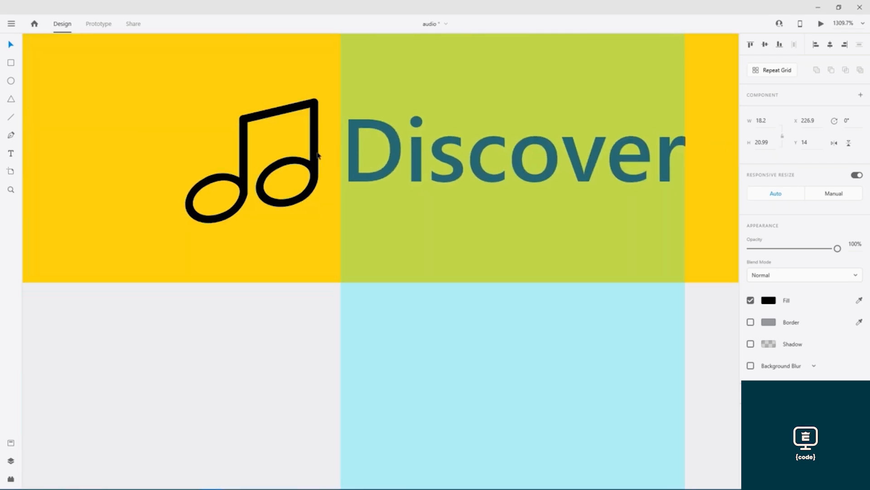
{"action": "mouse_move", "coordinate": [316, 152]}
{"action": "left_mouse_down"}
{"action": "mouse_move", "coordinate": [335, 153]}
{"action": "mouse_move", "coordinate": [323, 152]}
{"action": "left_mouse_up"}
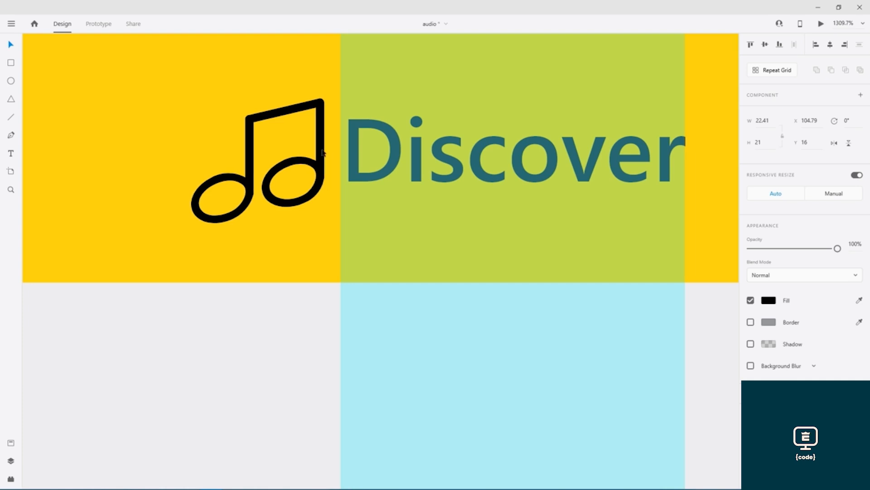
{"action": "left_click_drag", "start_coordinate": [649, 141], "coordinate": [14, 142]}
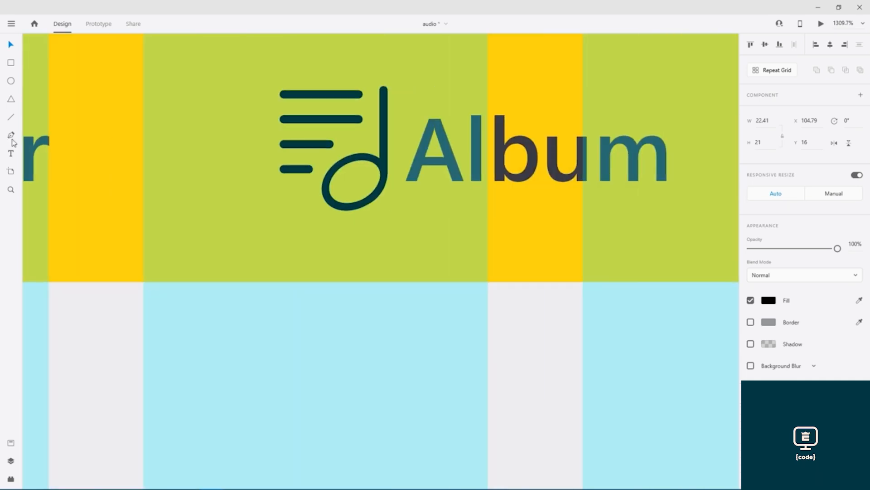
{"action": "left_click_drag", "start_coordinate": [386, 164], "coordinate": [381, 164]}
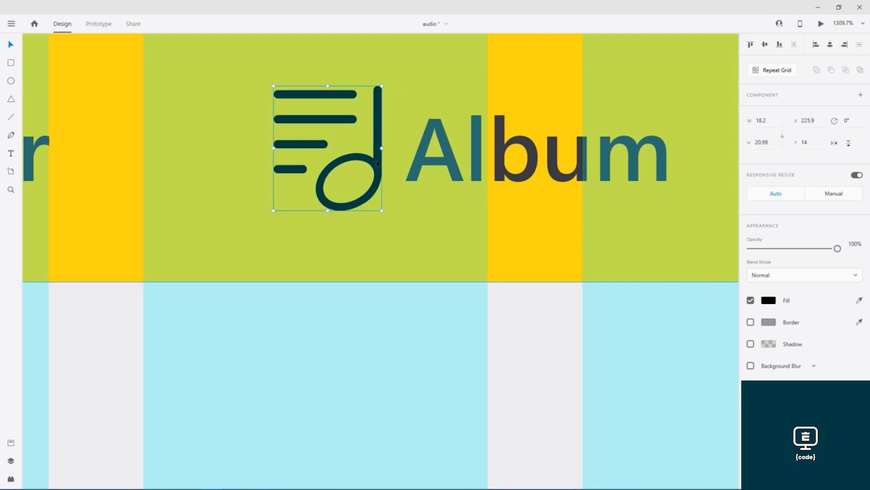
{"action": "key", "text": "ctrl+s"}
{"action": "scroll", "coordinate": [369, 166], "scroll_direction": "down", "scroll_amount": 5}
{"action": "scroll", "coordinate": [362, 168], "scroll_direction": "down", "scroll_amount": 8}
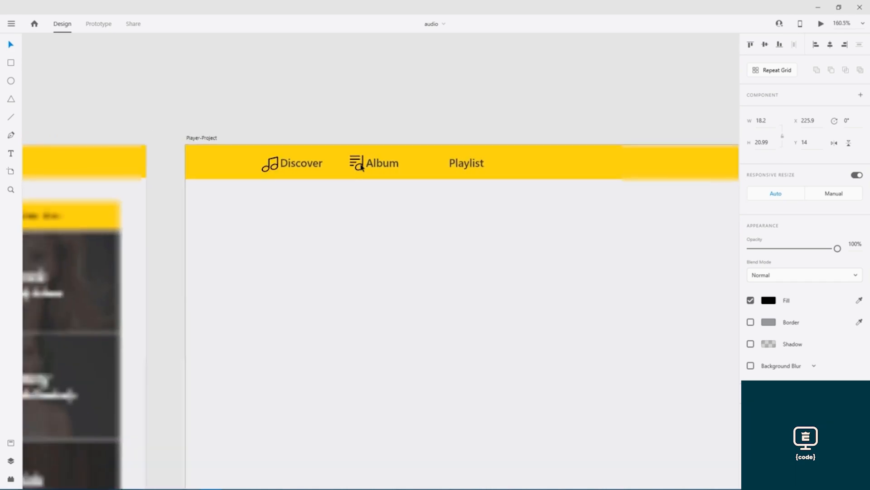
{"action": "key", "text": "ctrl+shift+apostrophe"}
- Select the disc icon inside the Player artboard's nav group
{"action": "scroll", "coordinate": [253, 141], "scroll_direction": "up", "scroll_amount": 13}
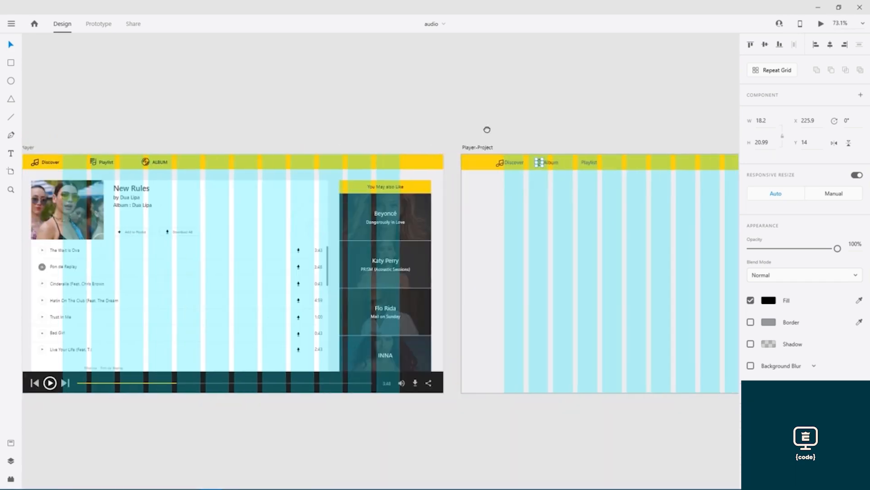
{"action": "scroll", "coordinate": [253, 134], "scroll_direction": "up", "scroll_amount": 4}
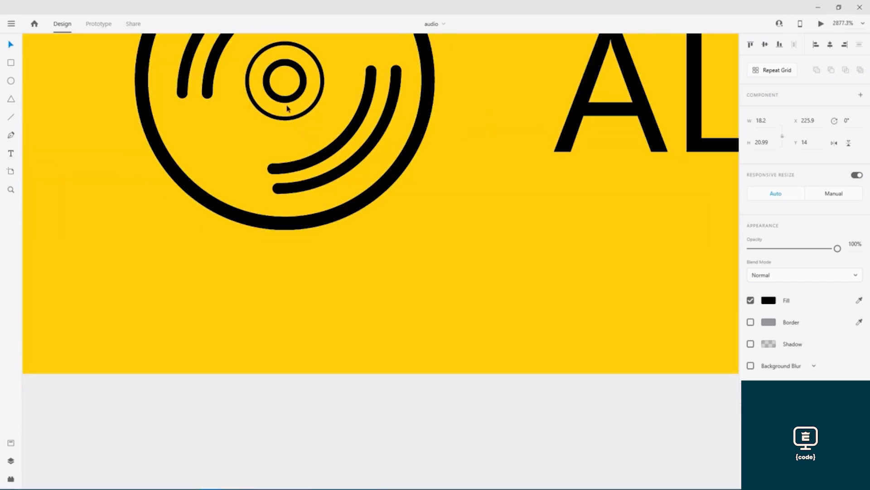
{"action": "left_click", "coordinate": [331, 178]}
{"action": "double_click", "coordinate": [331, 178]}
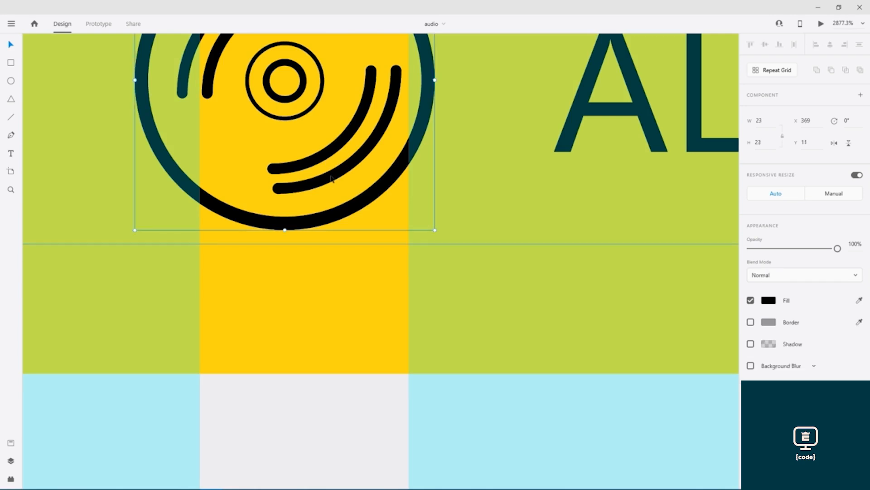
- Paste the disc icon into the Player-Project header bar
{"action": "scroll", "coordinate": [341, 178], "scroll_direction": "down", "scroll_amount": 5}
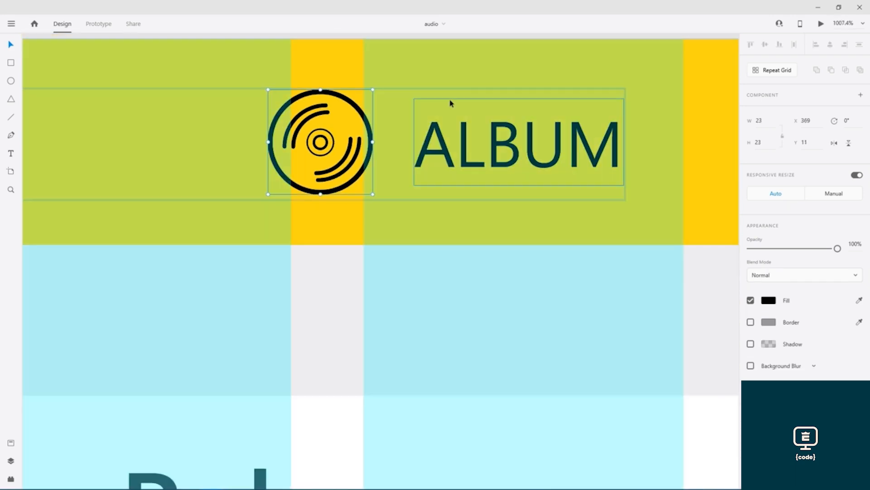
{"action": "left_click_drag", "start_coordinate": [470, 90], "coordinate": [94, 113]}
{"action": "left_click_drag", "start_coordinate": [345, 147], "coordinate": [2, 152]}
{"action": "left_click_drag", "start_coordinate": [547, 154], "coordinate": [1, 149]}
{"action": "scroll", "coordinate": [415, 185], "scroll_direction": "down", "scroll_amount": 1}
{"action": "scroll", "coordinate": [415, 185], "scroll_direction": "down", "scroll_amount": 4}
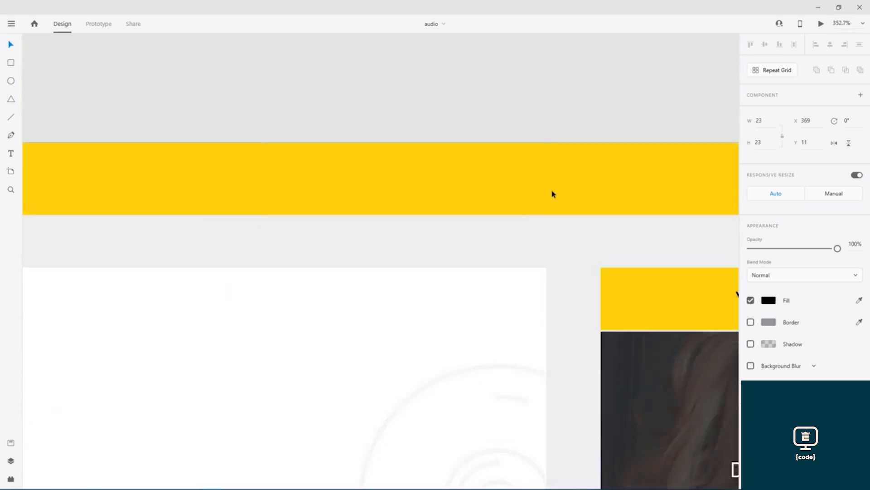
{"action": "scroll", "coordinate": [554, 194], "scroll_direction": "down", "scroll_amount": 4}
{"action": "left_click_drag", "start_coordinate": [711, 209], "coordinate": [277, 107]}
{"action": "left_click_drag", "start_coordinate": [583, 126], "coordinate": [349, 194]}
{"action": "scroll", "coordinate": [426, 157], "scroll_direction": "up", "scroll_amount": 9}
{"action": "left_click", "coordinate": [415, 162]}
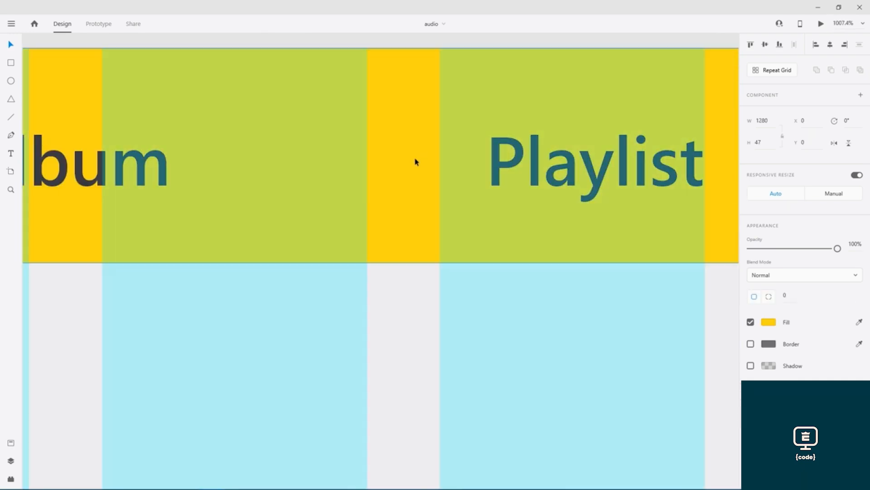
{"action": "key", "text": "ctrl+v"}
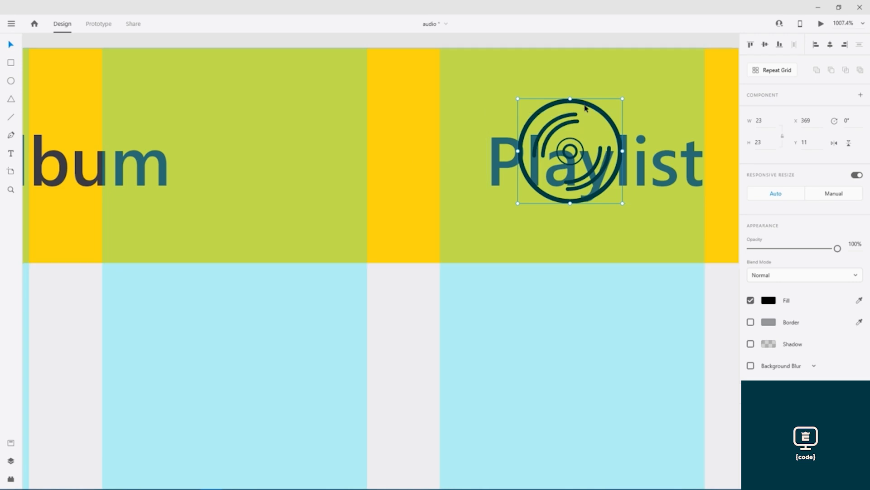
- Nudge and drag the disc icon until it sits level with Playlist, just left of it
{"action": "key", "text": "shift+Left"}
{"action": "key", "text": "shift+Left"}
{"action": "key", "text": "shift+Left"}
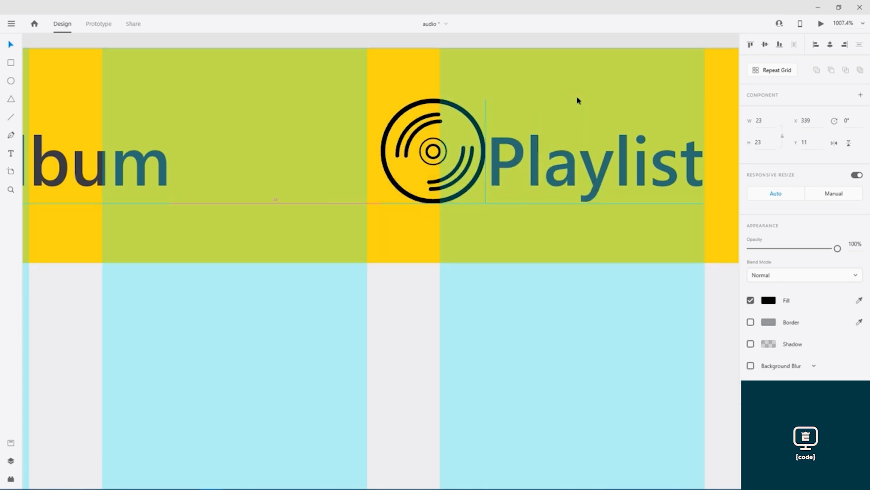
{"action": "key", "text": "Left"}
{"action": "key", "text": "Left"}
{"action": "key", "text": "Right"}
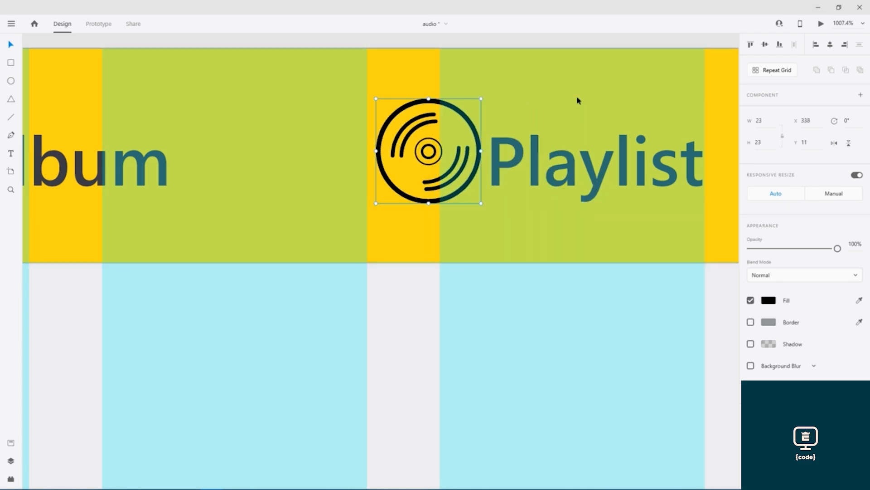
{"action": "left_click_drag", "start_coordinate": [414, 103], "coordinate": [415, 118]}
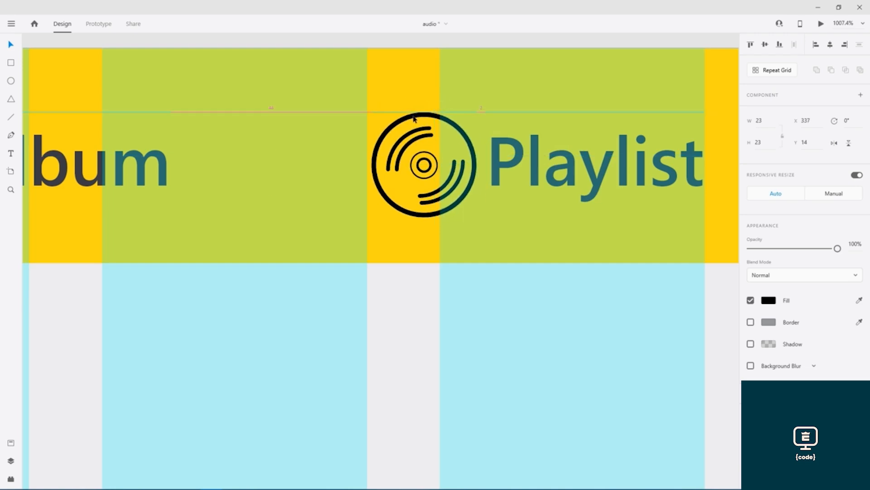
{"action": "left_click_drag", "start_coordinate": [414, 119], "coordinate": [414, 119]}
- Hide the layout grid and compare both artboards' nav bars to check the icon alignment
{"action": "key", "text": "ctrl+shift+apostrophe"}
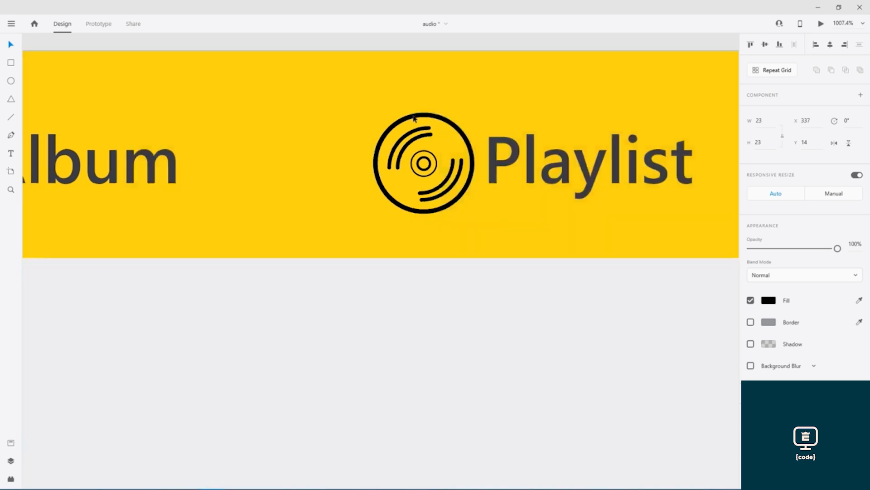
{"action": "scroll", "coordinate": [413, 119], "scroll_direction": "down", "scroll_amount": 10}
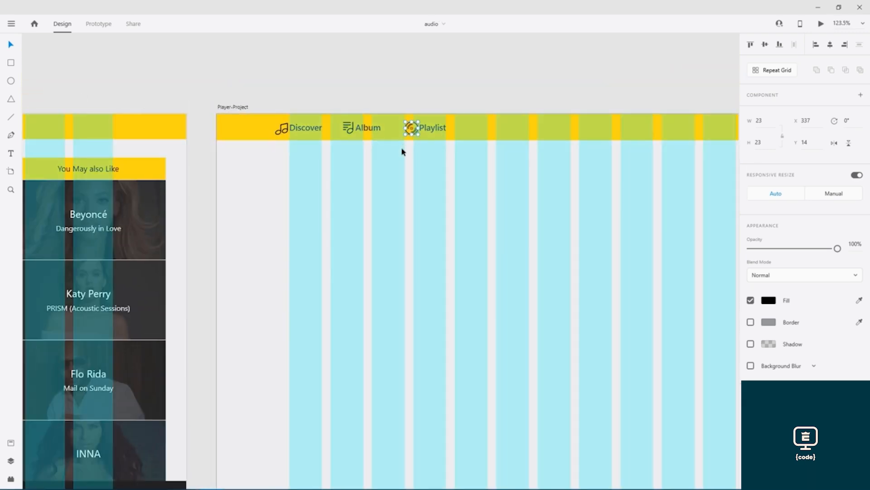
{"action": "scroll", "coordinate": [402, 152], "scroll_direction": "up", "scroll_amount": 4}
{"action": "left_click_drag", "start_coordinate": [394, 155], "coordinate": [477, 241]}
{"action": "scroll", "coordinate": [474, 242], "scroll_direction": "down", "scroll_amount": 4}
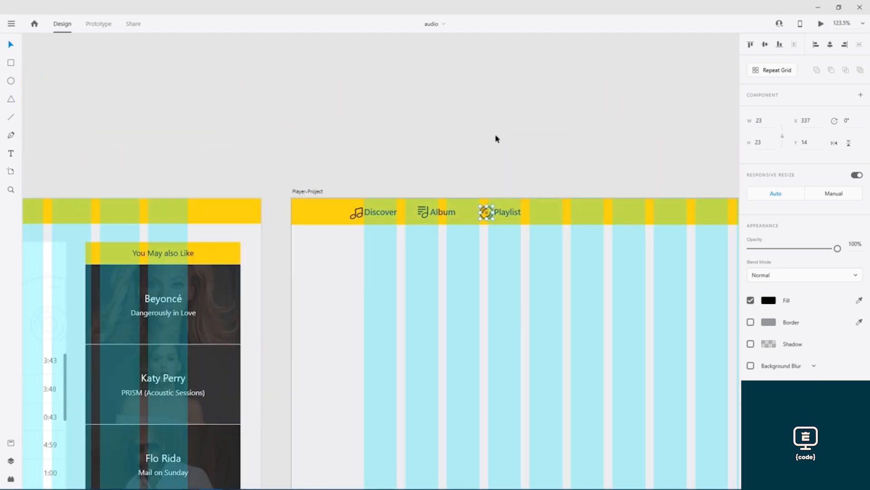
{"action": "left_click", "coordinate": [310, 191]}
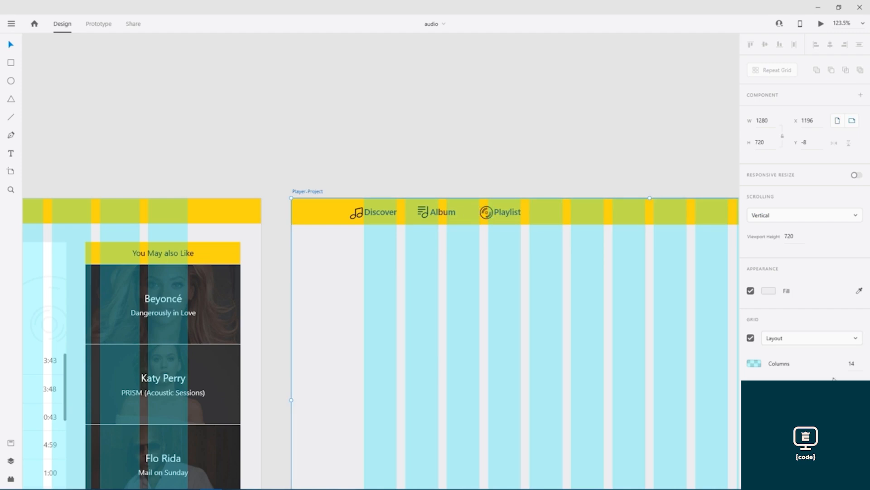
- Lower the cyan grid Columns colour's alpha to about 10% on Player-Project
{"action": "left_click", "coordinate": [751, 338]}
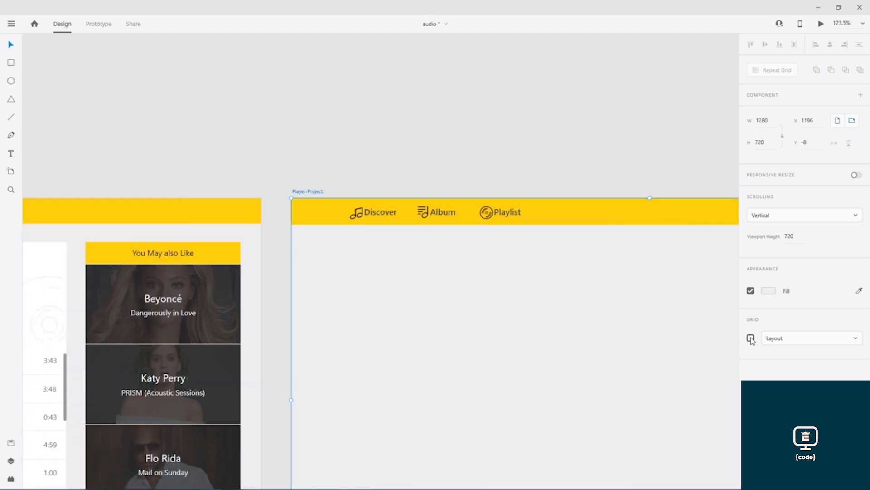
{"action": "left_click", "coordinate": [750, 338]}
{"action": "left_click", "coordinate": [755, 363]}
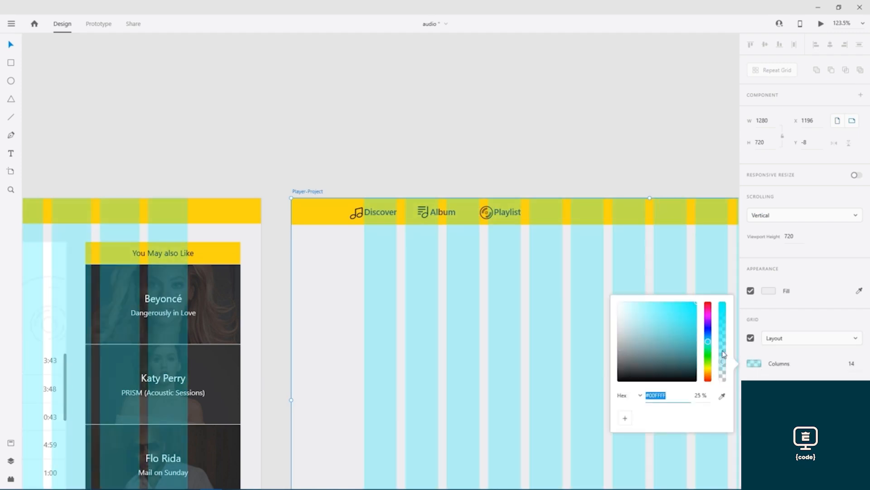
{"action": "left_click_drag", "start_coordinate": [723, 362], "coordinate": [724, 374]}
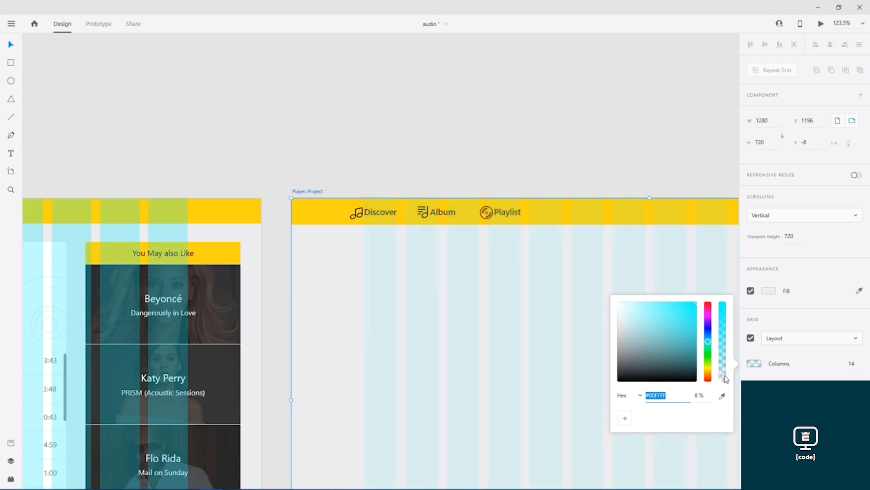
{"action": "left_click_drag", "start_coordinate": [724, 374], "coordinate": [724, 373]}
{"action": "left_click", "coordinate": [557, 161]}
{"action": "left_click_drag", "start_coordinate": [558, 161], "coordinate": [386, 99]}
{"action": "scroll", "coordinate": [333, 49], "scroll_direction": "down", "scroll_amount": 2}
{"action": "left_click_drag", "start_coordinate": [170, 72], "coordinate": [621, 80]}
- Check the size of the Player artboard's song list group
{"action": "left_click_drag", "start_coordinate": [370, 80], "coordinate": [408, 68]}
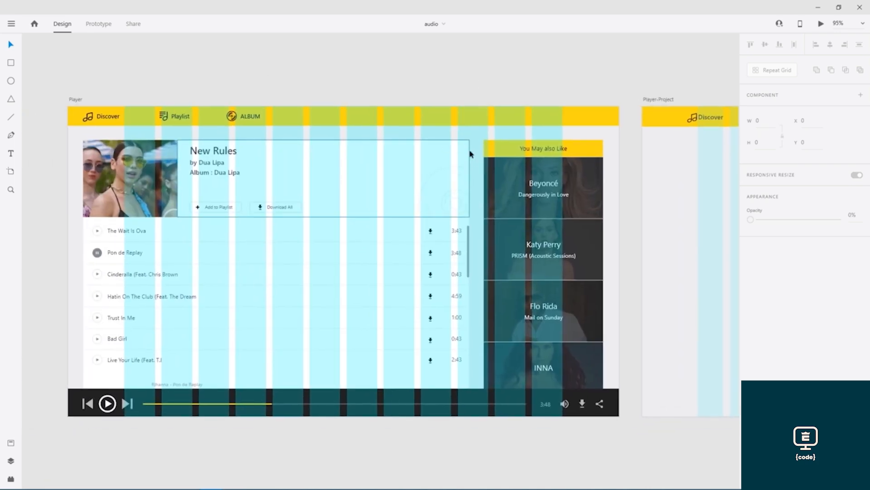
{"action": "left_click", "coordinate": [469, 224]}
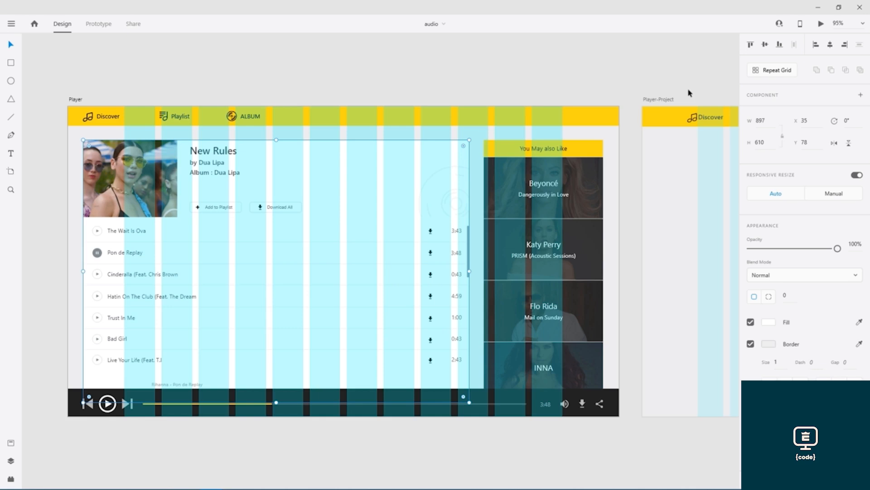
{"action": "left_click_drag", "start_coordinate": [689, 90], "coordinate": [246, 67]}
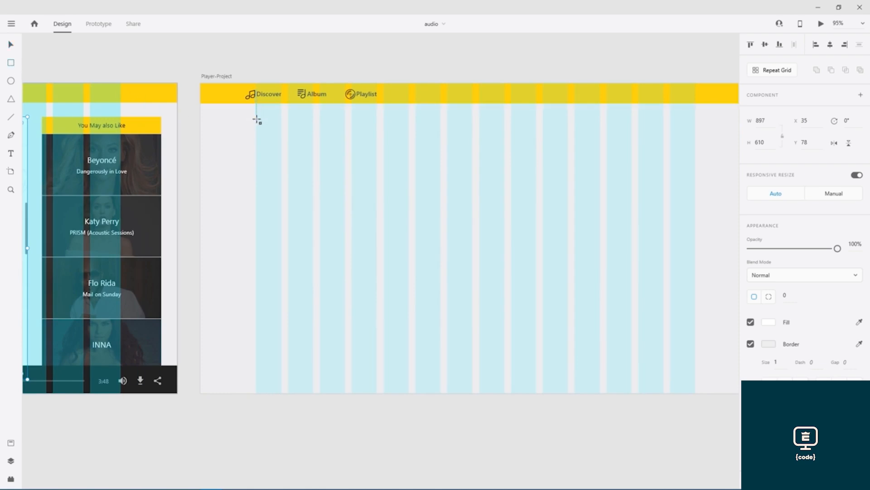
- Draw a 740 × 584 rectangle below the nav bar and remove its border
{"action": "mouse_move", "coordinate": [256, 115]}
{"action": "left_mouse_down"}
{"action": "mouse_move", "coordinate": [293, 254]}
{"action": "mouse_move", "coordinate": [407, 339]}
{"action": "mouse_move", "coordinate": [602, 375]}
{"action": "mouse_move", "coordinate": [575, 376]}
{"action": "mouse_move", "coordinate": [576, 368]}
{"action": "left_mouse_up"}
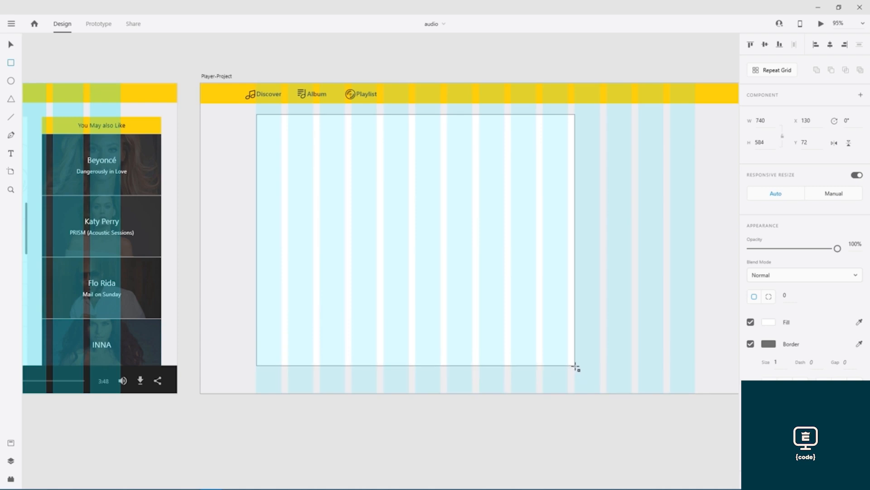
{"action": "left_click_drag", "start_coordinate": [576, 368], "coordinate": [576, 368]}
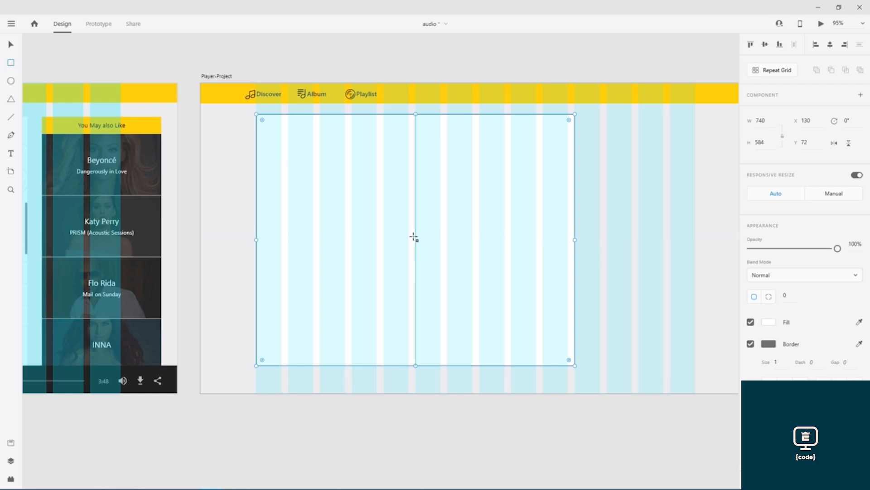
{"action": "key", "text": "v"}
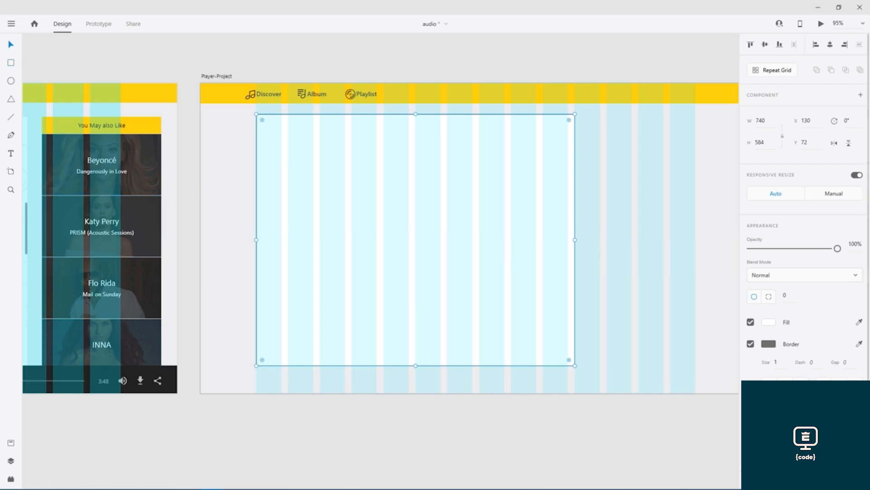
{"action": "left_click", "coordinate": [223, 81]}
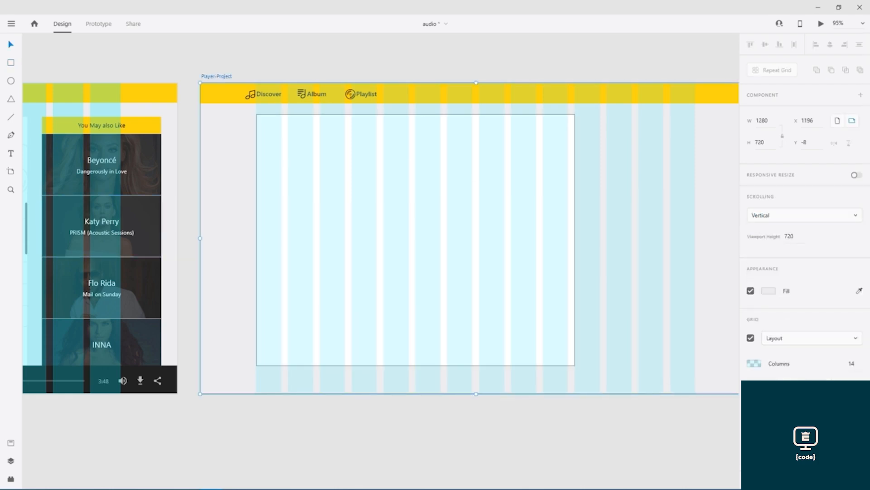
{"action": "left_click", "coordinate": [438, 116]}
{"action": "left_click", "coordinate": [751, 344]}
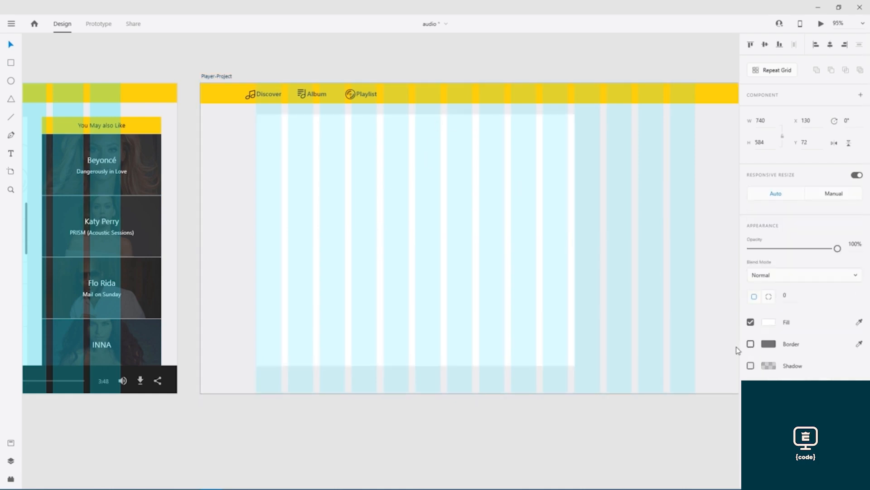
- Toggle the artboard's layout grid off and on to preview the new panel
{"action": "left_click", "coordinate": [222, 77]}
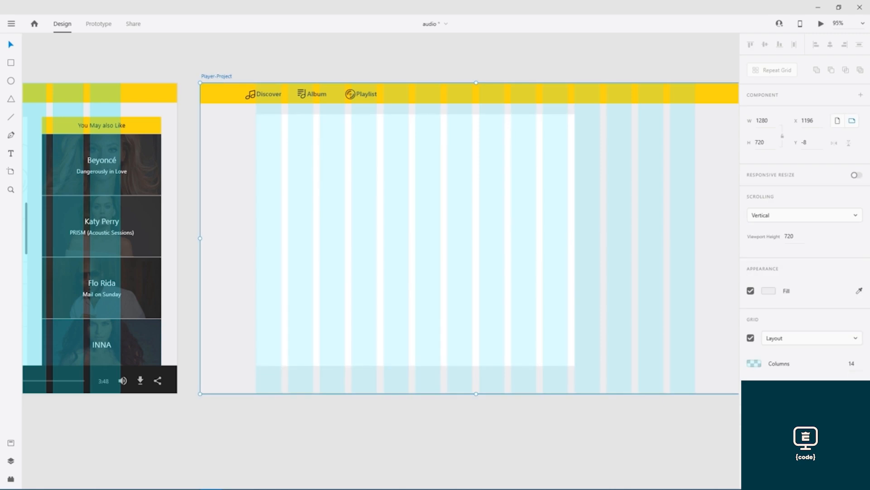
{"action": "left_click", "coordinate": [750, 338]}
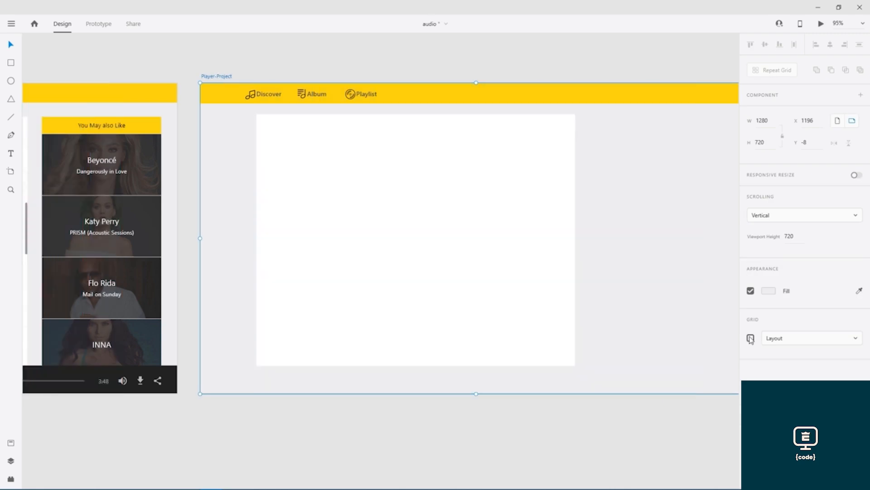
{"action": "left_click", "coordinate": [751, 338]}
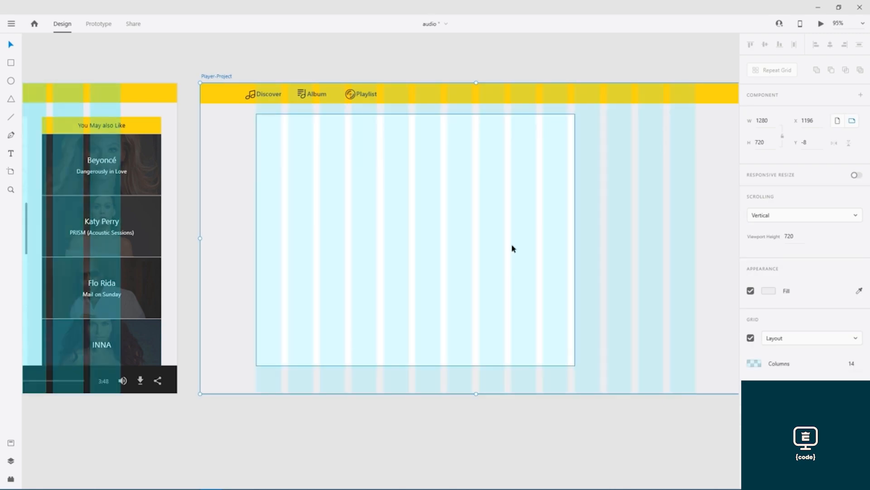
{"action": "left_click_drag", "start_coordinate": [353, 75], "coordinate": [617, 75]}
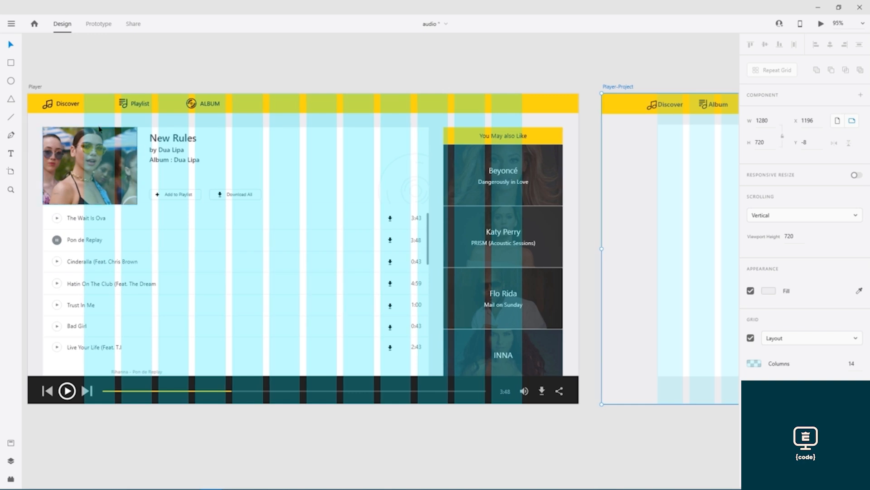
- Copy the album photo from the Player artboard
{"action": "left_click", "coordinate": [51, 146]}
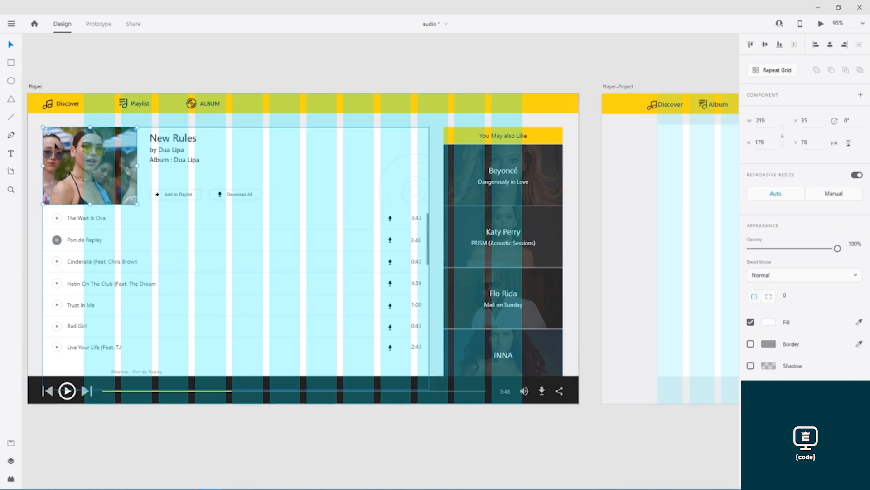
{"action": "key", "text": "ctrl+c"}
{"action": "key", "text": "Escape"}
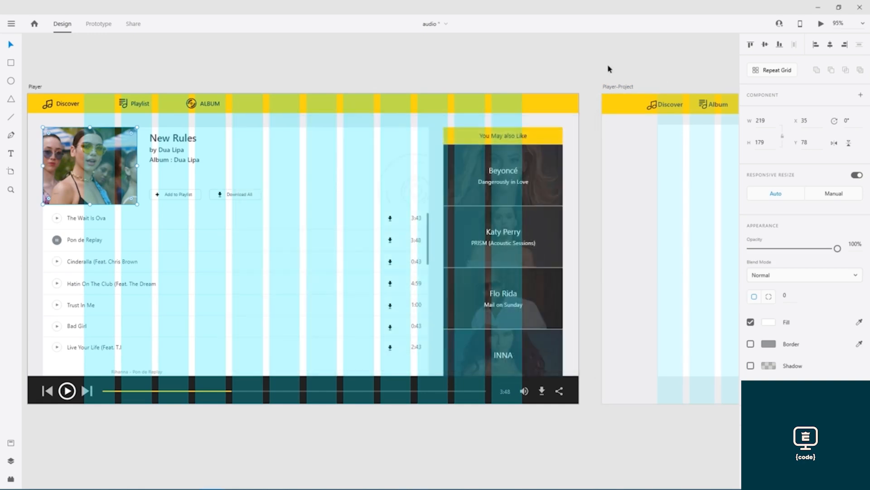
- Paste the photo into Player-Project and nudge it onto the panel's top-left edge
{"action": "left_click_drag", "start_coordinate": [678, 74], "coordinate": [352, 74]}
{"action": "key", "text": "ctrl+v"}
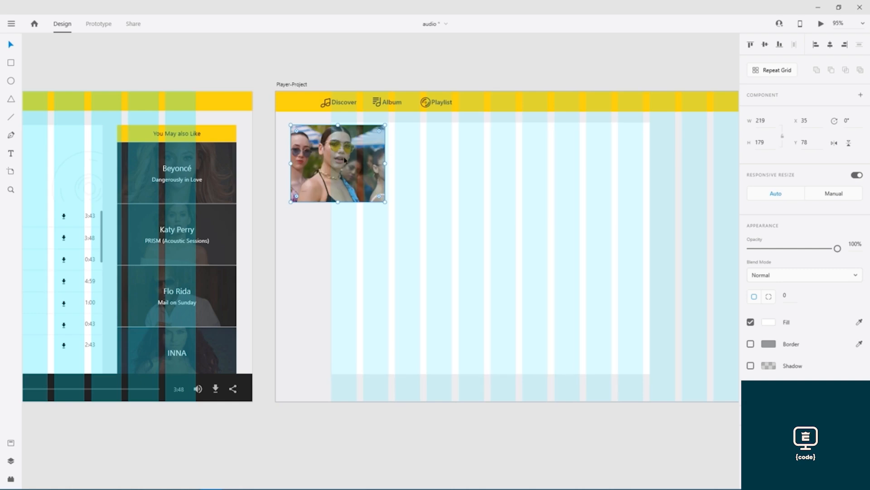
{"action": "left_click_drag", "start_coordinate": [308, 157], "coordinate": [351, 155]}
{"action": "scroll", "coordinate": [352, 154], "scroll_direction": "up", "scroll_amount": 10}
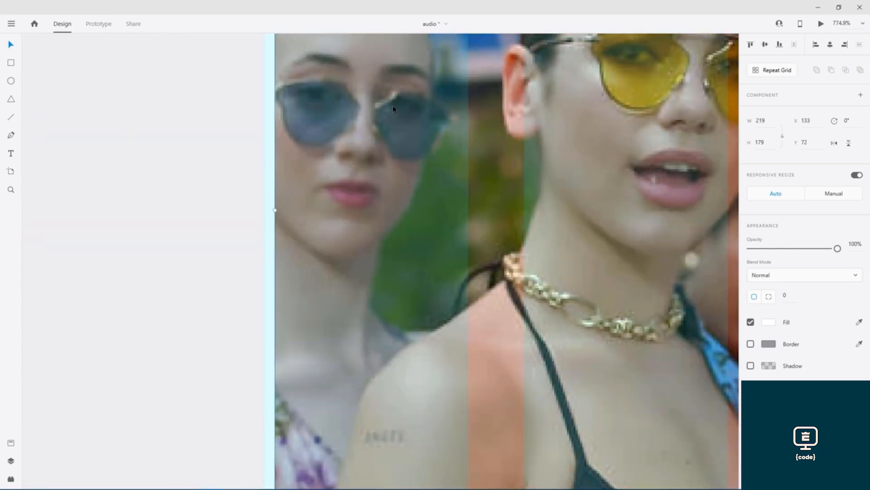
{"action": "scroll", "coordinate": [394, 260], "scroll_direction": "up", "scroll_amount": 4}
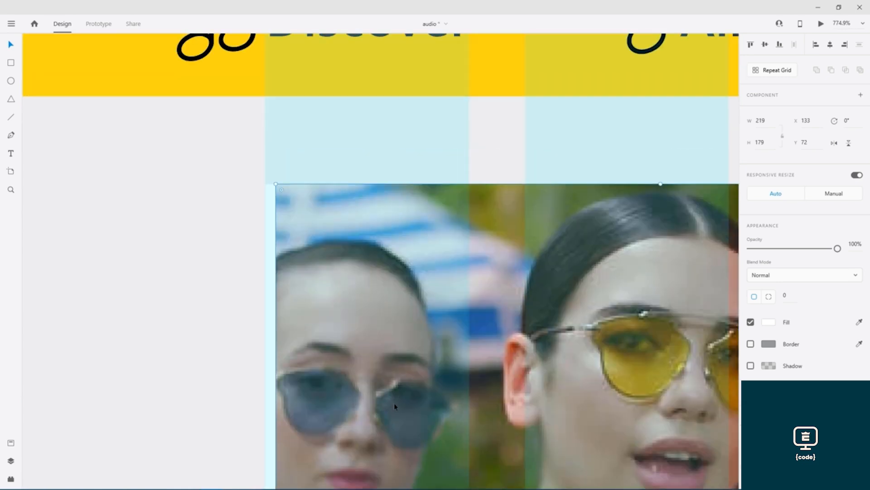
{"action": "key", "text": "Left"}
{"action": "key", "text": "Left"}
{"action": "key", "text": "Left"}
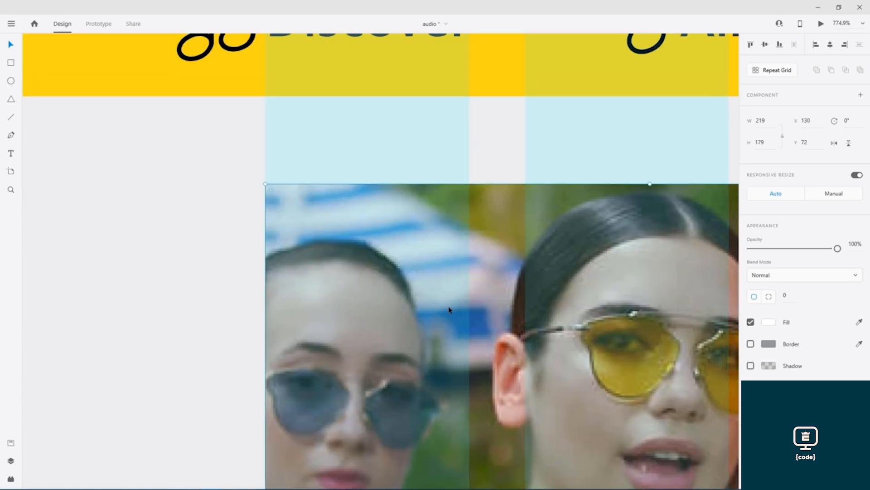
- Select the New Rules title text block on the Player artboard
{"action": "scroll", "coordinate": [450, 309], "scroll_direction": "down", "scroll_amount": 5}
{"action": "scroll", "coordinate": [451, 311], "scroll_direction": "down", "scroll_amount": 6}
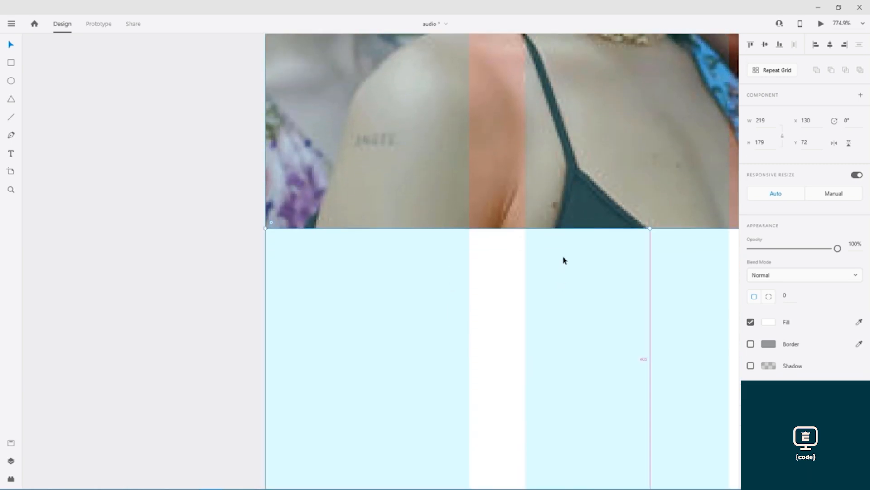
{"action": "scroll", "coordinate": [564, 261], "scroll_direction": "down", "scroll_amount": 5}
{"action": "left_click_drag", "start_coordinate": [541, 209], "coordinate": [641, 195]}
{"action": "left_click_drag", "start_coordinate": [236, 189], "coordinate": [624, 213]}
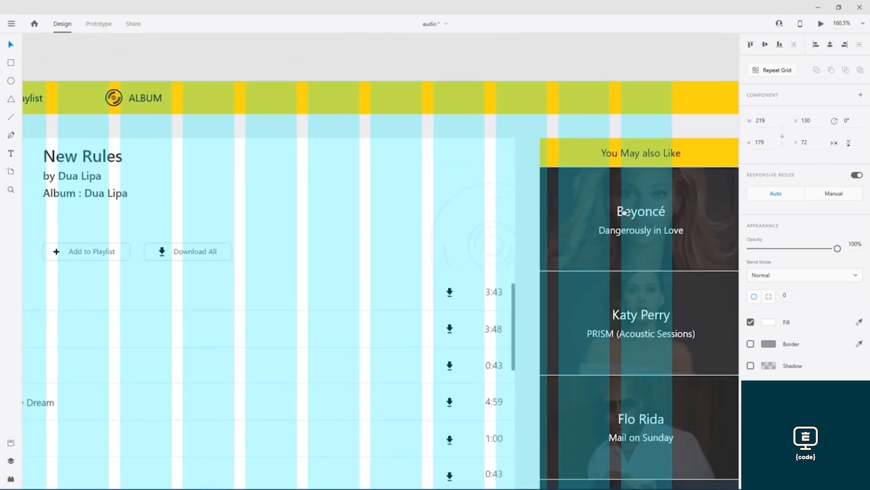
{"action": "left_click_drag", "start_coordinate": [393, 180], "coordinate": [632, 196]}
{"action": "left_click", "coordinate": [314, 181]}
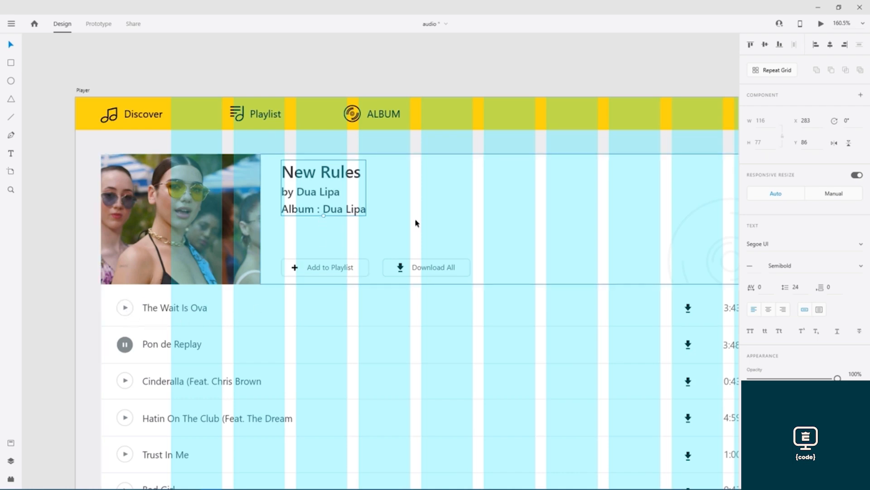
- Paste the New Rules title, artist and album text right beside the album photo
{"action": "scroll", "coordinate": [654, 194], "scroll_direction": "down", "scroll_amount": 3}
{"action": "left_click_drag", "start_coordinate": [665, 194], "coordinate": [17, 200]}
{"action": "left_click", "coordinate": [423, 196]}
{"action": "key", "text": "ctrl+v"}
{"action": "left_click_drag", "start_coordinate": [397, 186], "coordinate": [449, 182]}
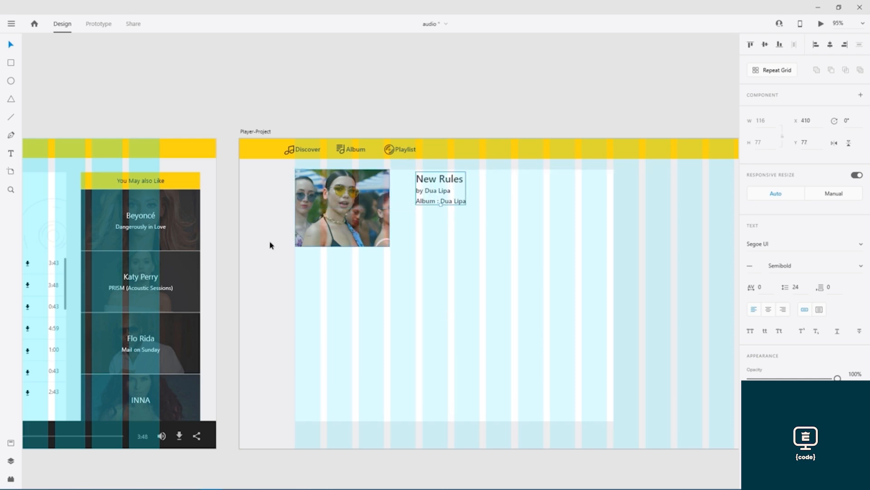
{"action": "left_click_drag", "start_coordinate": [268, 230], "coordinate": [729, 232]}
{"action": "left_click", "coordinate": [544, 238]}
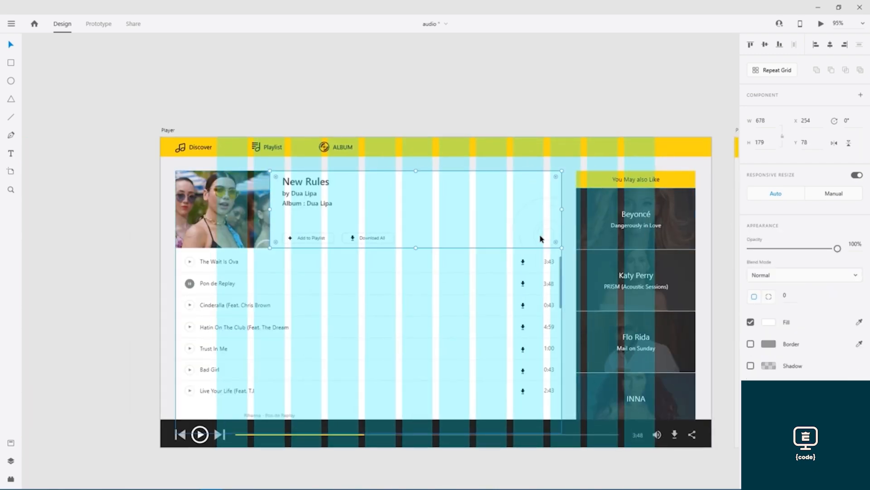
- Paste the white 678×179 rectangle onto Player-Project and send it to the back
{"action": "left_click_drag", "start_coordinate": [694, 169], "coordinate": [79, 121]}
{"action": "left_click", "coordinate": [328, 174]}
{"action": "key", "text": "ctrl+v"}
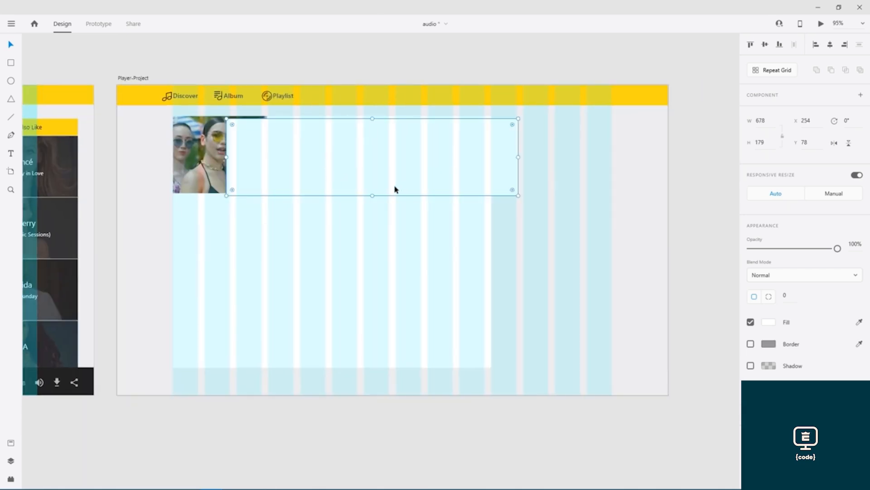
{"action": "right_click", "coordinate": [390, 153]}
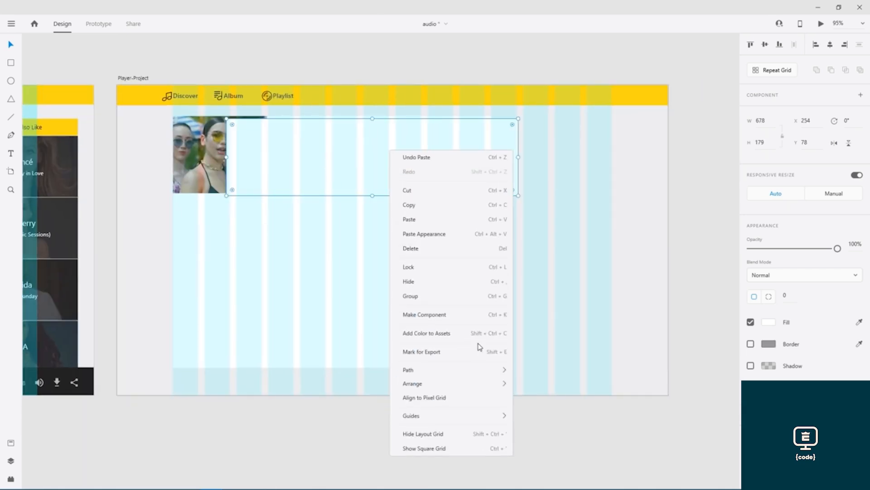
{"action": "mouse_move", "coordinate": [501, 383]}
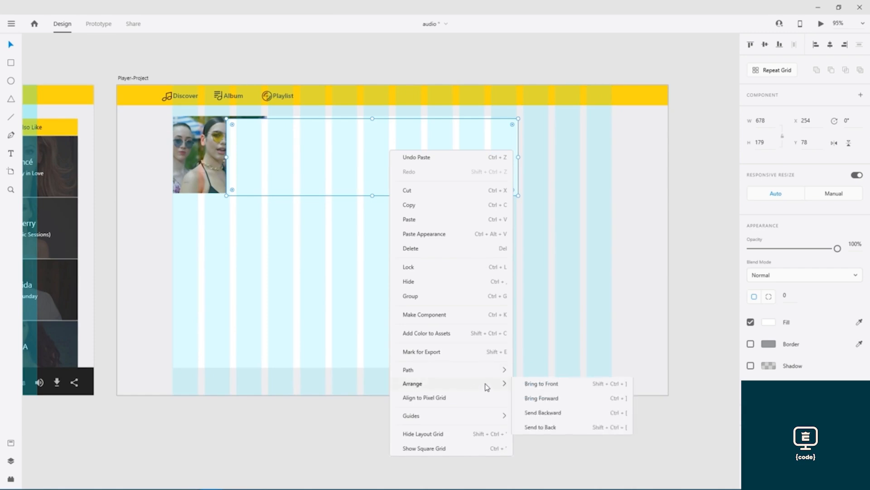
{"action": "left_click", "coordinate": [539, 428]}
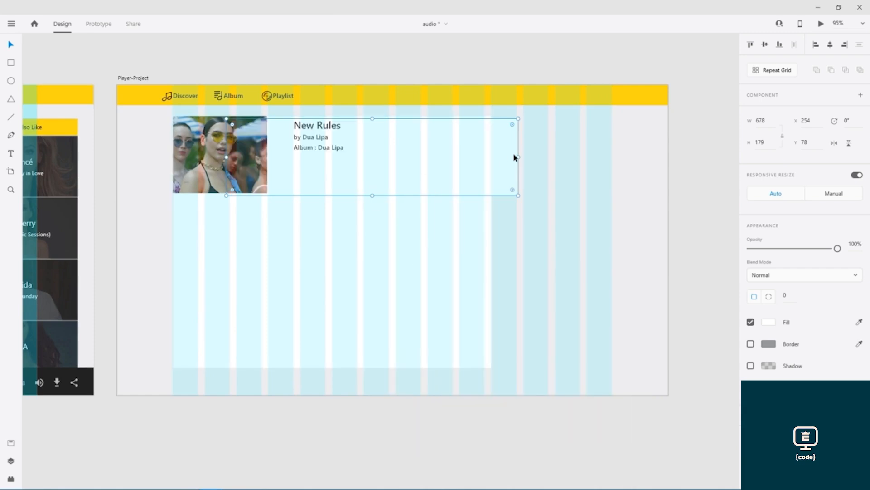
- Resize the white rectangle to about 740 × 185 so it spans the photo and title
{"action": "left_click_drag", "start_coordinate": [517, 156], "coordinate": [492, 157]}
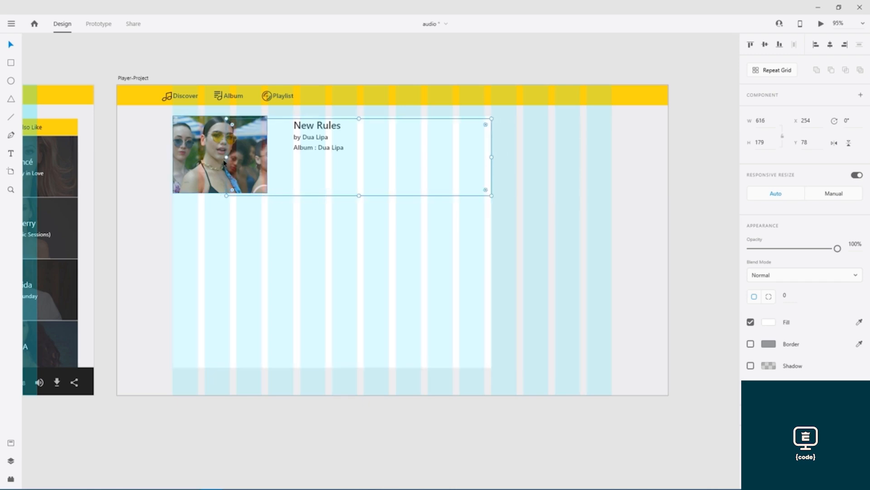
{"action": "left_click_drag", "start_coordinate": [226, 156], "coordinate": [172, 156]}
{"action": "left_click_drag", "start_coordinate": [332, 118], "coordinate": [333, 116]}
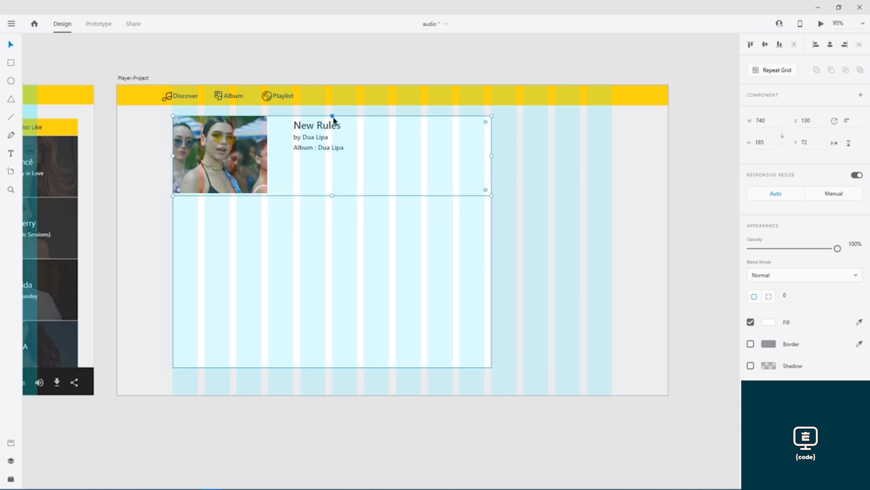
{"action": "left_click_drag", "start_coordinate": [152, 218], "coordinate": [721, 221]}
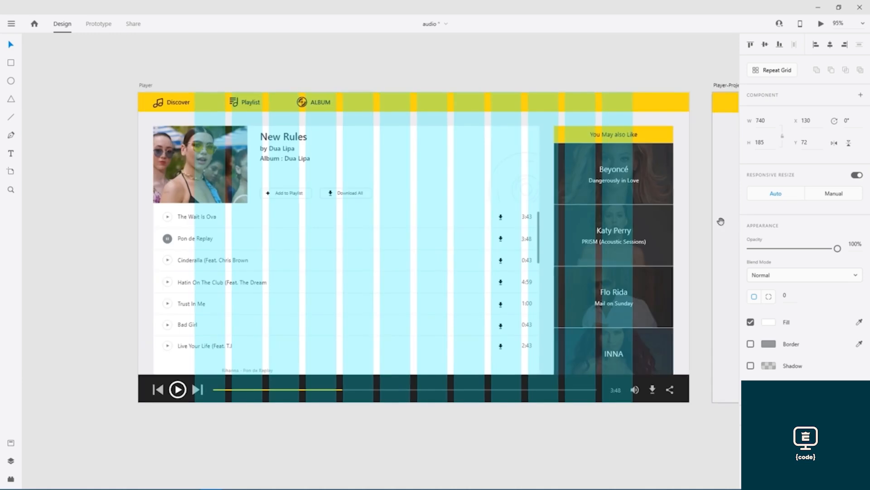
- Paste a shape from Player's circle group onto Player-Project, then undo it
{"action": "left_click", "coordinate": [518, 191]}
{"action": "scroll", "coordinate": [519, 191], "scroll_direction": "up", "scroll_amount": 10}
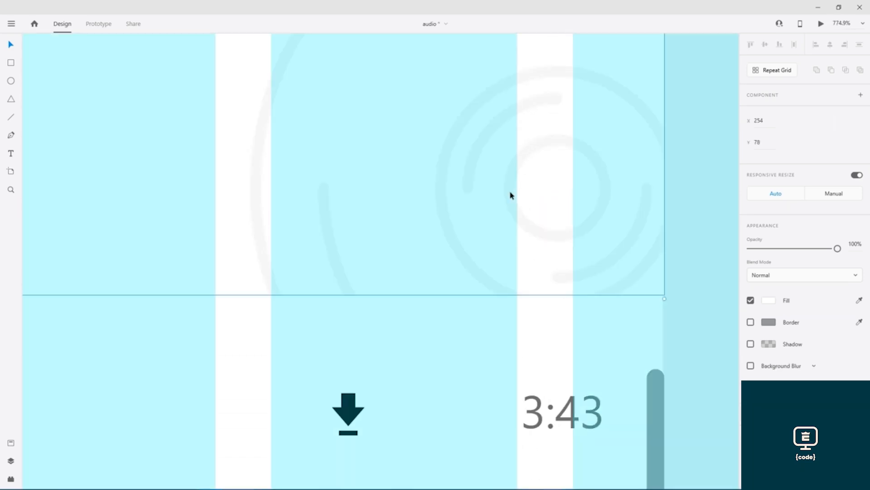
{"action": "double_click", "coordinate": [531, 227]}
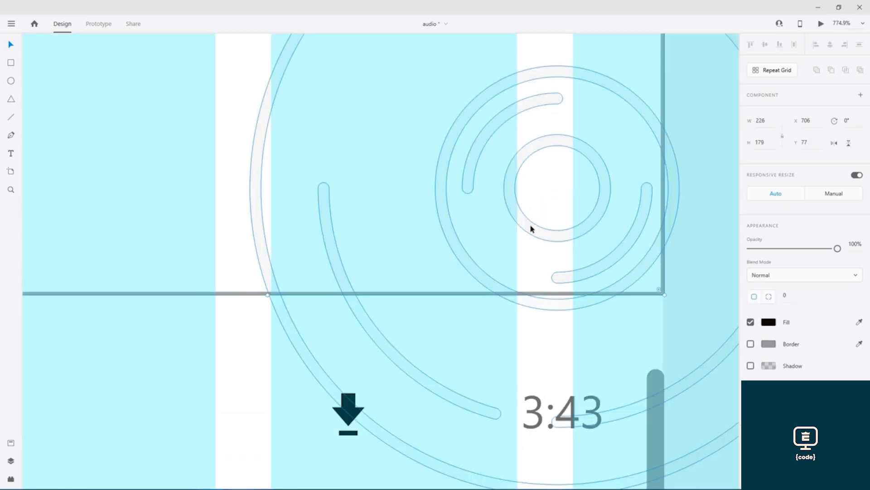
{"action": "scroll", "coordinate": [540, 219], "scroll_direction": "down", "scroll_amount": 10}
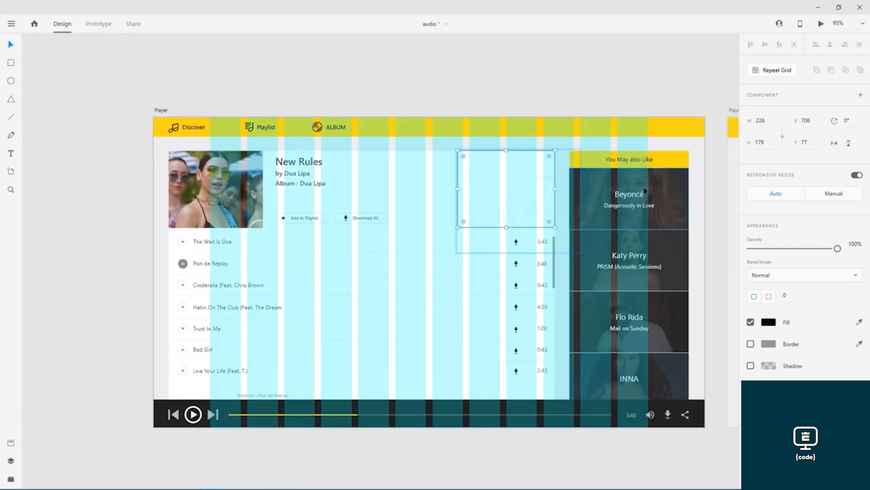
{"action": "left_click_drag", "start_coordinate": [640, 189], "coordinate": [113, 159]}
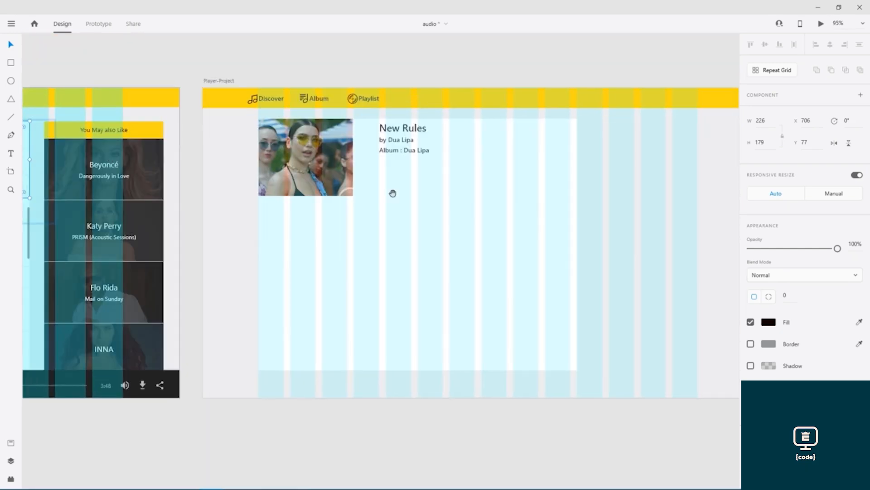
{"action": "left_click", "coordinate": [525, 196]}
{"action": "key", "text": "ctrl+v"}
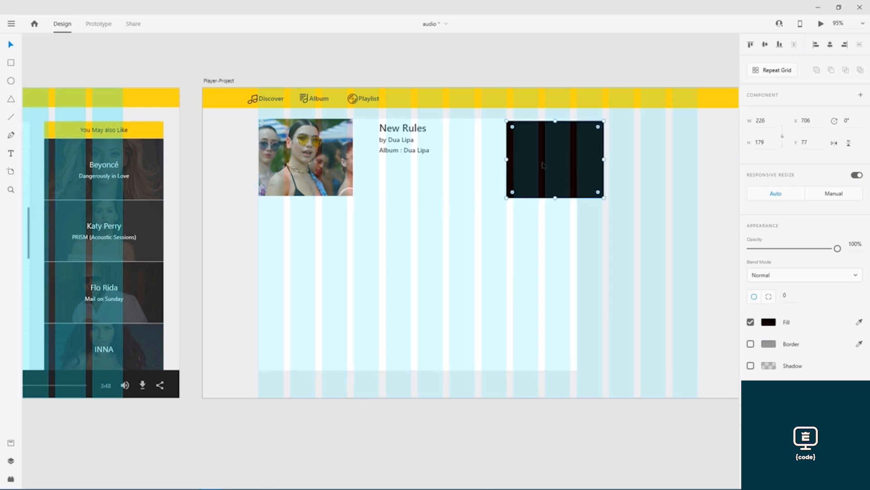
{"action": "key", "text": "ctrl+z"}
- Copy the black 226×179 shape from Player's circles and paste it onto Player-Project
{"action": "left_click_drag", "start_coordinate": [105, 204], "coordinate": [551, 227]}
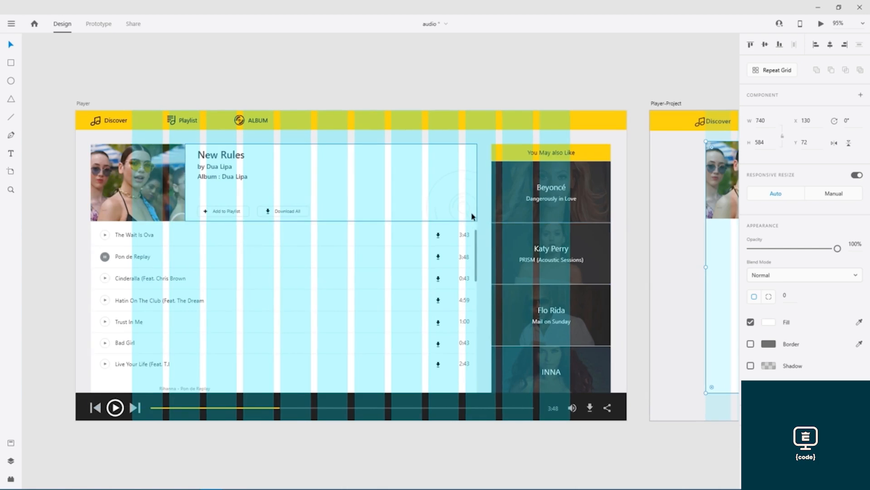
{"action": "scroll", "coordinate": [472, 216], "scroll_direction": "up", "scroll_amount": 10}
{"action": "double_click", "coordinate": [412, 216]}
{"action": "right_click", "coordinate": [411, 215]}
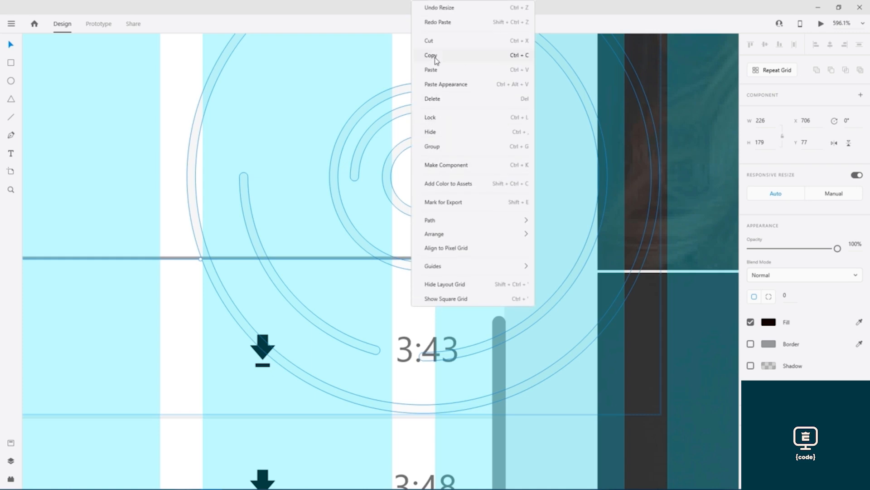
{"action": "left_click", "coordinate": [434, 57]}
{"action": "scroll", "coordinate": [491, 171], "scroll_direction": "down", "scroll_amount": 10}
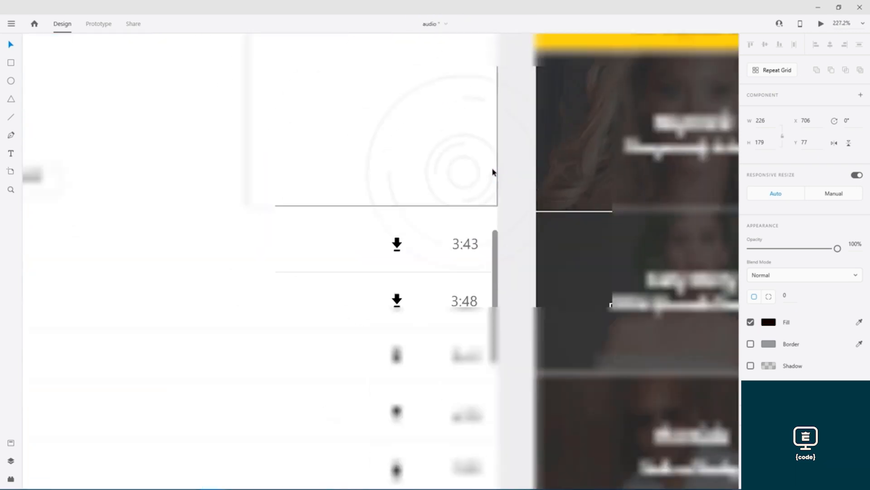
{"action": "scroll", "coordinate": [667, 156], "scroll_direction": "right", "scroll_amount": 10}
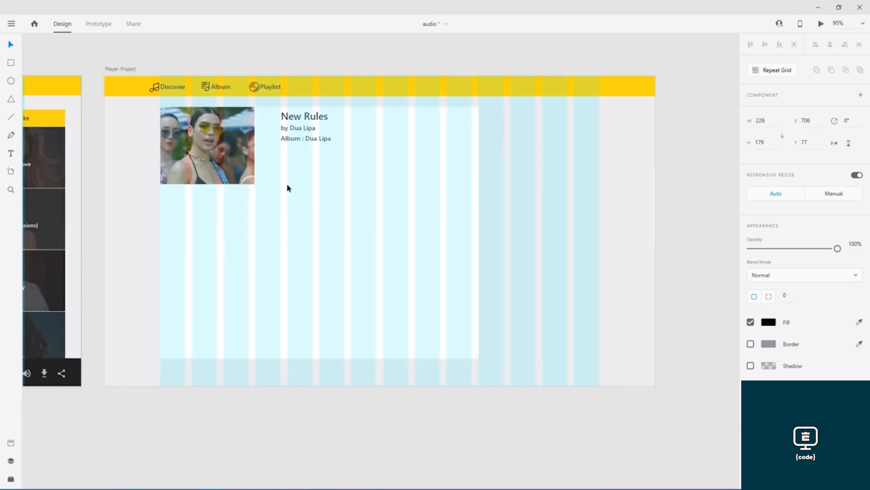
{"action": "key", "text": "ctrl+v"}
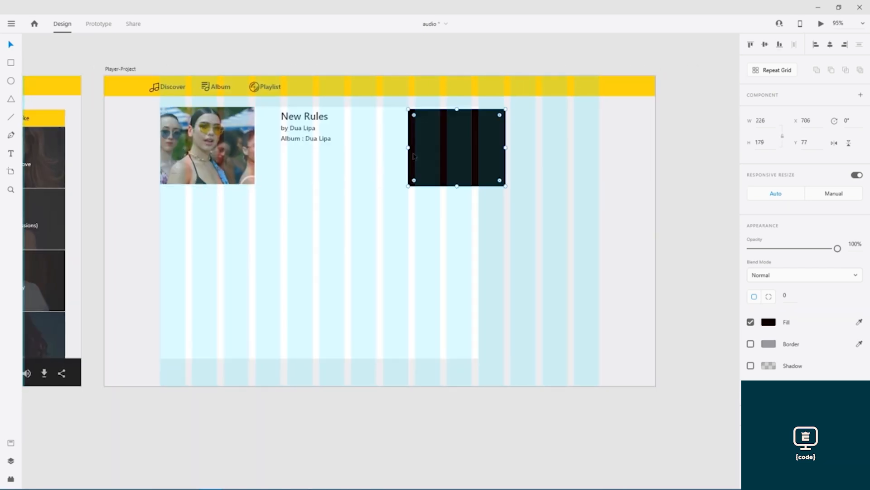
- Set the rectangle's fill to black #000000 at 0% opacity
{"action": "left_click", "coordinate": [768, 322]}
{"action": "left_click_drag", "start_coordinate": [643, 292], "coordinate": [662, 283]}
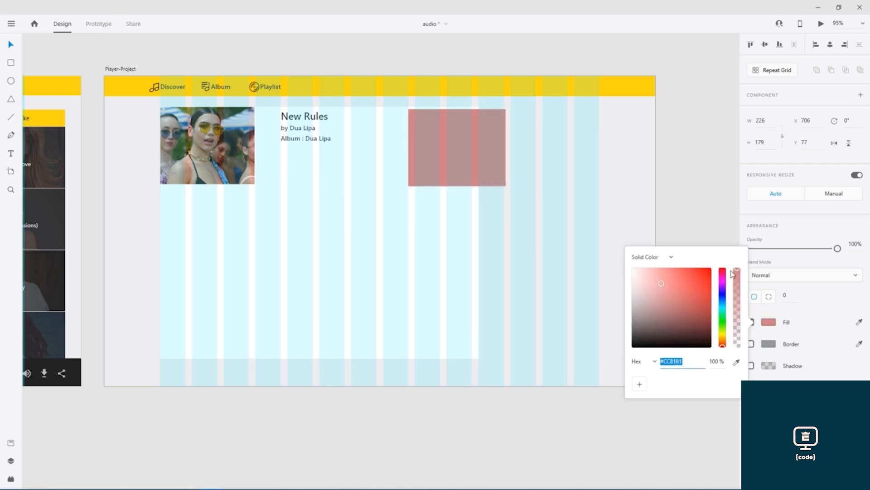
{"action": "left_click_drag", "start_coordinate": [737, 270], "coordinate": [743, 362]}
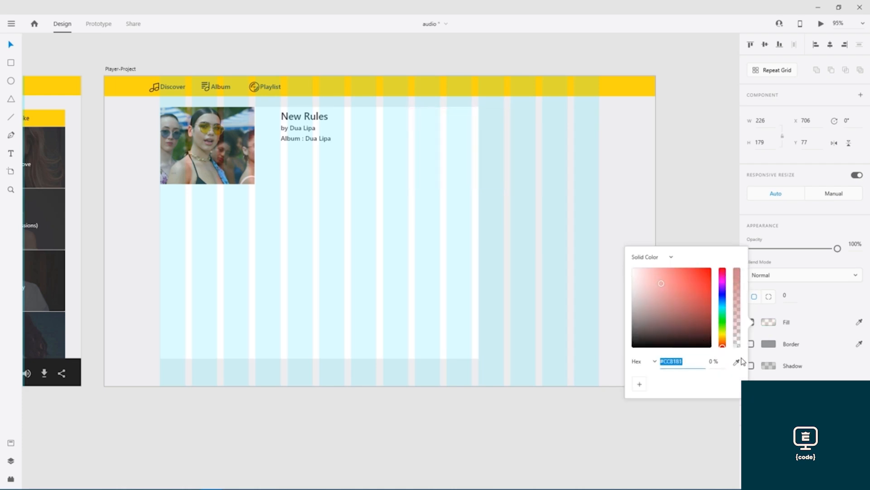
{"action": "left_click_drag", "start_coordinate": [659, 292], "coordinate": [631, 363]}
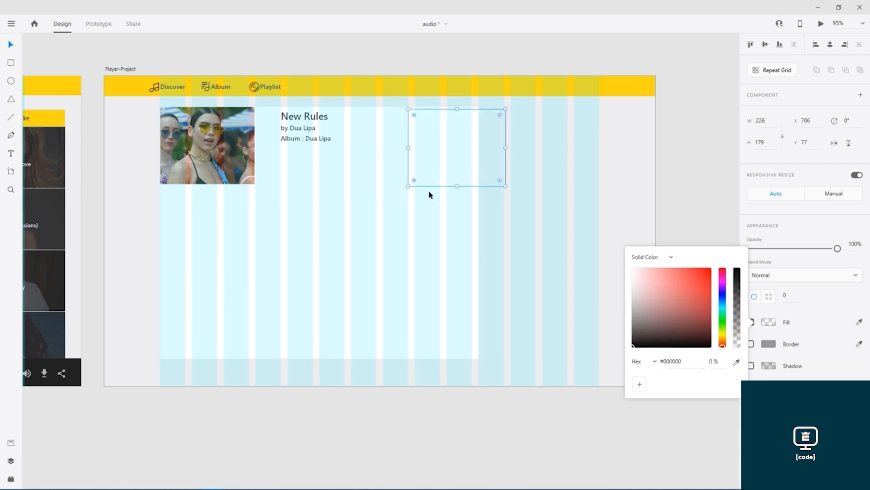
- Bring the transparent rectangle to the very front of the layer order
{"action": "right_click", "coordinate": [412, 144]}
{"action": "mouse_move", "coordinate": [511, 359]}
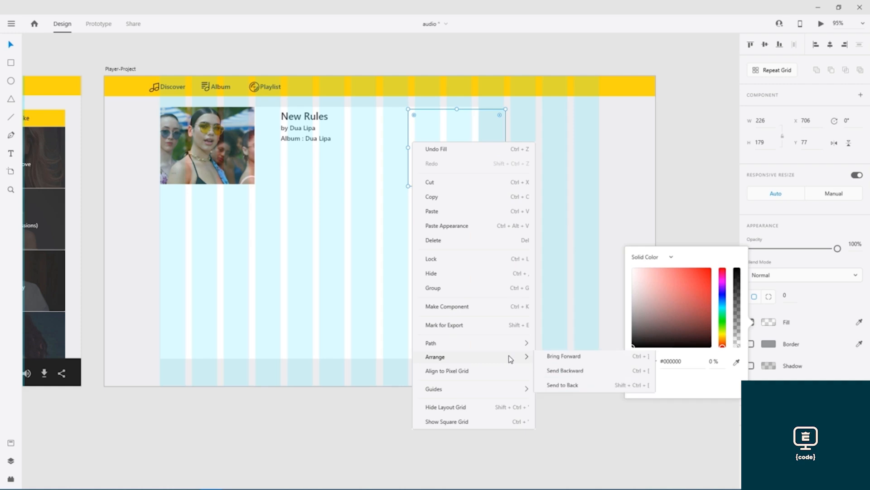
{"action": "left_click", "coordinate": [572, 373]}
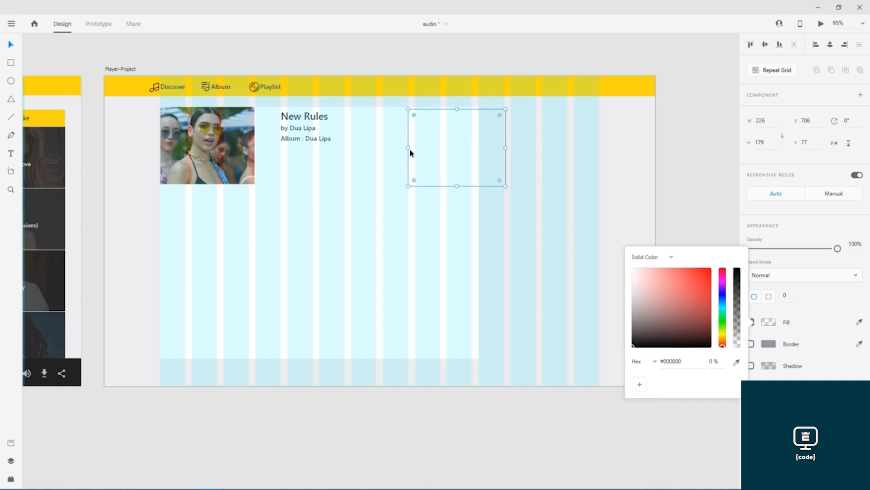
{"action": "right_click", "coordinate": [412, 152]}
{"action": "mouse_move", "coordinate": [510, 365]}
{"action": "left_click", "coordinate": [560, 416]}
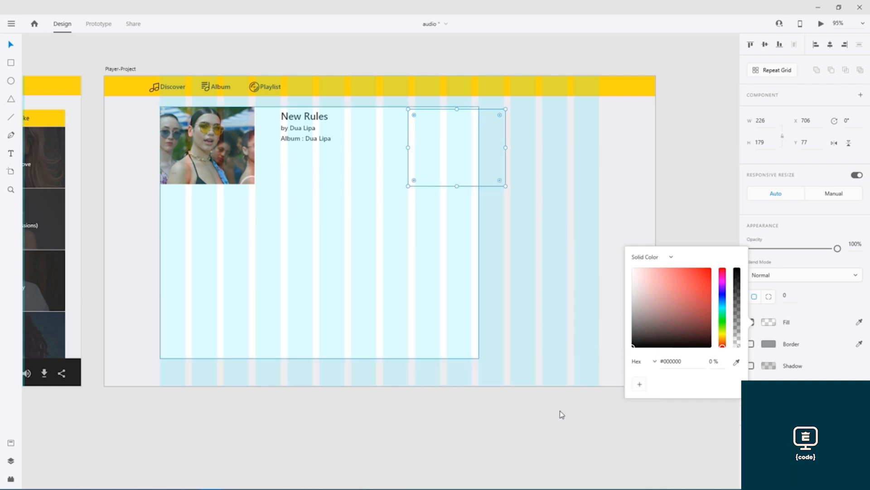
{"action": "right_click", "coordinate": [413, 160]}
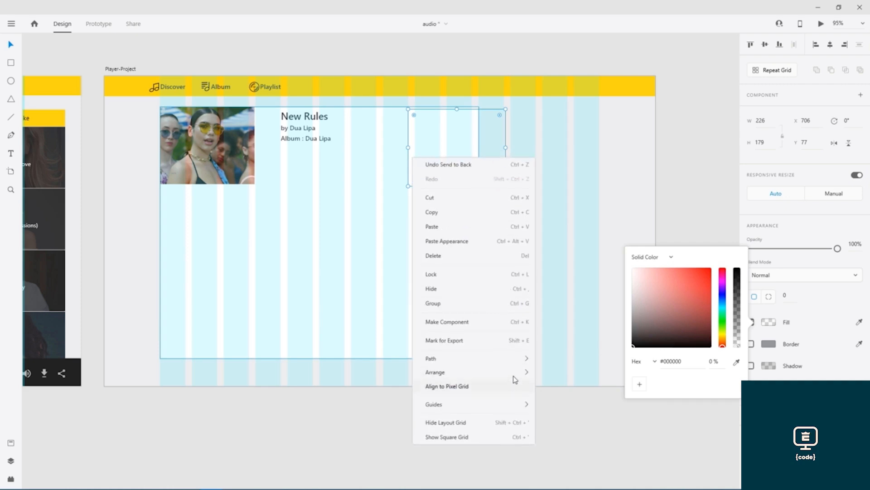
{"action": "mouse_move", "coordinate": [515, 371]}
{"action": "left_click", "coordinate": [560, 377]}
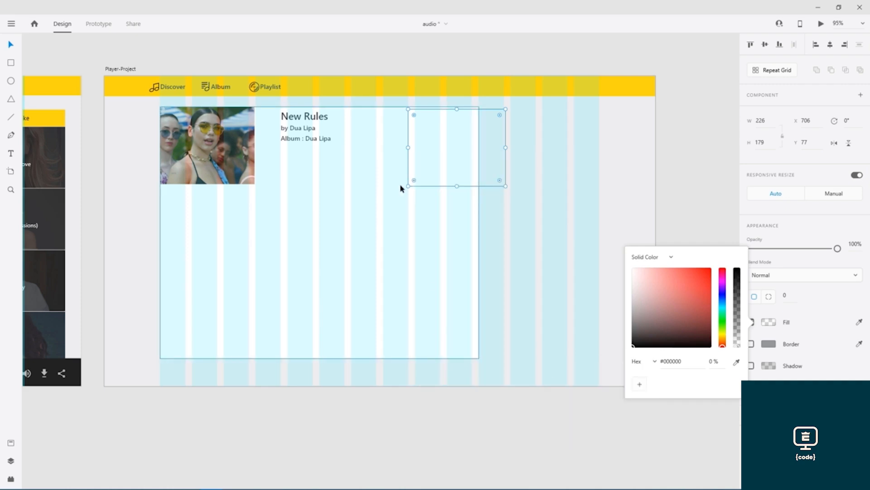
- Shift the transparent rectangle slightly left to X 693
{"action": "left_click", "coordinate": [412, 137]}
{"action": "left_click_drag", "start_coordinate": [412, 138], "coordinate": [407, 137]}
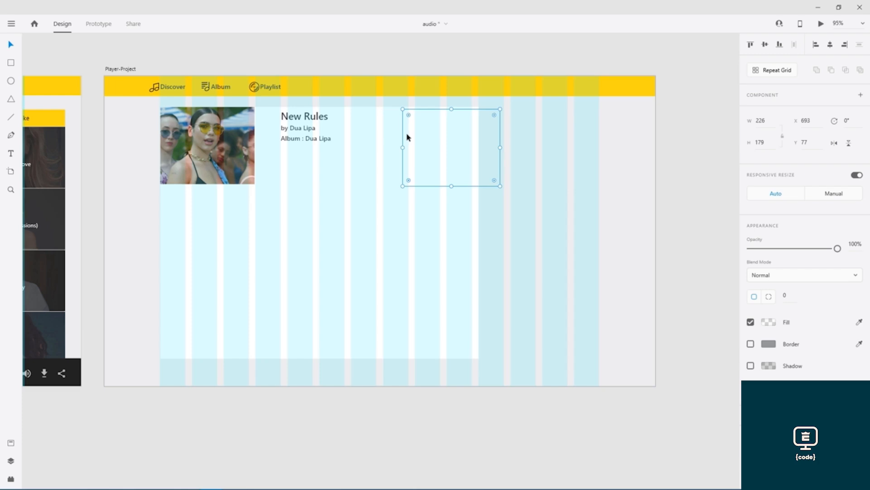
{"action": "key", "text": "Delete"}
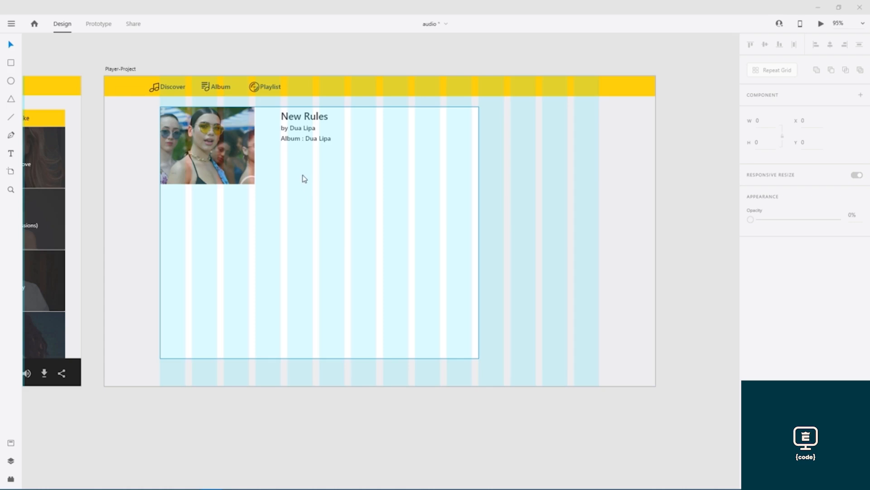
- Browse the import dialog to D:\Learning\My-Learning\AdobeXD\Chapters\11 - Project (Web App)\Audio Player\Pics
{"action": "key", "text": "ctrl+shift+i"}
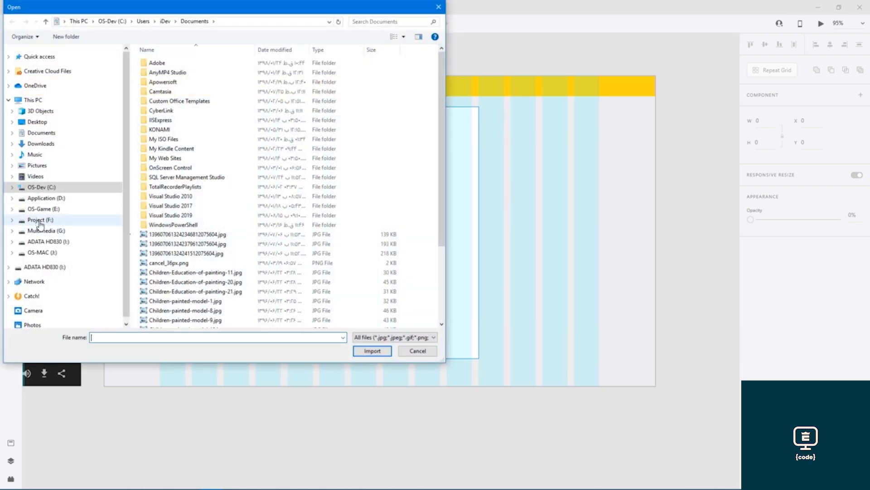
{"action": "left_click", "coordinate": [45, 198]}
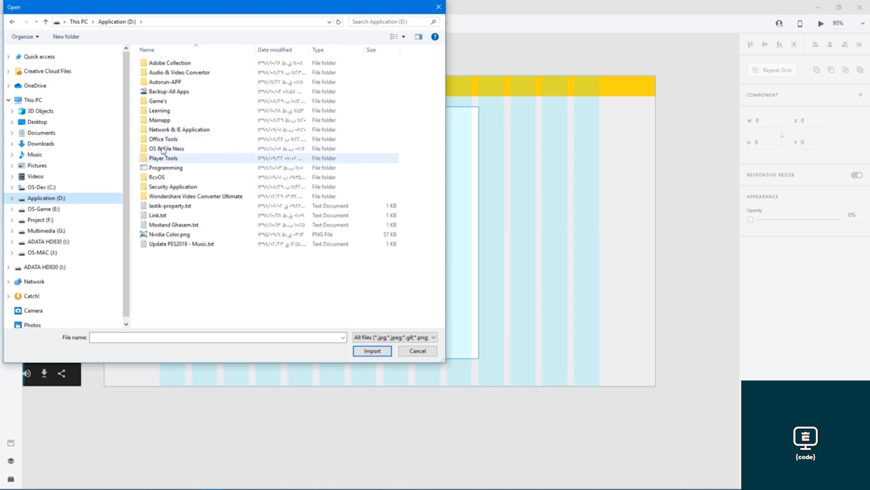
{"action": "double_click", "coordinate": [161, 111]}
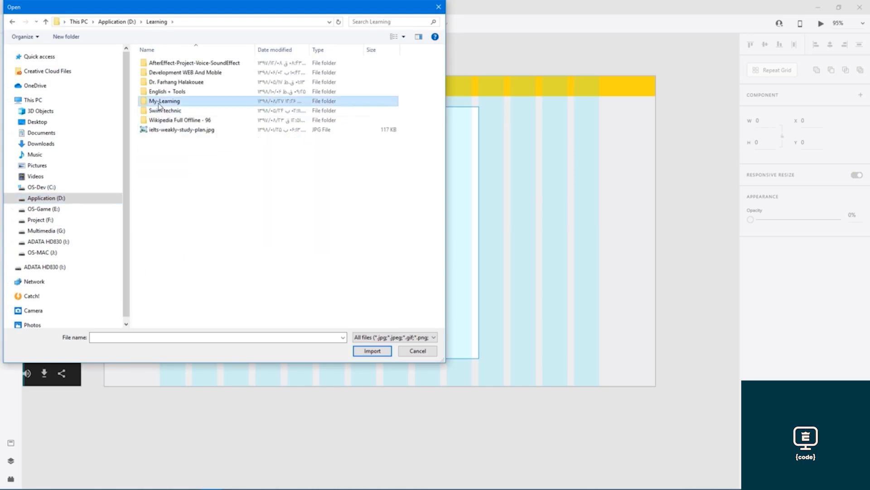
{"action": "double_click", "coordinate": [160, 101]}
{"action": "double_click", "coordinate": [159, 64]}
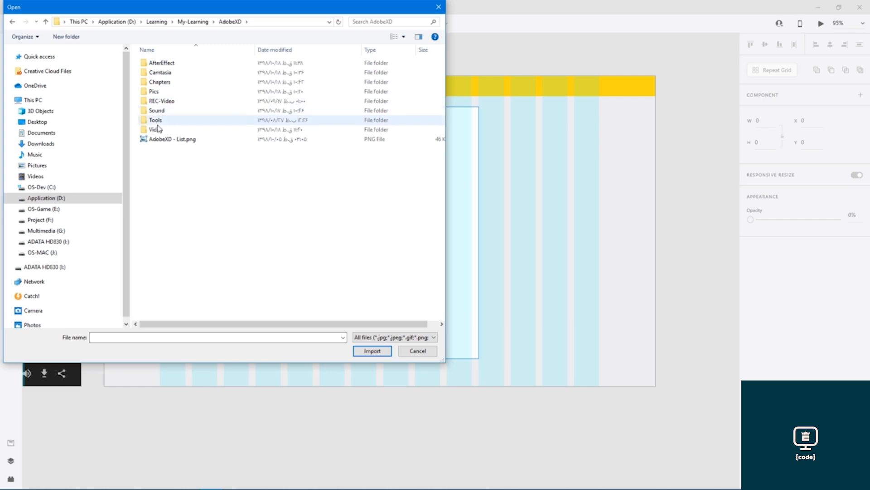
{"action": "double_click", "coordinate": [158, 82]}
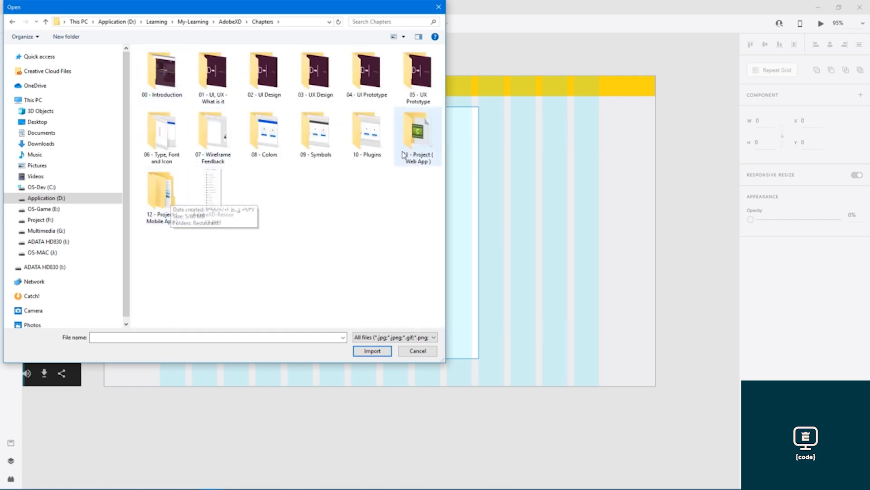
{"action": "double_click", "coordinate": [416, 134]}
{"action": "double_click", "coordinate": [158, 63]}
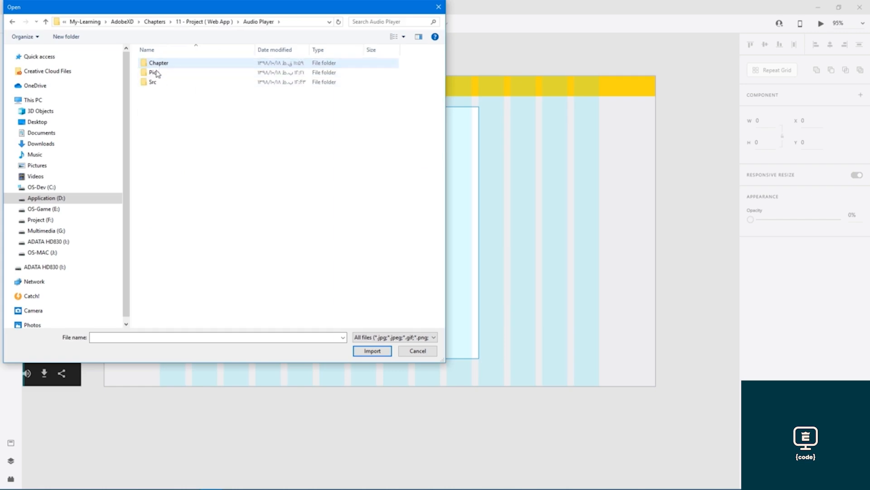
{"action": "double_click", "coordinate": [155, 72]}
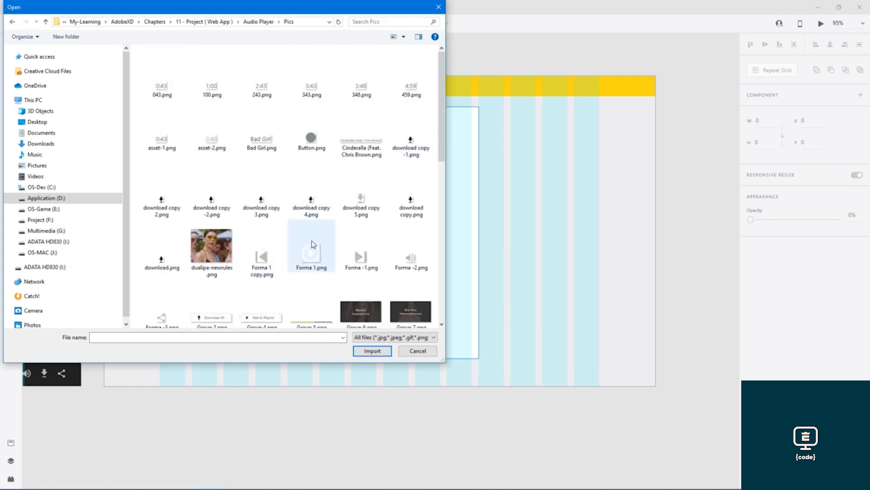
- Import Mask Group 1.png from the Pics folder
{"action": "scroll", "coordinate": [365, 198], "scroll_direction": "down", "scroll_amount": 8}
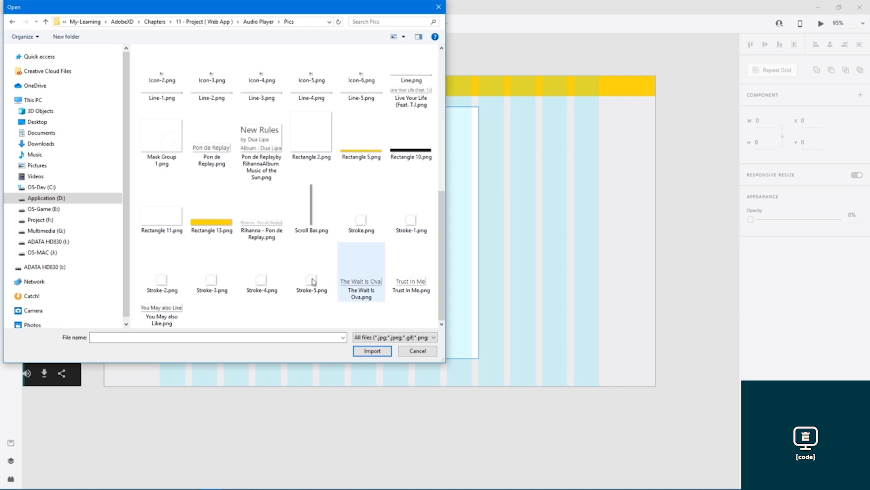
{"action": "left_click", "coordinate": [311, 139]}
{"action": "left_click", "coordinate": [169, 137]}
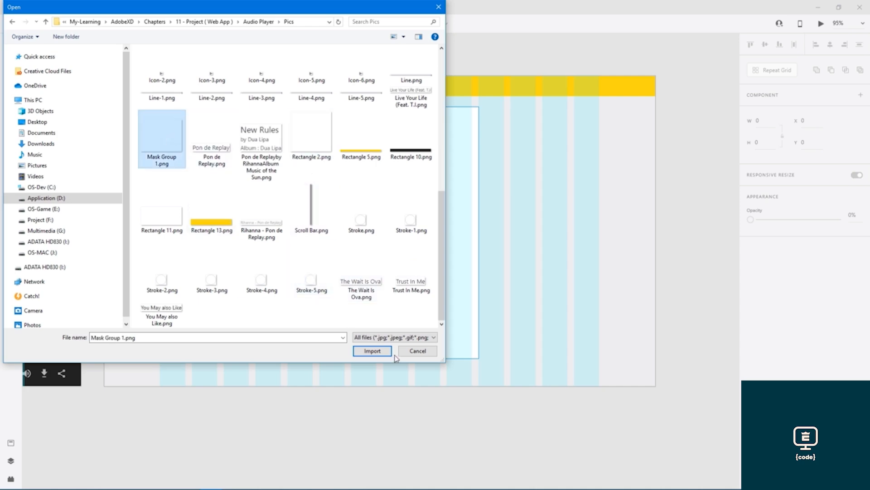
{"action": "left_click", "coordinate": [373, 352]}
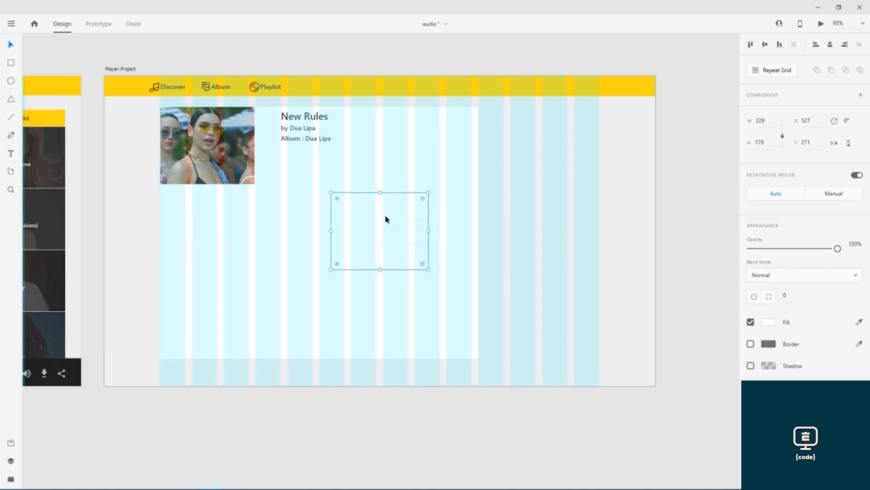
- Move the disc graphic to the content panel's top-right, at X 644, Y 72
{"action": "left_click_drag", "start_coordinate": [381, 219], "coordinate": [383, 197]}
{"action": "left_click_drag", "start_coordinate": [404, 161], "coordinate": [437, 131]}
{"action": "scroll", "coordinate": [480, 182], "scroll_direction": "up", "scroll_amount": 6}
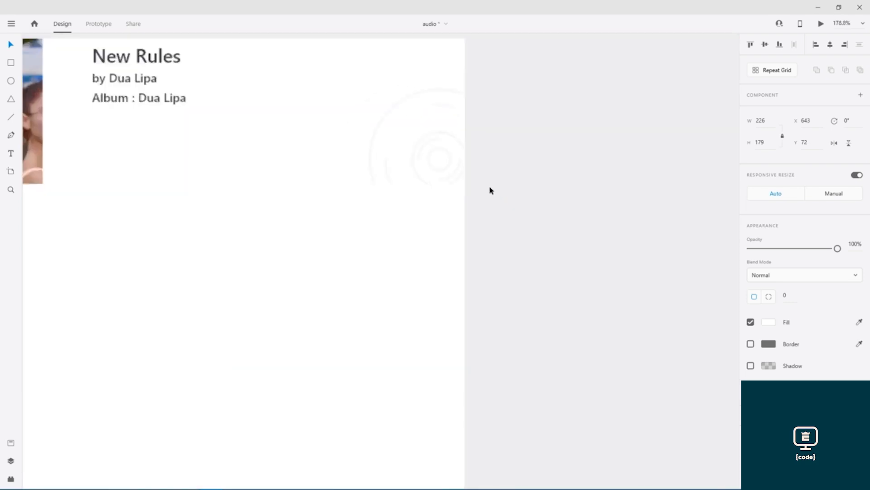
{"action": "scroll", "coordinate": [406, 141], "scroll_direction": "up", "scroll_amount": 5}
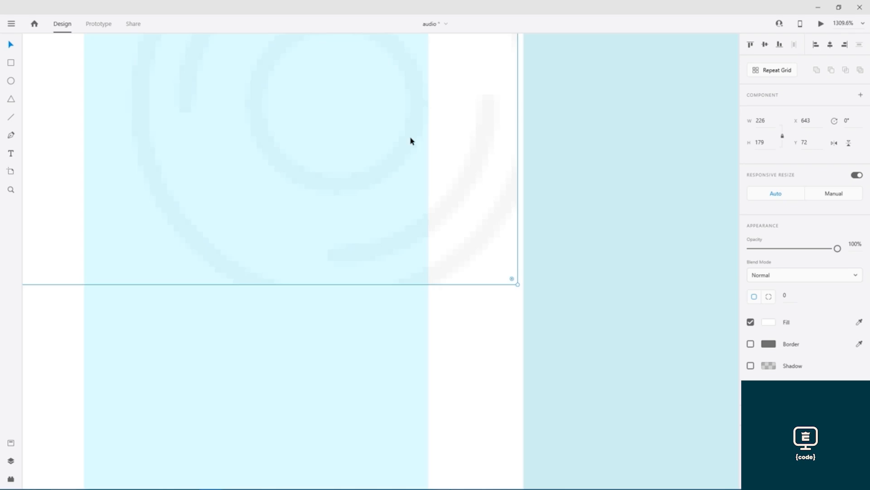
{"action": "key", "text": "Right"}
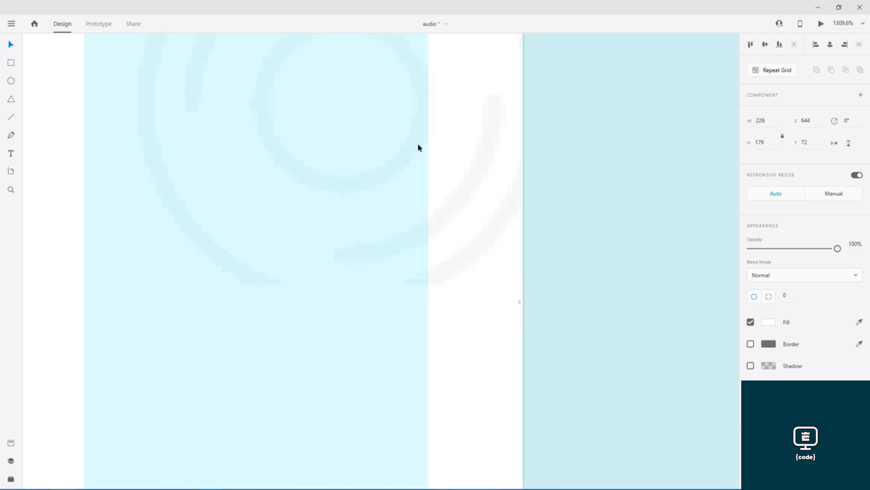
{"action": "scroll", "coordinate": [418, 145], "scroll_direction": "down", "scroll_amount": 8}
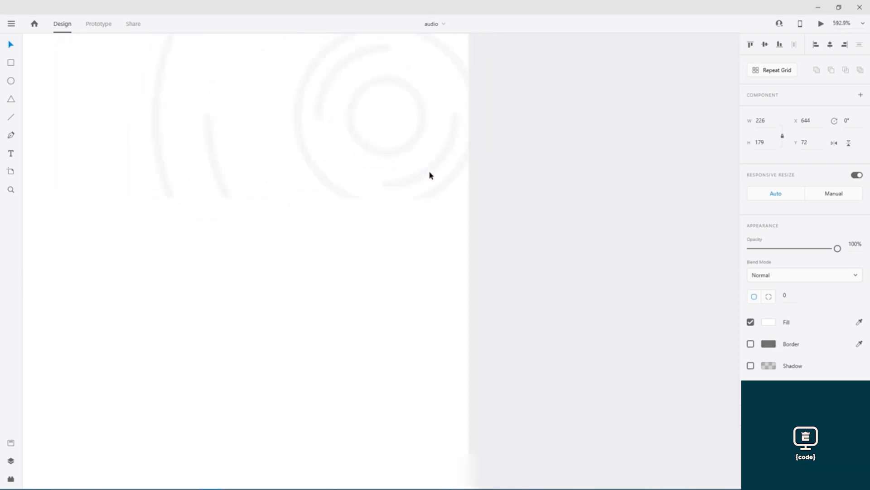
{"action": "scroll", "coordinate": [426, 184], "scroll_direction": "down", "scroll_amount": 3}
- Zoom out and pan over to the reference player layout on the left artboard
{"action": "key", "text": "ctrl+shift+apostrophe"}
{"action": "scroll", "coordinate": [397, 211], "scroll_direction": "up", "scroll_amount": 5}
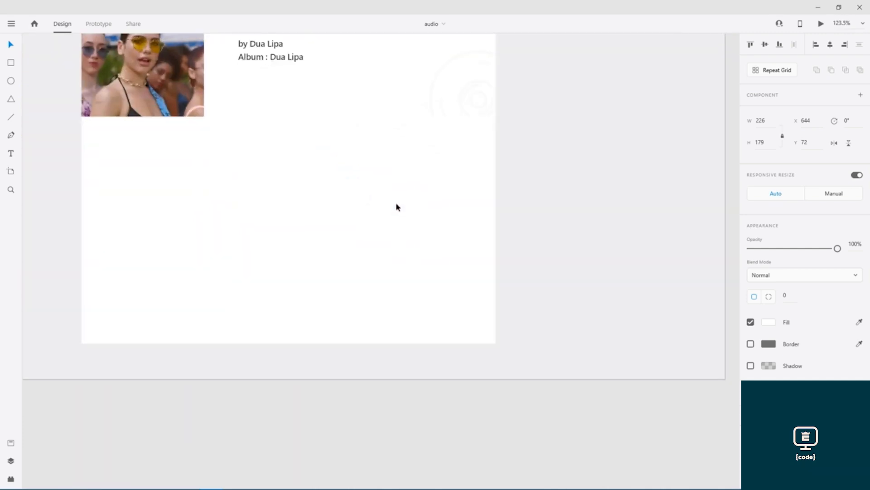
{"action": "left_click_drag", "start_coordinate": [415, 195], "coordinate": [648, 258]}
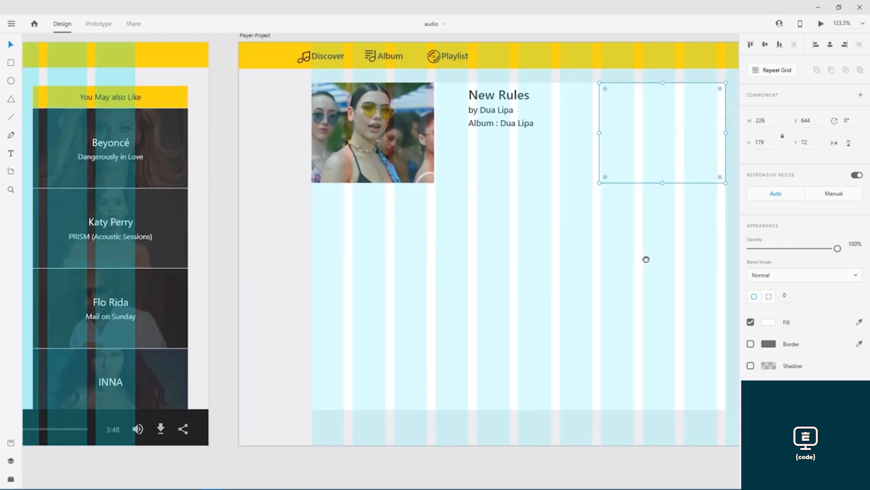
{"action": "left_click_drag", "start_coordinate": [252, 250], "coordinate": [622, 249]}
{"action": "left_click_drag", "start_coordinate": [258, 246], "coordinate": [480, 245]}
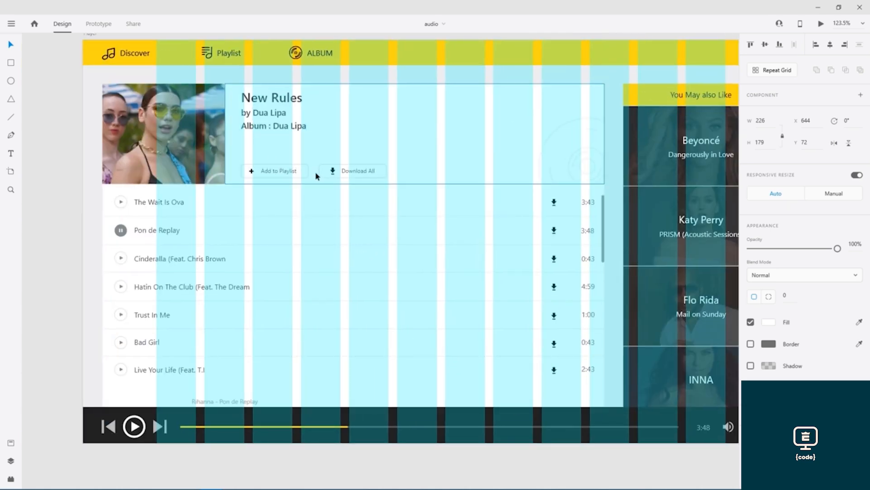
- Copy the Add to Playlist and Download All buttons onto Player-Project, placed under the New Rules title
{"action": "left_click", "coordinate": [276, 174]}
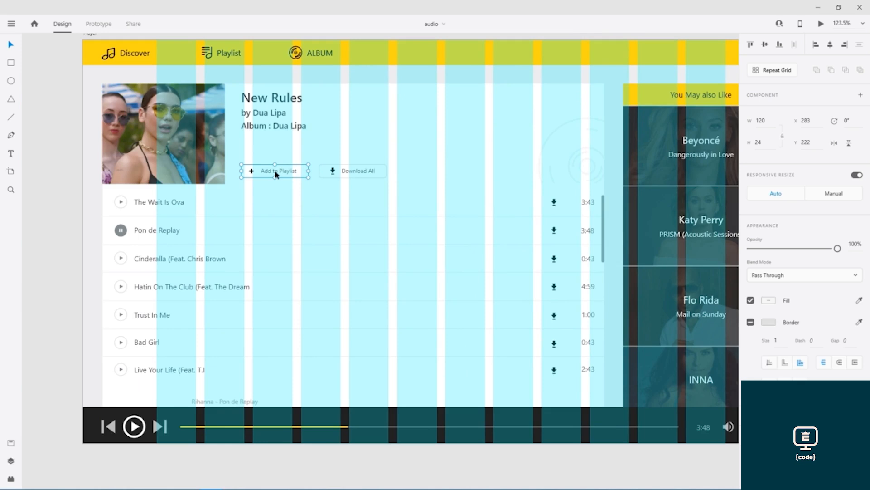
{"action": "left_click", "coordinate": [333, 173], "text": "shift"}
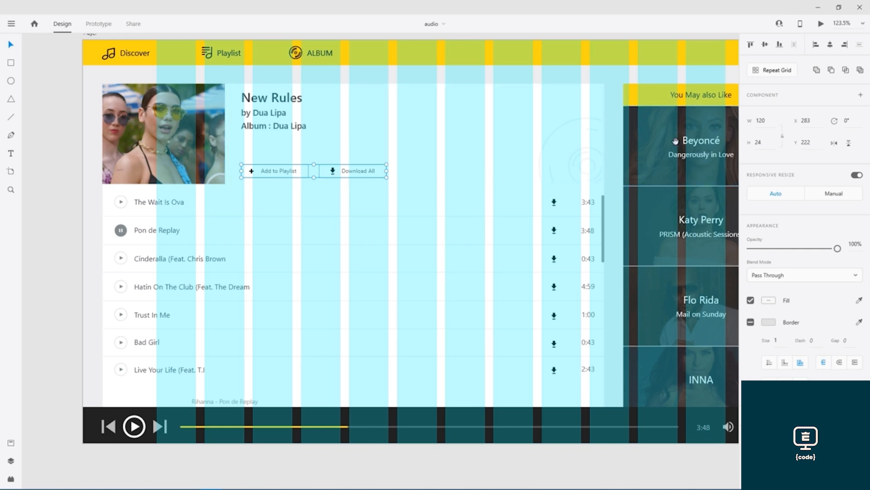
{"action": "left_click_drag", "start_coordinate": [676, 142], "coordinate": [1, 135]}
{"action": "left_click_drag", "start_coordinate": [432, 155], "coordinate": [394, 161]}
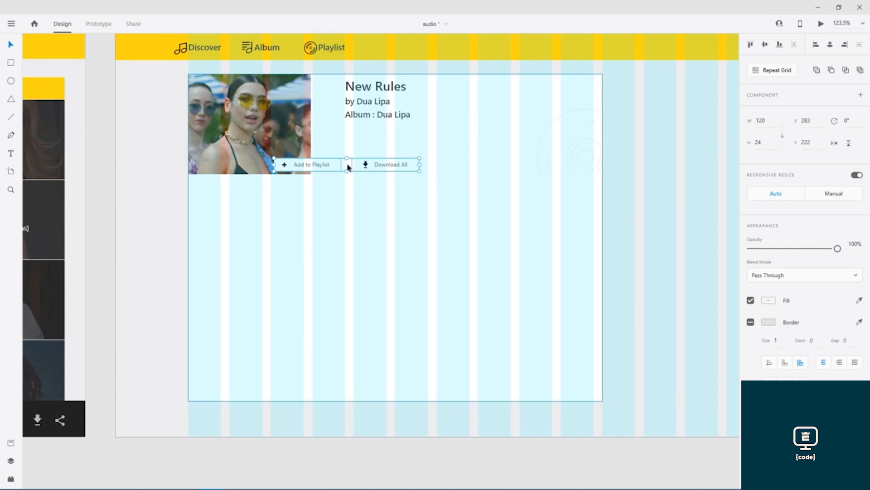
{"action": "left_click_drag", "start_coordinate": [353, 166], "coordinate": [423, 170]}
{"action": "left_click", "coordinate": [391, 190]}
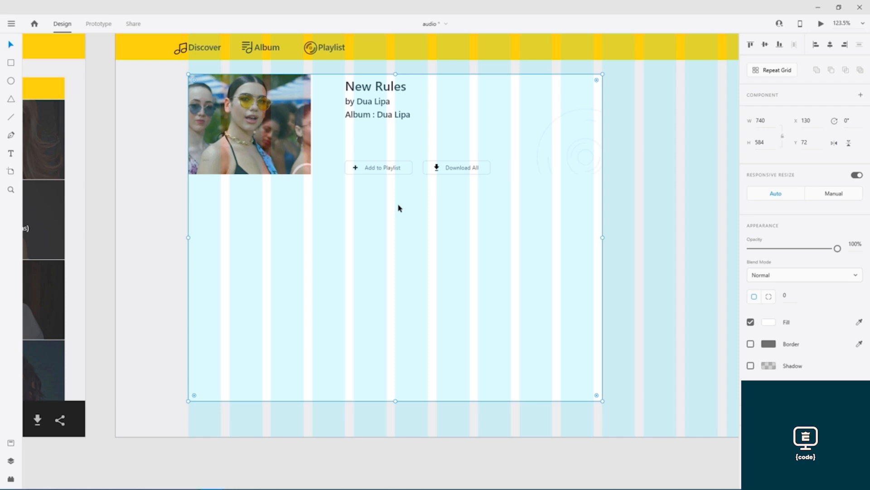
- Fill both buttons with the nav bar's yellow sampled from the design
{"action": "left_click", "coordinate": [412, 166]}
{"action": "left_click", "coordinate": [427, 168], "text": "shift"}
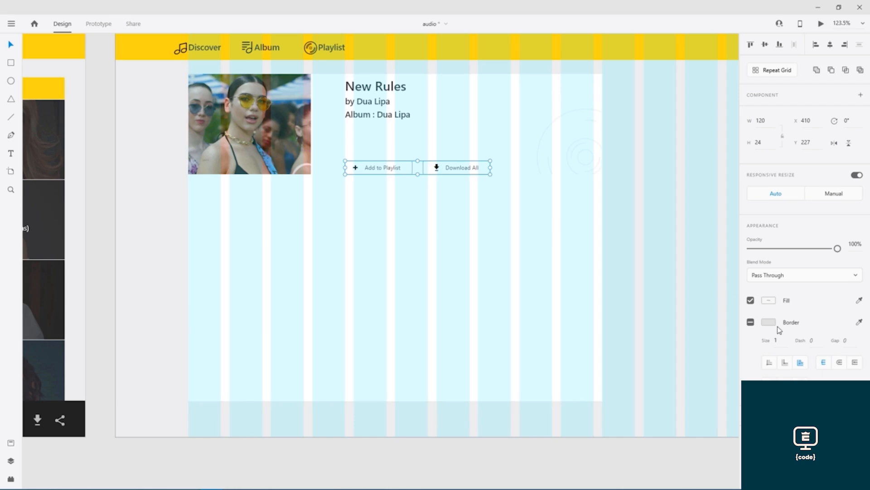
{"action": "left_click", "coordinate": [769, 301]}
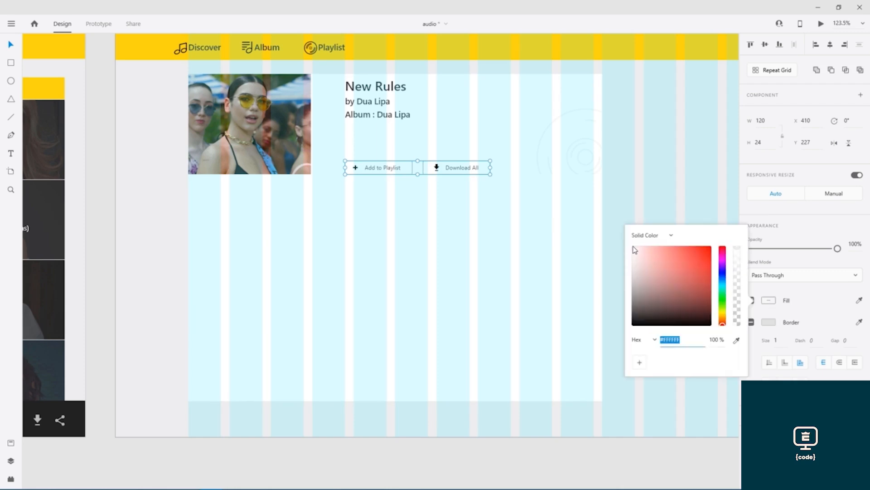
{"action": "left_click", "coordinate": [737, 341]}
{"action": "left_click", "coordinate": [598, 52]}
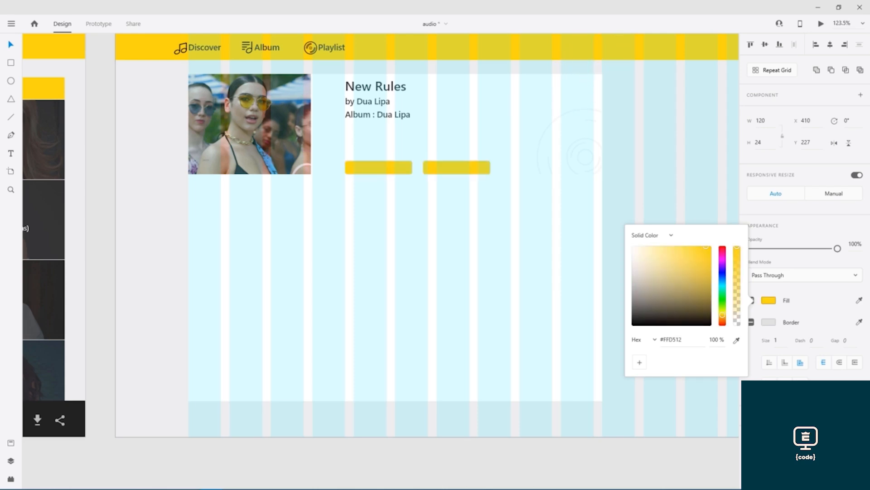
{"action": "left_click", "coordinate": [807, 267]}
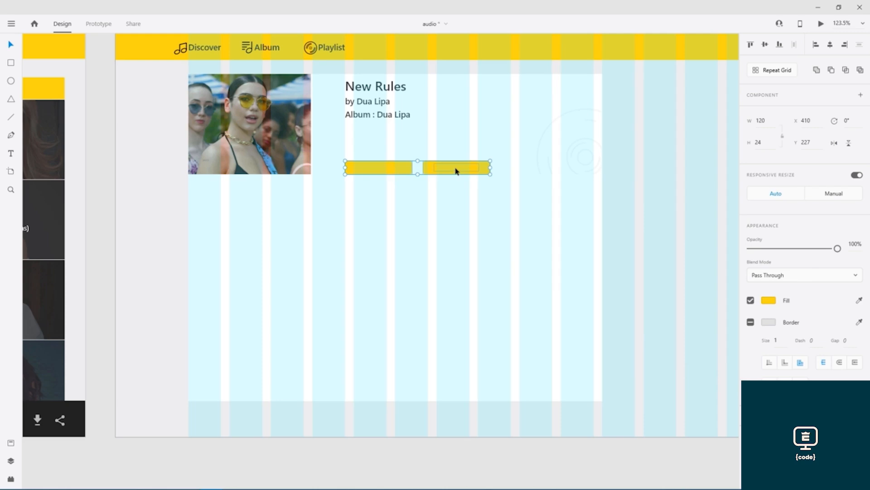
- Make the Download All icon and label dark #10100F and copy that hex value
{"action": "double_click", "coordinate": [457, 171]}
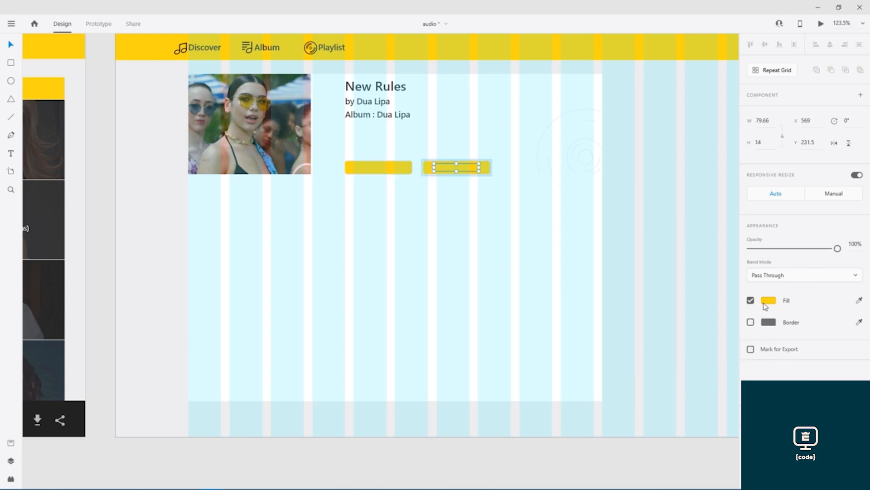
{"action": "left_click", "coordinate": [767, 301]}
{"action": "mouse_move", "coordinate": [661, 315]}
{"action": "left_mouse_down"}
{"action": "mouse_move", "coordinate": [647, 311]}
{"action": "mouse_move", "coordinate": [635, 323]}
{"action": "left_mouse_up"}
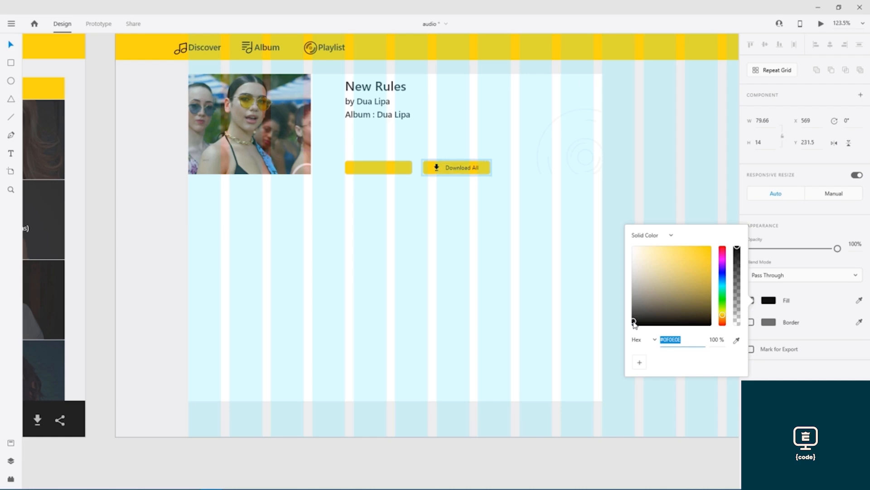
{"action": "double_click", "coordinate": [685, 341]}
{"action": "type", "text": "ffd512"}
{"action": "key", "text": "Return"}
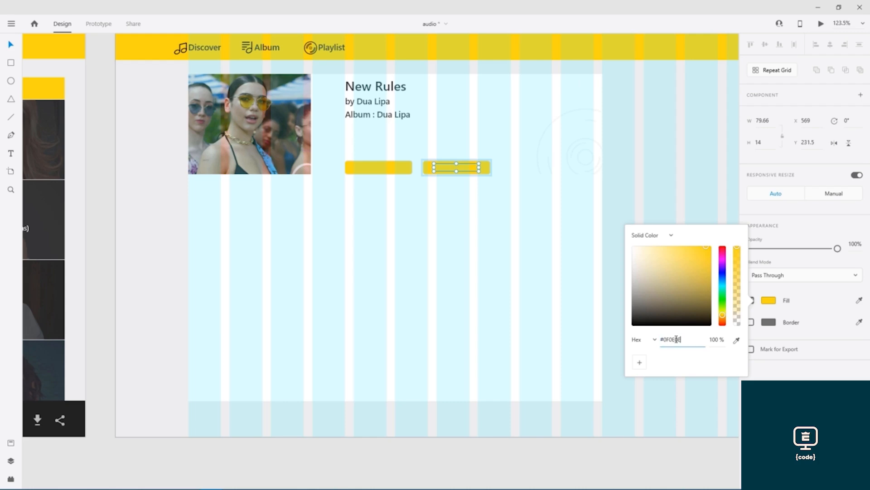
{"action": "left_click_drag", "start_coordinate": [661, 317], "coordinate": [636, 323]}
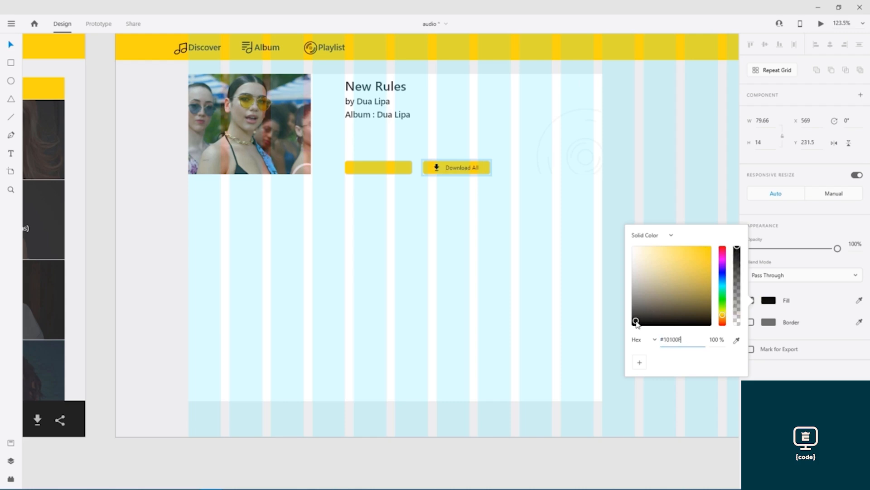
{"action": "double_click", "coordinate": [674, 340]}
{"action": "key", "text": "ctrl+c"}
{"action": "key", "text": "Return"}
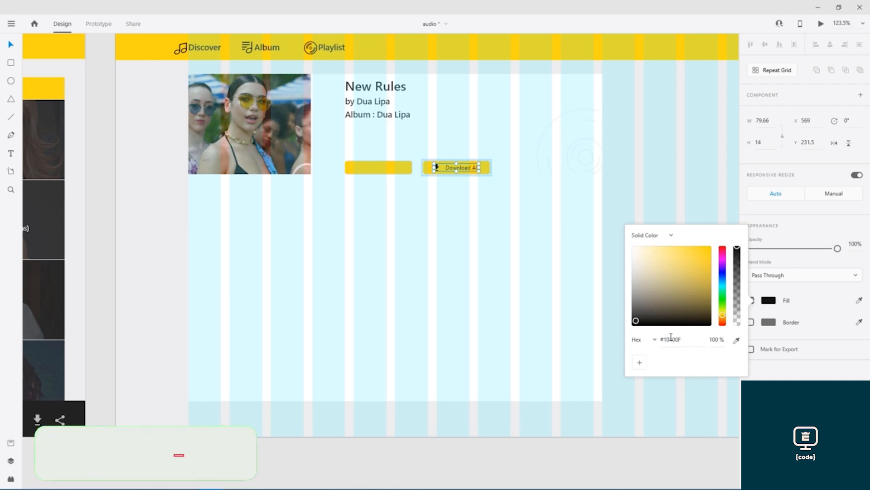
- Apply the same dark colour to the Add to Playlist label
{"action": "double_click", "coordinate": [381, 170]}
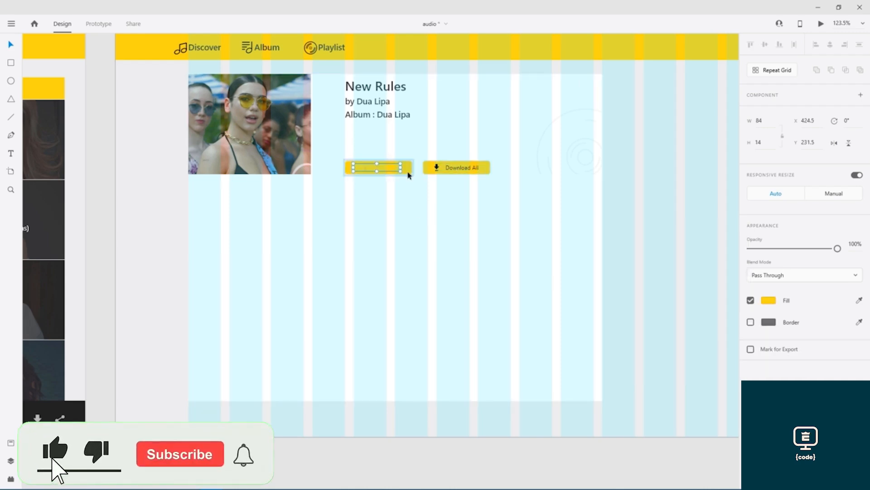
{"action": "left_click", "coordinate": [773, 299]}
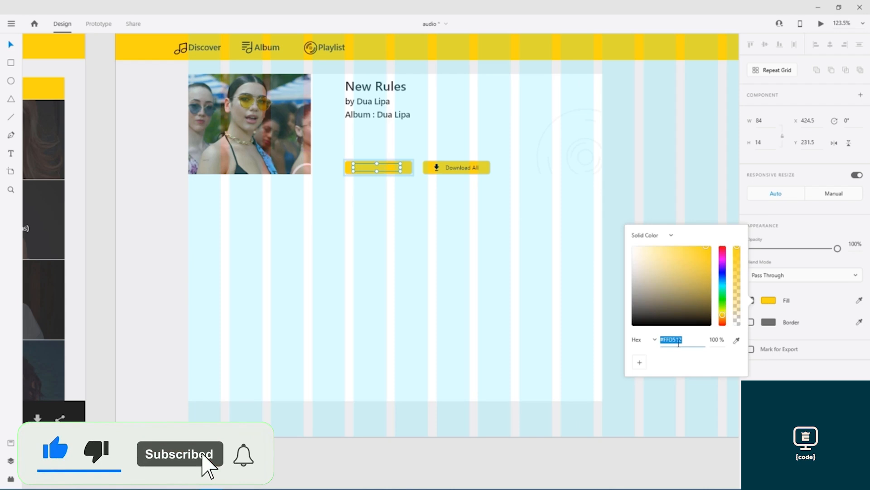
{"action": "key", "text": "ctrl+v"}
{"action": "key", "text": "Return"}
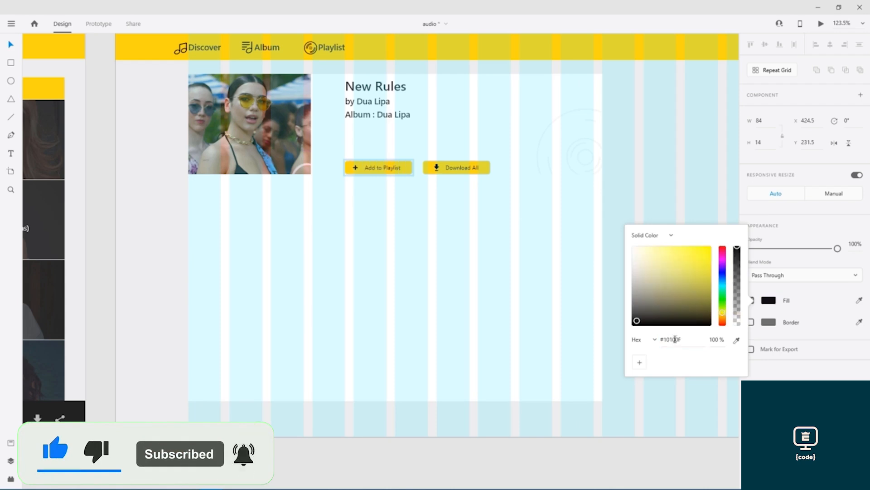
{"action": "left_click", "coordinate": [179, 310]}
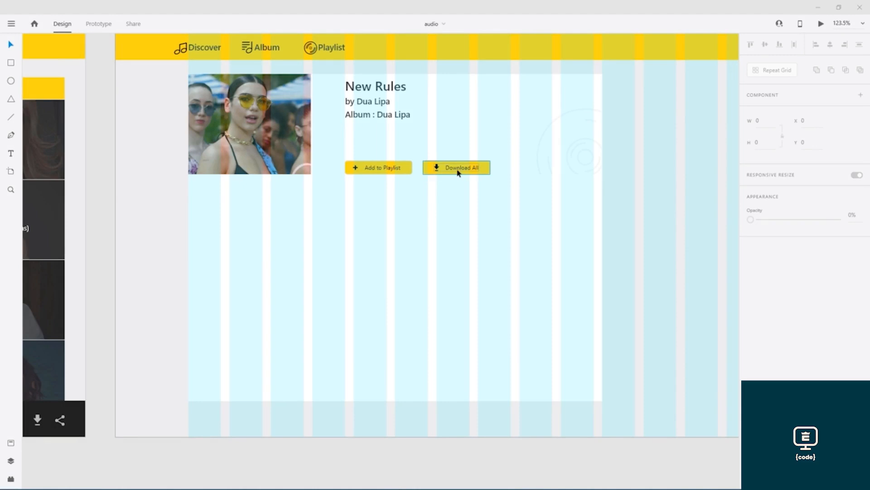
- Give Add to Playlist a dark #0E2F2E border sampled from the download icon
{"action": "left_click", "coordinate": [410, 172]}
{"action": "scroll", "coordinate": [410, 172], "scroll_direction": "up", "scroll_amount": 6}
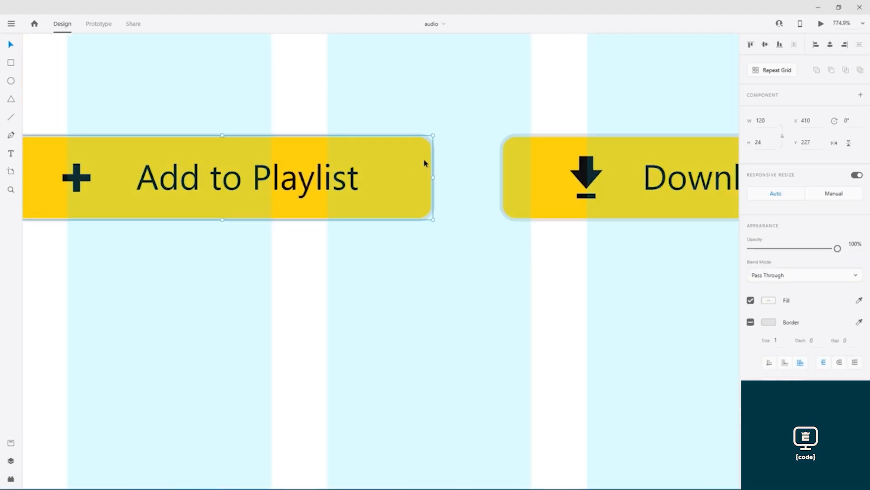
{"action": "left_click", "coordinate": [768, 322]}
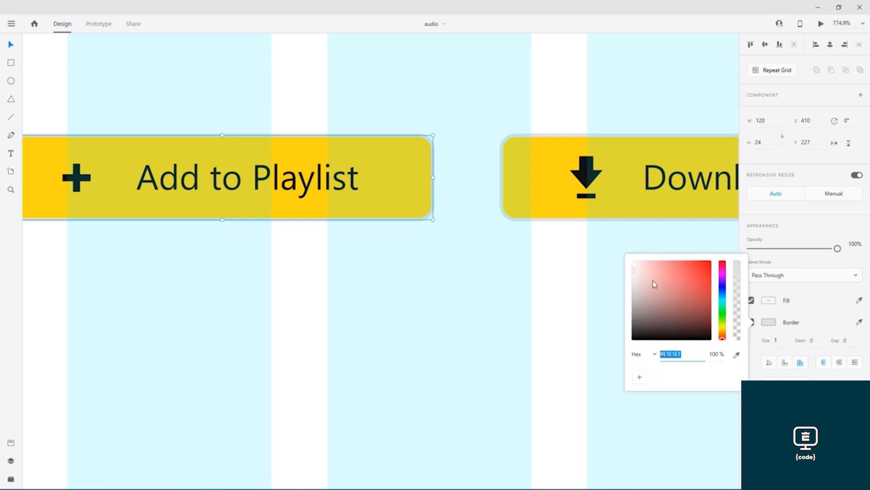
{"action": "left_click", "coordinate": [737, 355]}
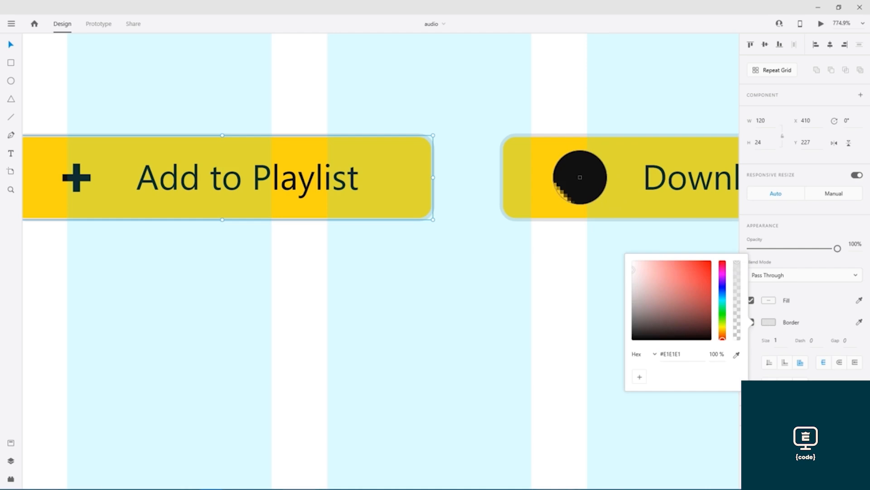
{"action": "left_click", "coordinate": [579, 177]}
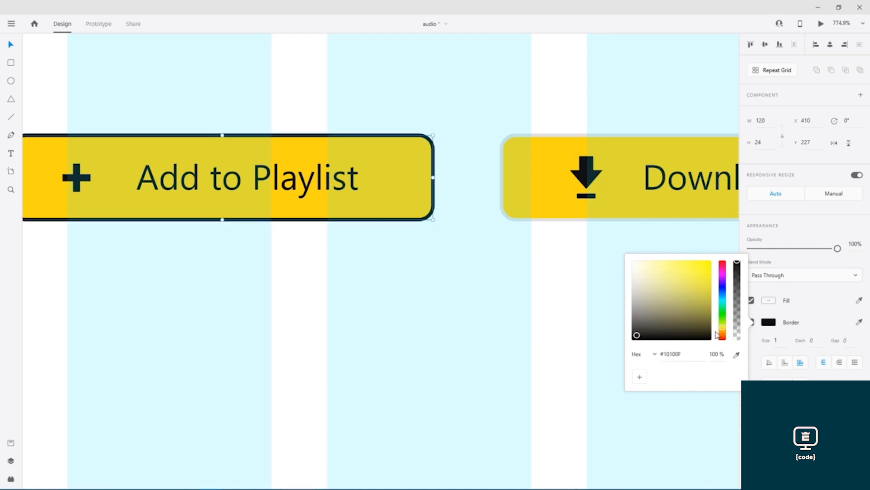
{"action": "mouse_move", "coordinate": [636, 338]}
{"action": "left_mouse_down"}
{"action": "mouse_move", "coordinate": [625, 332]}
{"action": "mouse_move", "coordinate": [622, 308]}
{"action": "mouse_move", "coordinate": [621, 345]}
{"action": "mouse_move", "coordinate": [628, 251]}
{"action": "mouse_move", "coordinate": [624, 328]}
{"action": "mouse_move", "coordinate": [636, 336]}
{"action": "left_mouse_up"}
{"action": "left_click_drag", "start_coordinate": [737, 266], "coordinate": [744, 229]}
{"action": "key", "text": "Escape"}
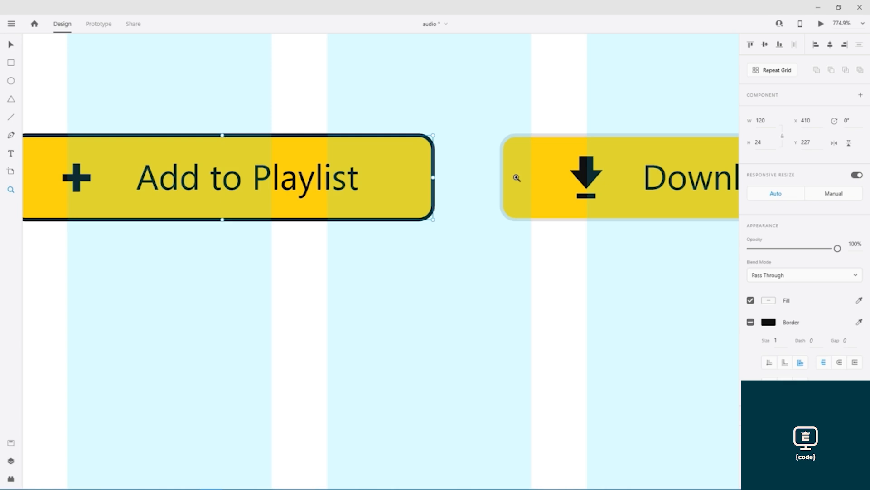
- Give Download All a matching dark border sampled from the Add to Playlist outline
{"action": "key", "text": "v"}
{"action": "left_click", "coordinate": [515, 179]}
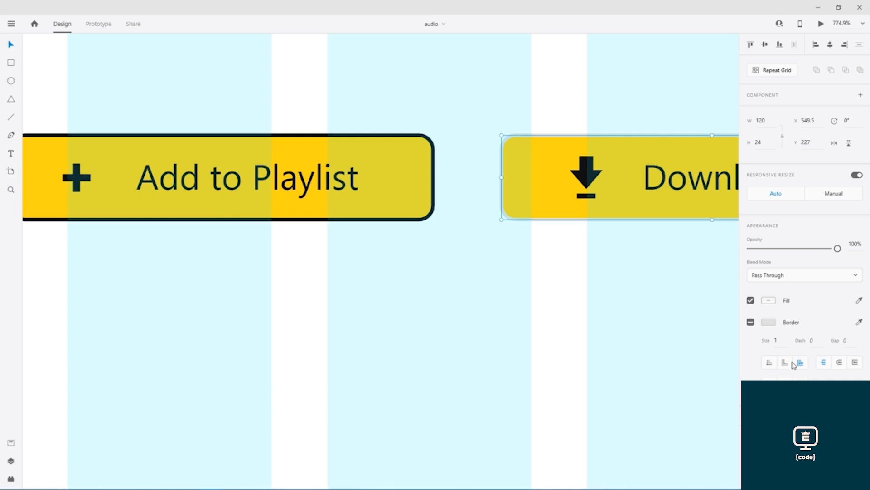
{"action": "left_click", "coordinate": [768, 323]}
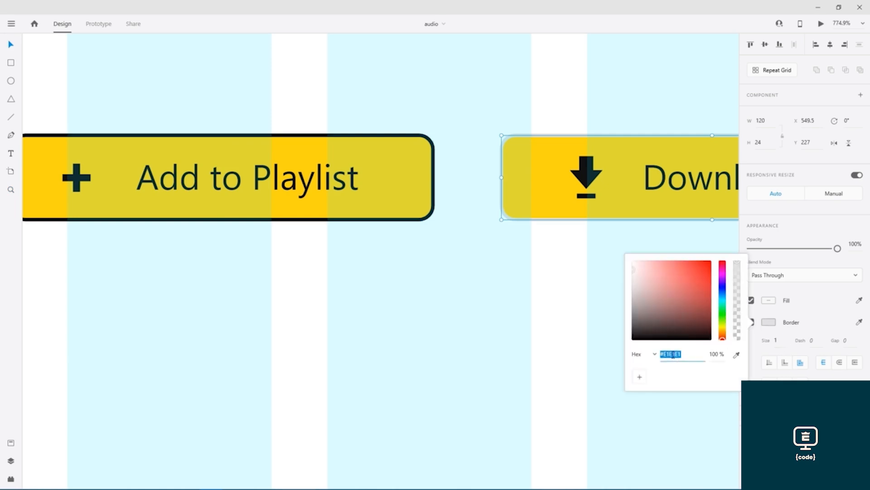
{"action": "left_click", "coordinate": [736, 355]}
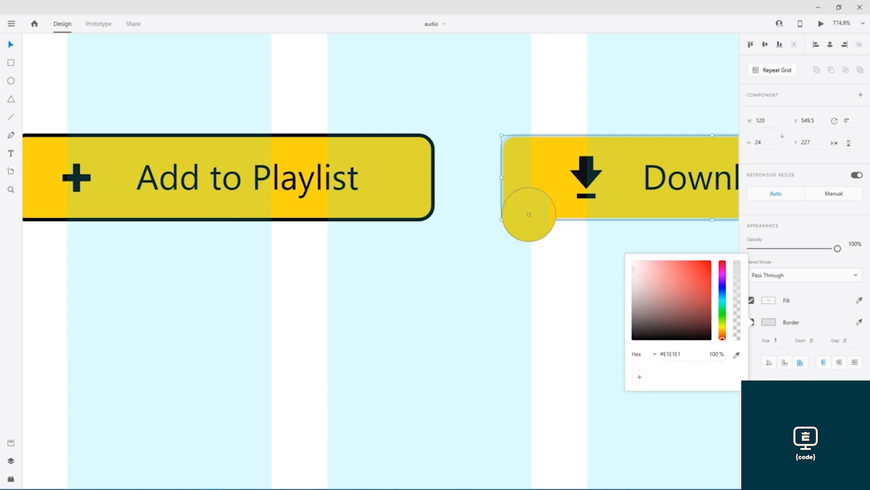
{"action": "left_click", "coordinate": [433, 192]}
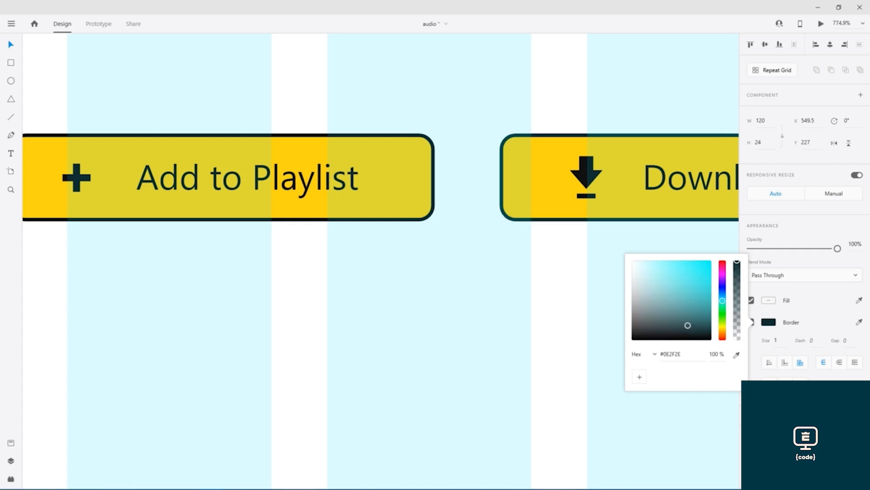
{"action": "left_click", "coordinate": [575, 275]}
{"action": "scroll", "coordinate": [575, 275], "scroll_direction": "down", "scroll_amount": 5}
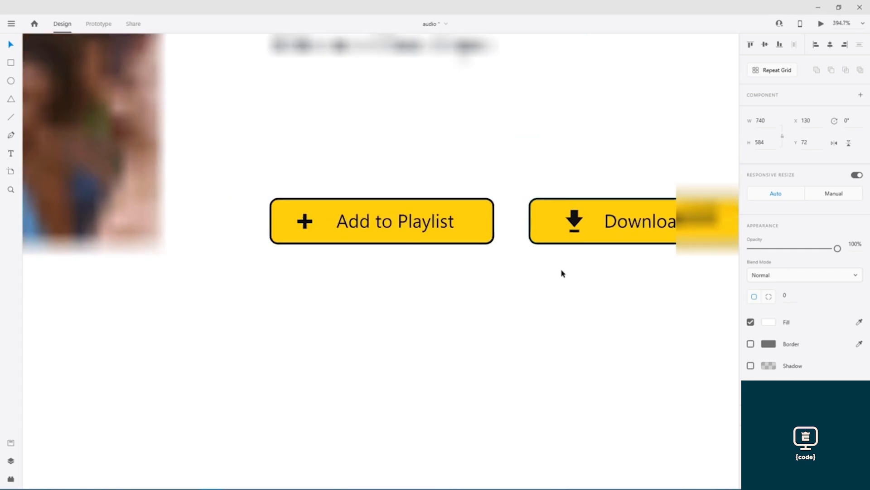
- Save, then select the first track row's divider, title and play button in the original layout
{"action": "scroll", "coordinate": [562, 283], "scroll_direction": "down", "scroll_amount": 2}
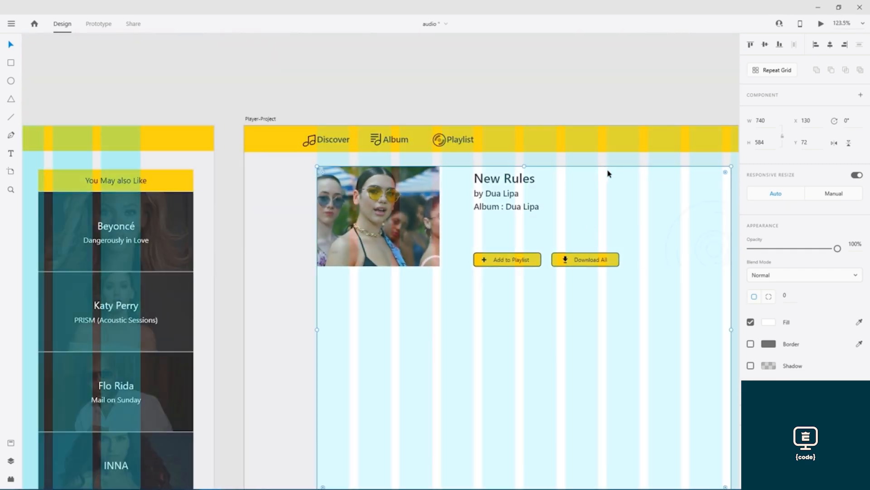
{"action": "left_click_drag", "start_coordinate": [606, 171], "coordinate": [419, 120]}
{"action": "key", "text": "ctrl+s"}
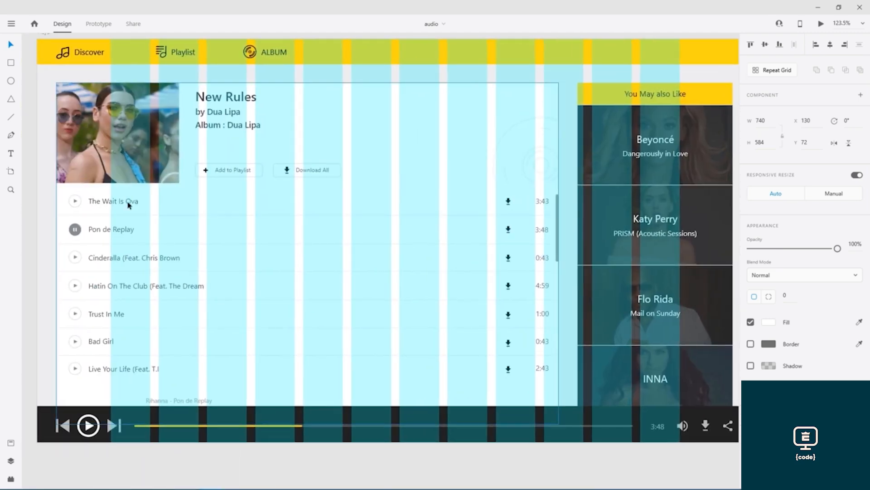
{"action": "left_click", "coordinate": [111, 215]}
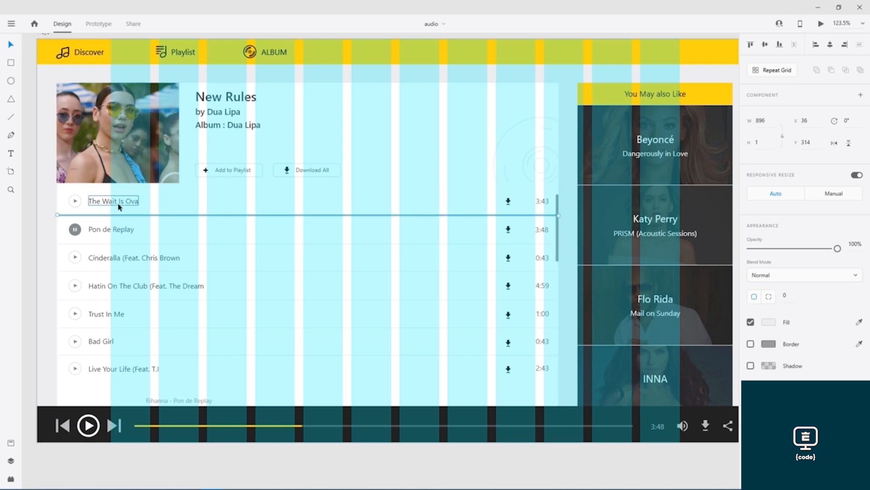
{"action": "left_click", "coordinate": [119, 204], "text": "shift"}
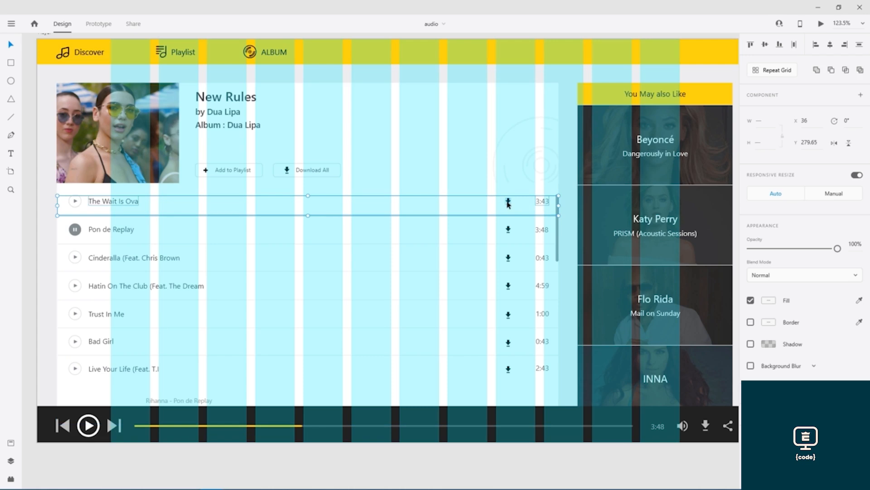
{"action": "left_click", "coordinate": [77, 203]}
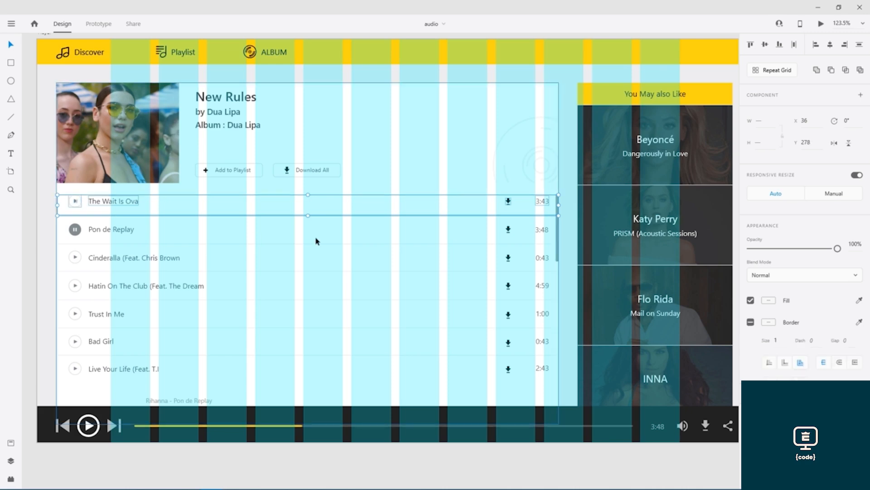
{"action": "scroll", "coordinate": [162, 177], "scroll_direction": "right", "scroll_amount": 10}
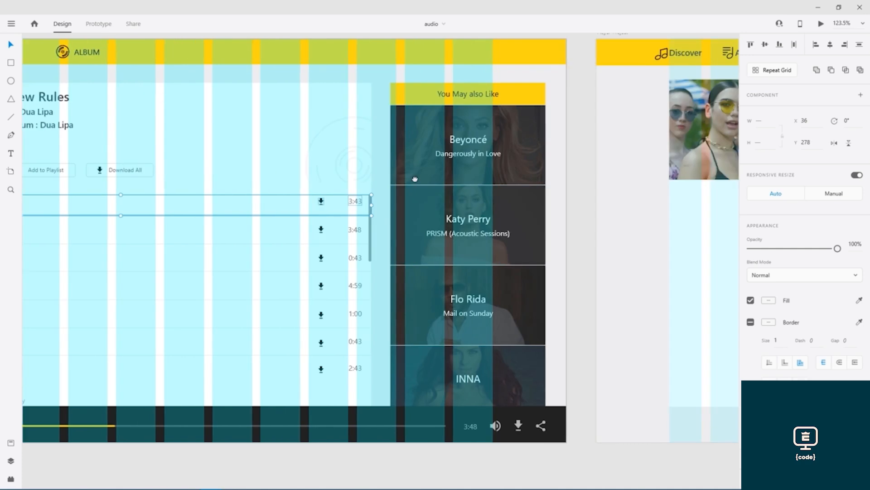
{"action": "scroll", "coordinate": [163, 178], "scroll_direction": "right", "scroll_amount": 4}
- Paste The Wait Is Ova 3:43 row below the buttons, trim it to the content width, and save
{"action": "left_click", "coordinate": [268, 255]}
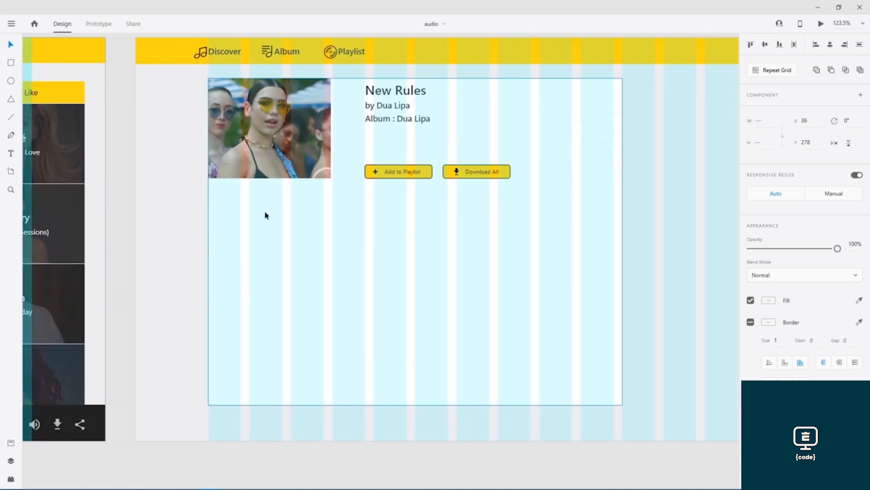
{"action": "key", "text": "ctrl+v"}
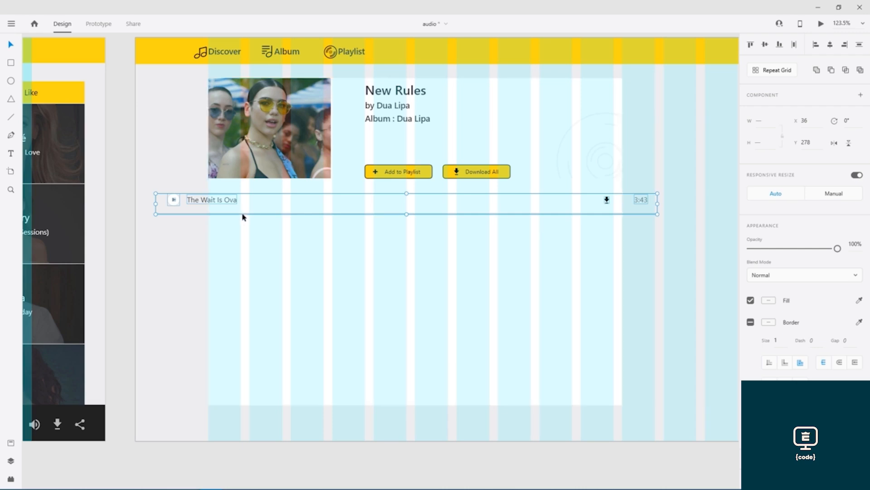
{"action": "left_click_drag", "start_coordinate": [244, 217], "coordinate": [296, 223]}
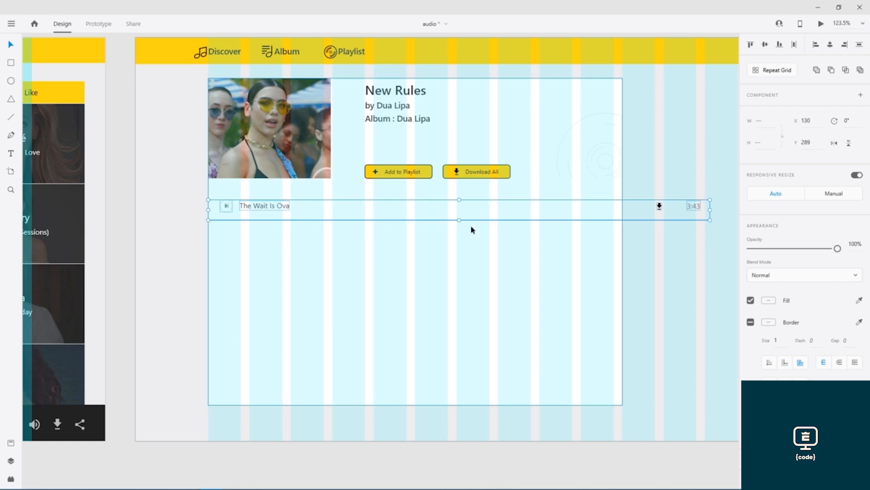
{"action": "left_click_drag", "start_coordinate": [710, 210], "coordinate": [624, 210]}
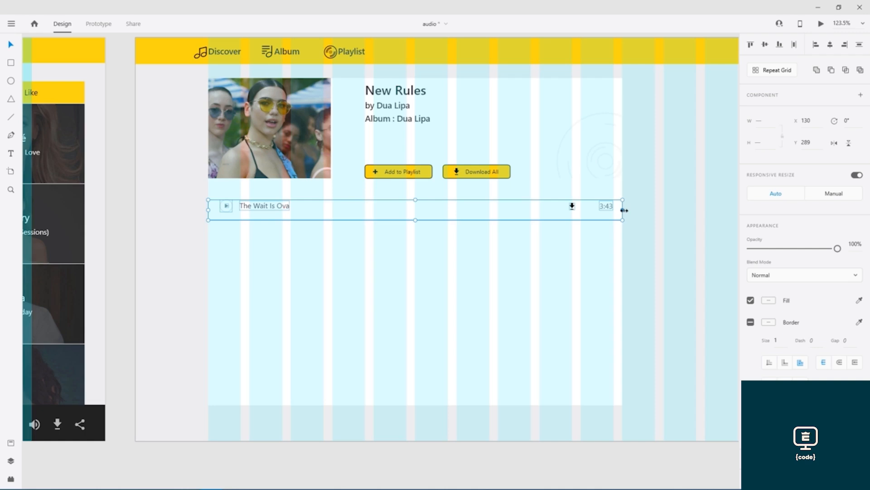
{"action": "left_click", "coordinate": [181, 284]}
{"action": "key", "text": "ctrl+s"}
{"action": "scroll", "coordinate": [170, 92], "scroll_direction": "down", "scroll_amount": 1}
{"action": "scroll", "coordinate": [170, 92], "scroll_direction": "up", "scroll_amount": 3}
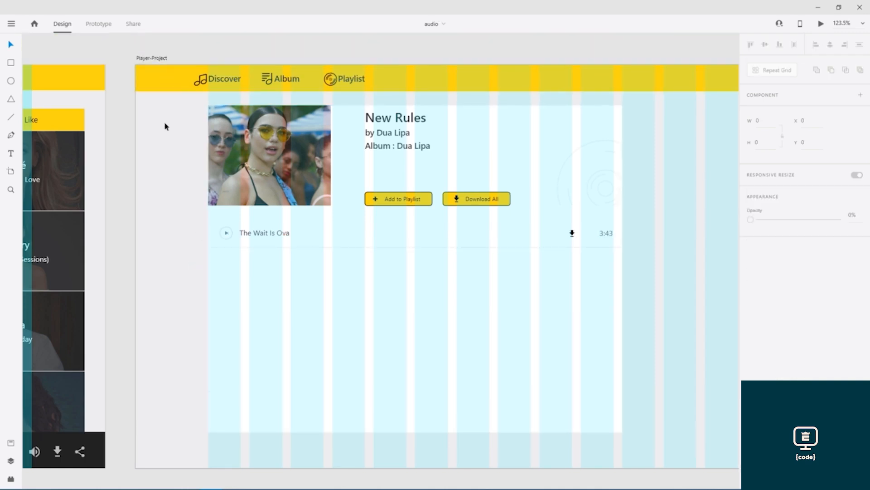
{"action": "scroll", "coordinate": [161, 181], "scroll_direction": "down", "scroll_amount": 2}
{"action": "left_click_drag", "start_coordinate": [161, 181], "coordinate": [476, 203]}
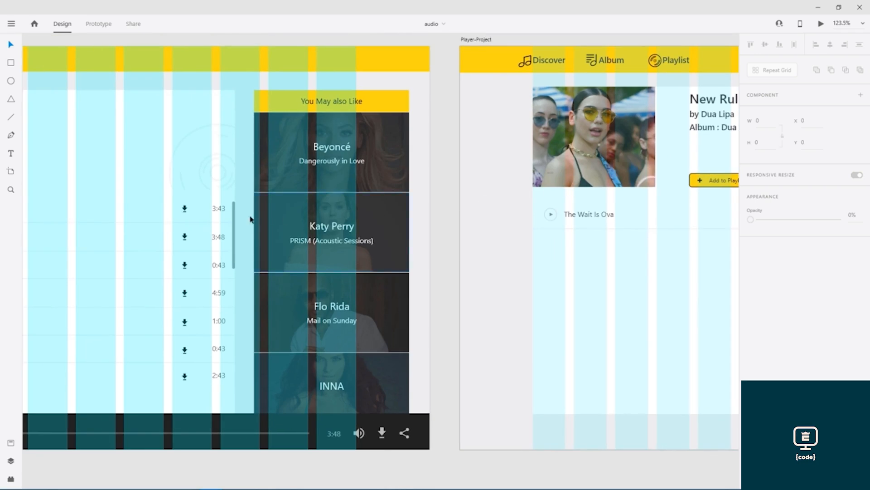
{"action": "left_click", "coordinate": [234, 226]}
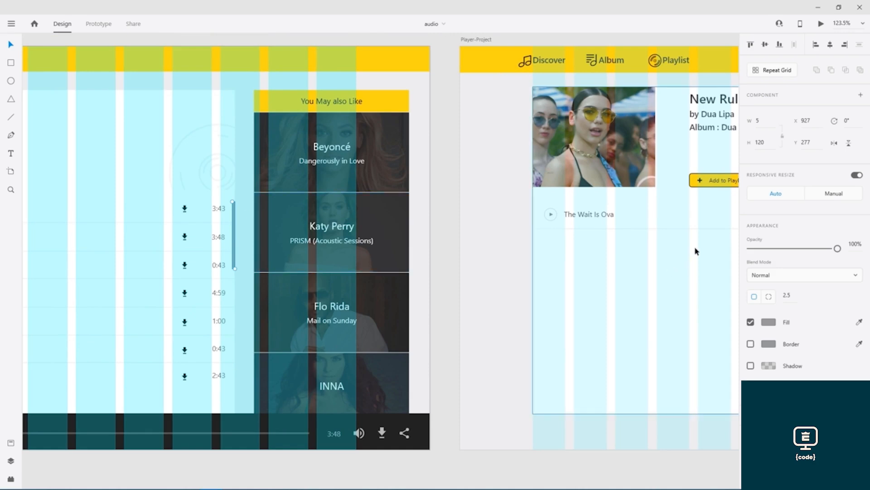
{"action": "left_click_drag", "start_coordinate": [695, 248], "coordinate": [252, 246]}
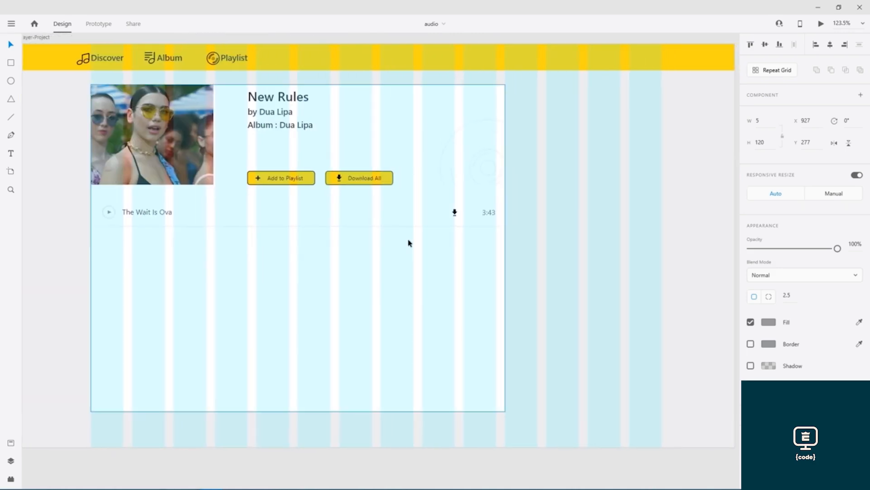
{"action": "left_click", "coordinate": [11, 117]}
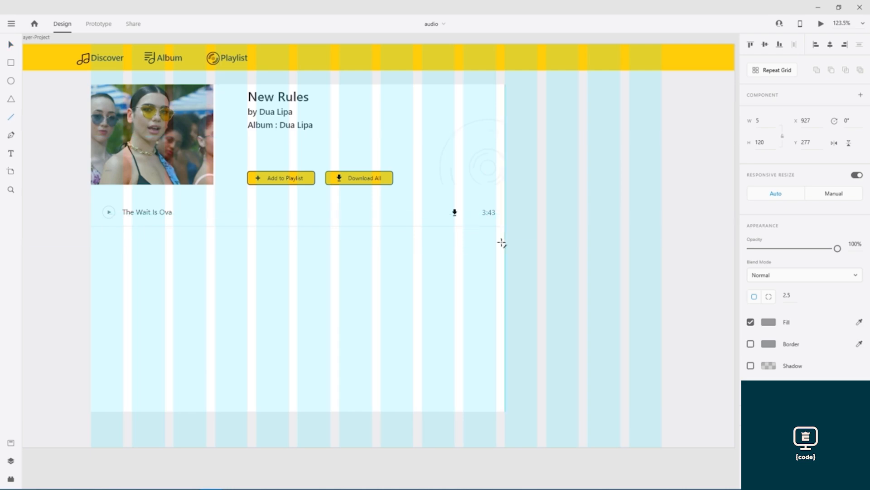
{"action": "scroll", "coordinate": [503, 221], "scroll_direction": "up", "scroll_amount": 5}
{"action": "scroll", "coordinate": [508, 222], "scroll_direction": "up", "scroll_amount": 4}
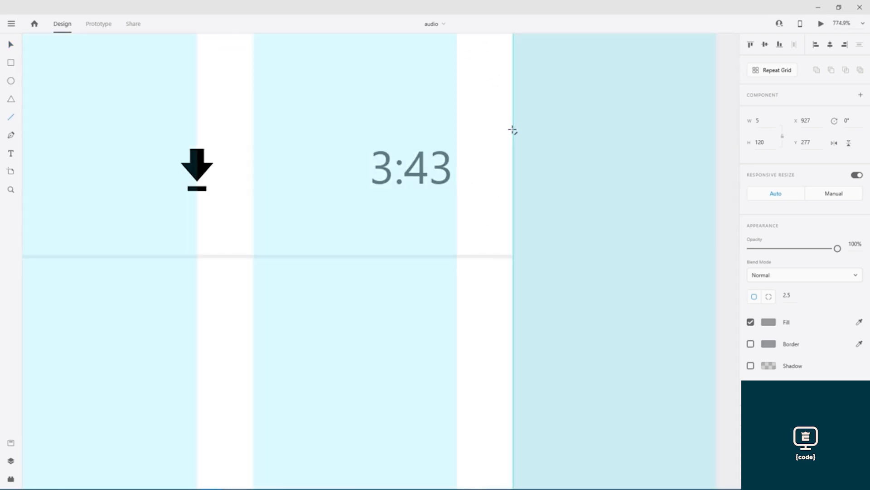
{"action": "left_click_drag", "start_coordinate": [497, 119], "coordinate": [508, 343]}
{"action": "left_click_drag", "start_coordinate": [508, 386], "coordinate": [507, 461]}
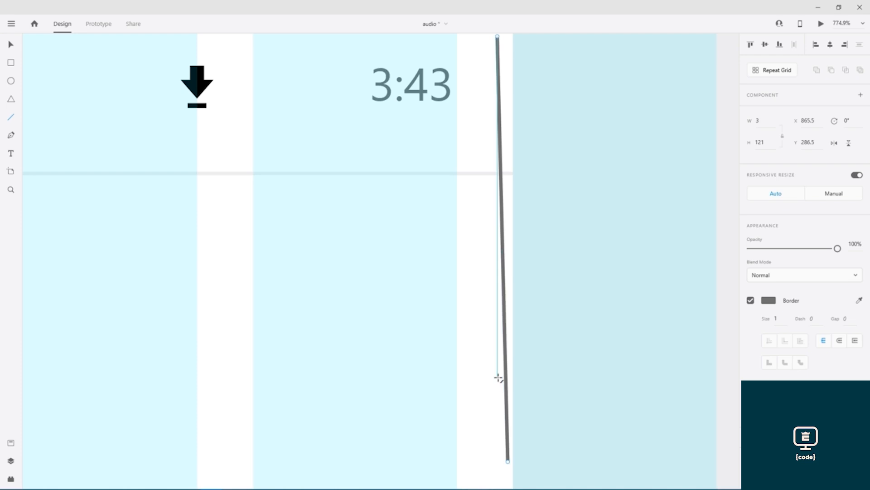
{"action": "key", "text": "Delete"}
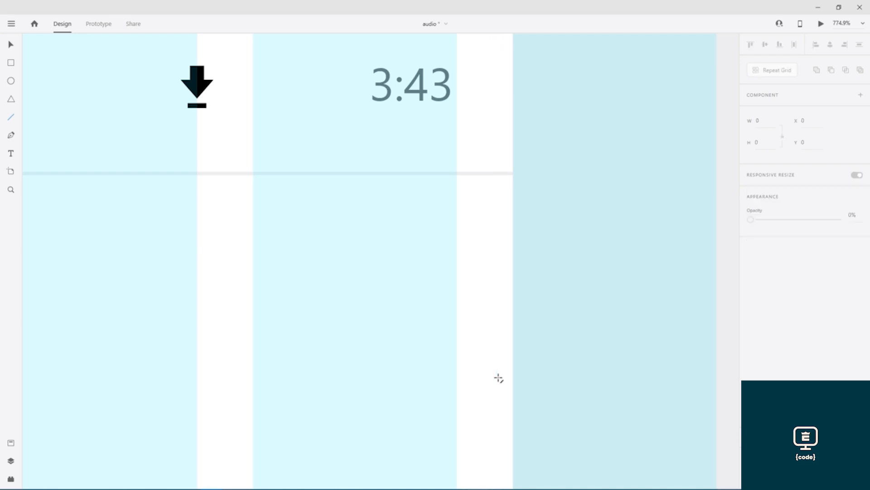
- Draw a tall thin bar at the track list's right edge with corner radius 50
{"action": "left_click", "coordinate": [11, 63]}
{"action": "mouse_move", "coordinate": [501, 53]}
{"action": "left_mouse_down"}
{"action": "mouse_move", "coordinate": [511, 446]}
{"action": "mouse_move", "coordinate": [519, 454]}
{"action": "left_mouse_up"}
{"action": "left_click", "coordinate": [786, 294]}
{"action": "type", "text": "50"}
{"action": "key", "text": "Return"}
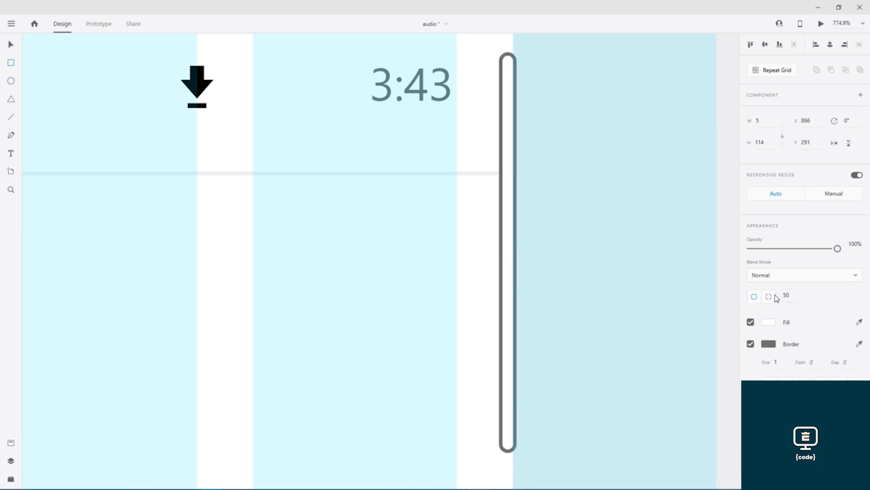
- Fill the bar with grey #707070 sampled from the canvas and nudge it into alignment
{"action": "left_click", "coordinate": [768, 324]}
{"action": "left_click", "coordinate": [736, 361]}
{"action": "left_click", "coordinate": [500, 302]}
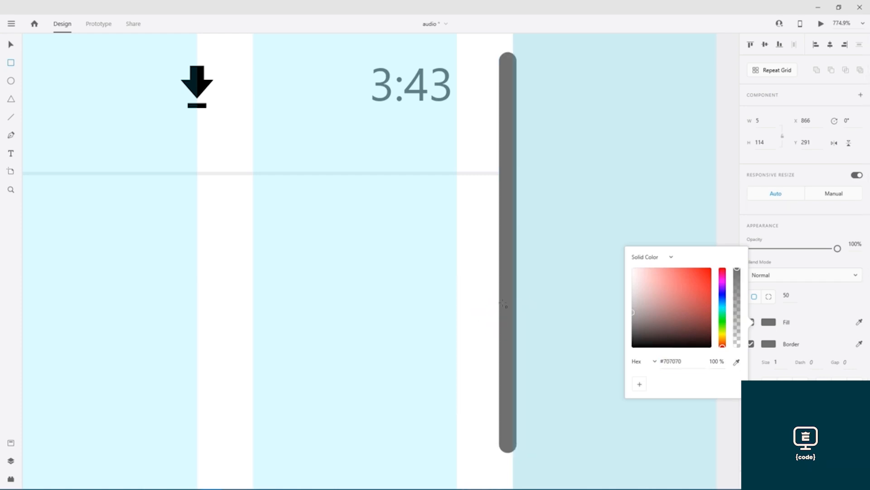
{"action": "key", "text": "Escape"}
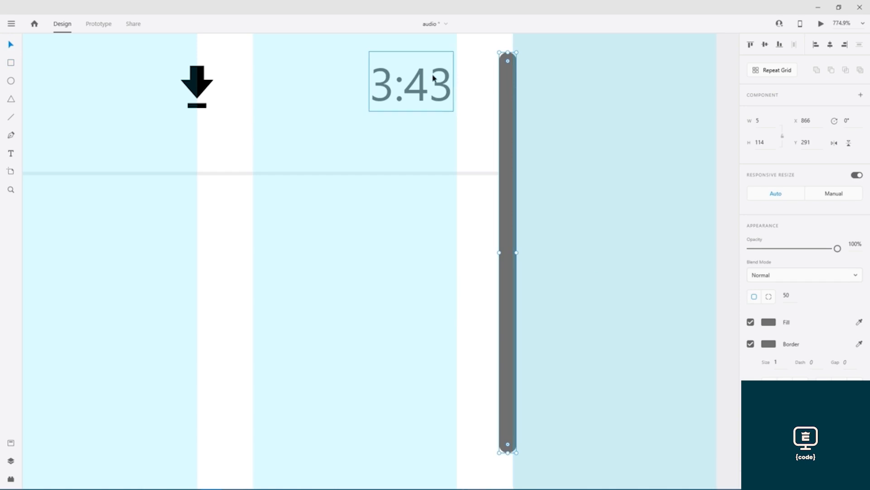
{"action": "left_click_drag", "start_coordinate": [500, 94], "coordinate": [499, 80]}
{"action": "scroll", "coordinate": [499, 85], "scroll_direction": "up", "scroll_amount": 2}
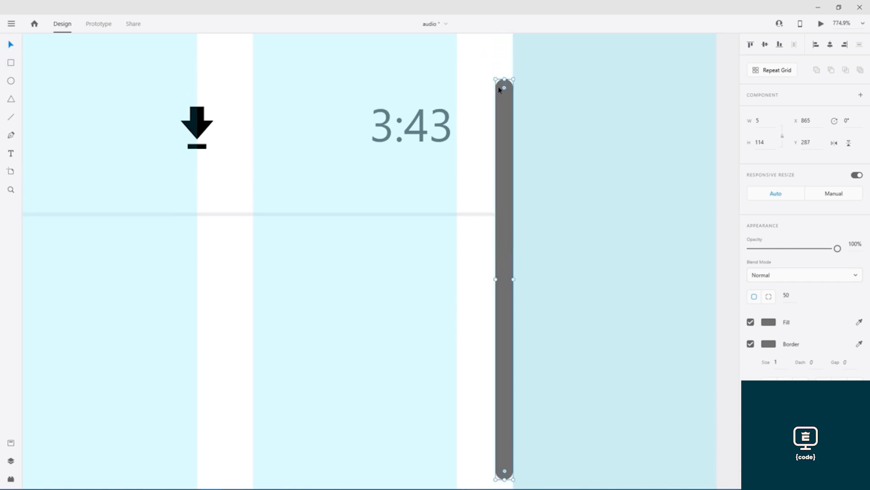
{"action": "scroll", "coordinate": [499, 114], "scroll_direction": "down", "scroll_amount": 3}
{"action": "scroll", "coordinate": [499, 124], "scroll_direction": "down", "scroll_amount": 4}
{"action": "scroll", "coordinate": [401, 180], "scroll_direction": "up", "scroll_amount": 3}
{"action": "left_click_drag", "start_coordinate": [429, 157], "coordinate": [472, 266]}
{"action": "scroll", "coordinate": [484, 252], "scroll_direction": "down", "scroll_amount": 3}
{"action": "scroll", "coordinate": [477, 272], "scroll_direction": "up", "scroll_amount": 2}
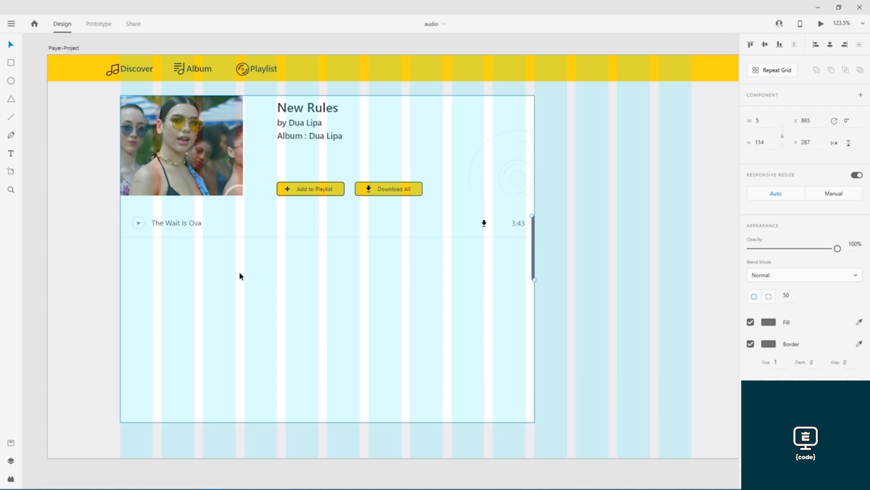
- Try duplicating the selected song row by dragging, then undo it and save
{"action": "left_click", "coordinate": [144, 236]}
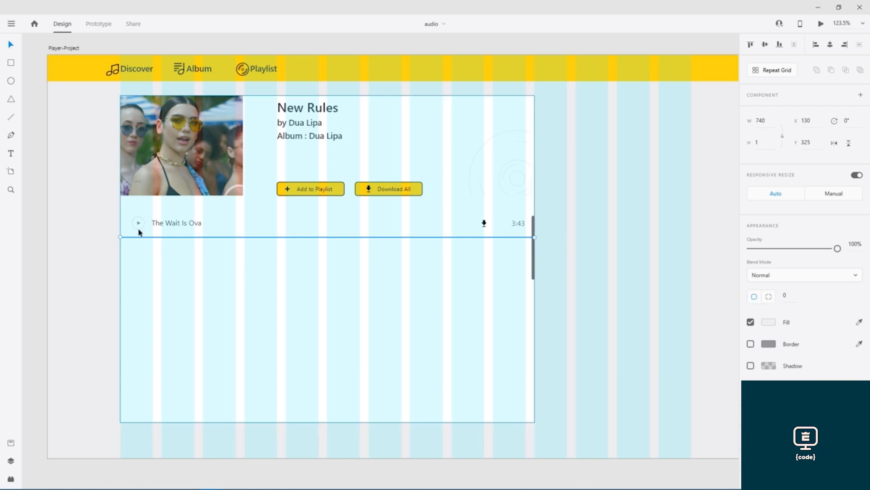
{"action": "left_click", "coordinate": [142, 225], "text": "shift"}
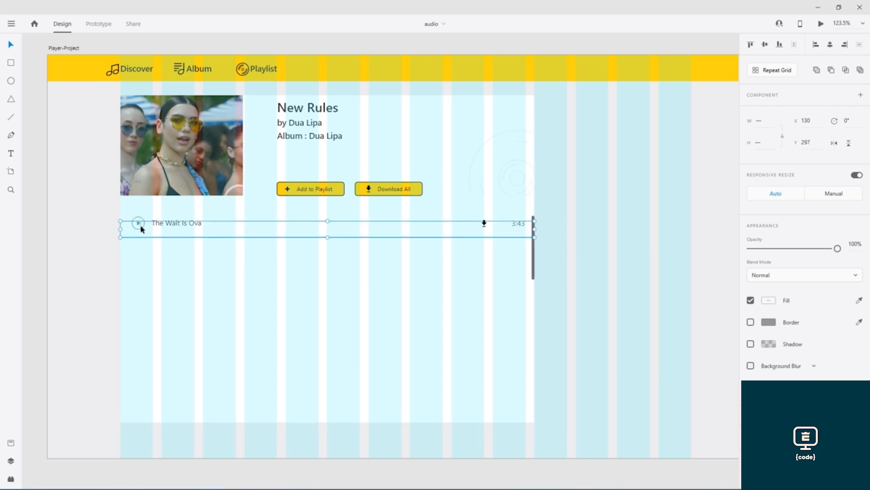
{"action": "left_click", "coordinate": [160, 225], "text": "shift"}
{"action": "left_click", "coordinate": [484, 225], "text": "shift"}
{"action": "left_click", "coordinate": [515, 225], "text": "shift"}
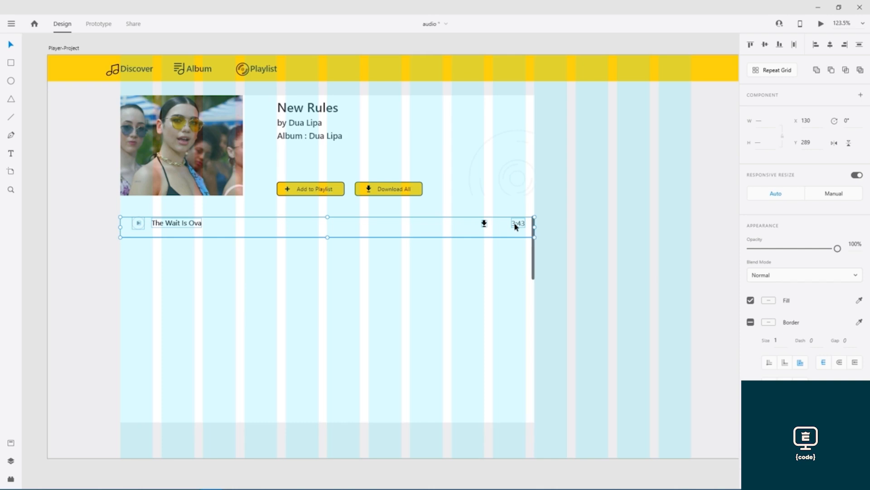
{"action": "left_click_drag", "start_coordinate": [292, 240], "coordinate": [328, 296]}
{"action": "left_click", "coordinate": [329, 237]}
{"action": "key", "text": "ctrl+z"}
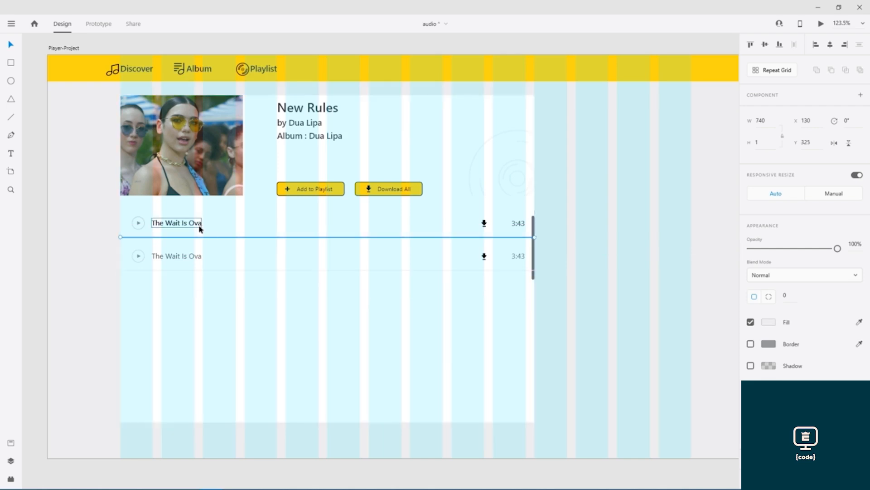
{"action": "key", "text": "ctrl+z"}
{"action": "key", "text": "ctrl+s"}
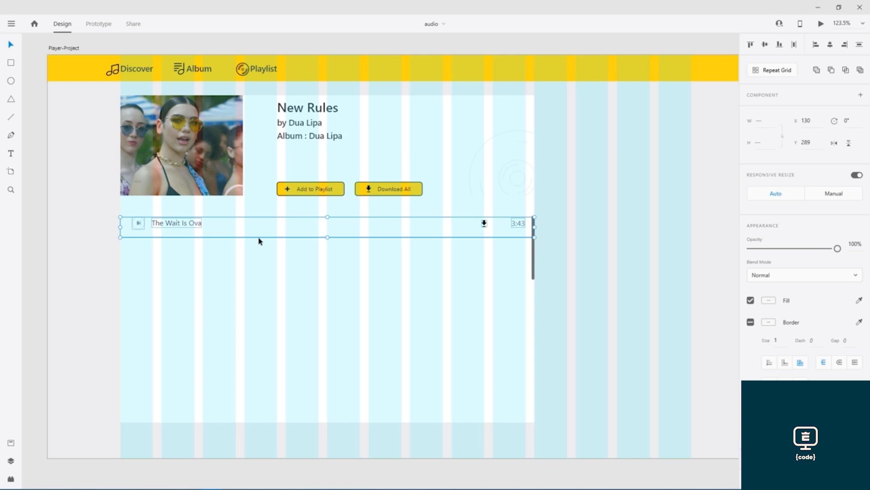
{"action": "key", "text": "ctrl+z"}
- Select the row's play icon, line, title, download icon and 3:43 layers and copy them
{"action": "key", "text": "ctrl+y"}
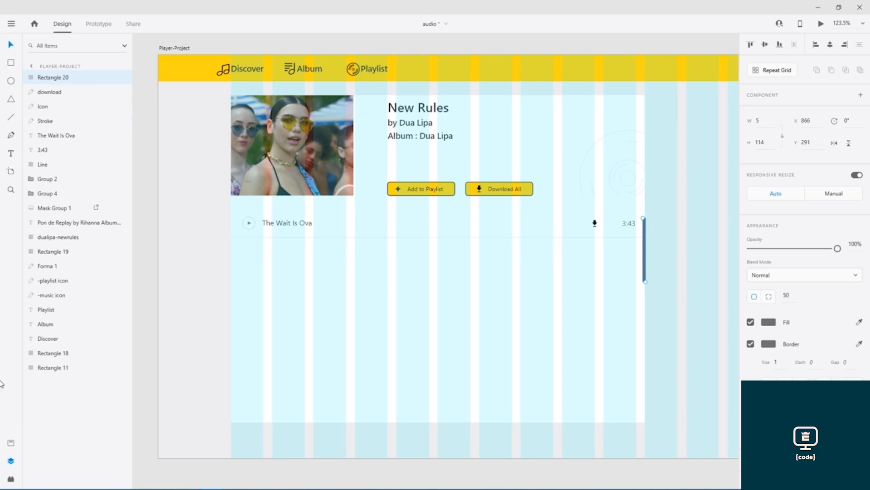
{"action": "left_click_drag", "start_coordinate": [562, 270], "coordinate": [515, 270]}
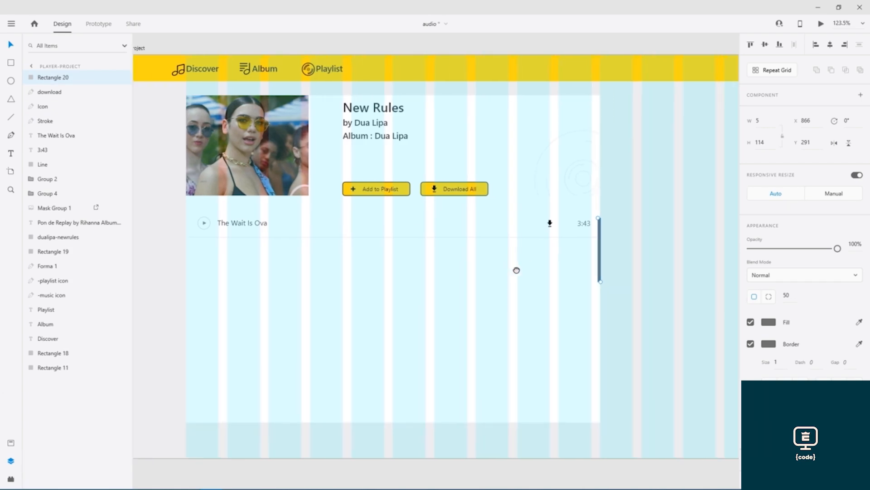
{"action": "left_click", "coordinate": [526, 265]}
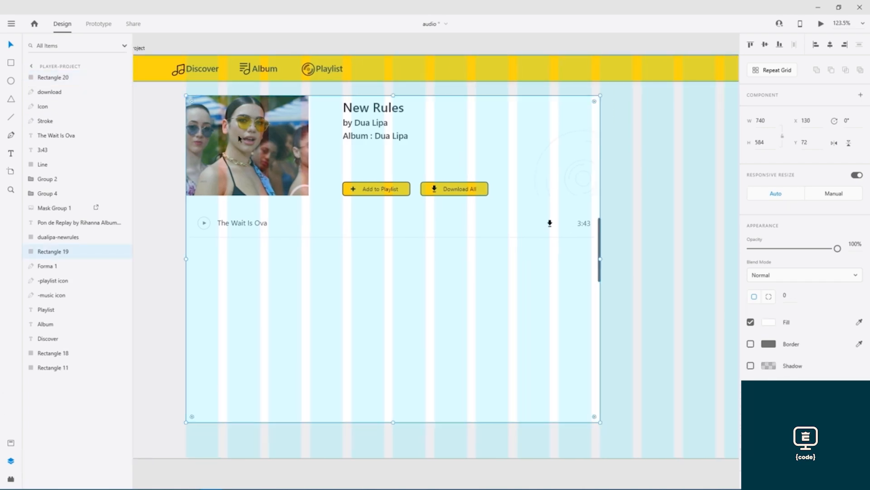
{"action": "left_click", "coordinate": [204, 224]}
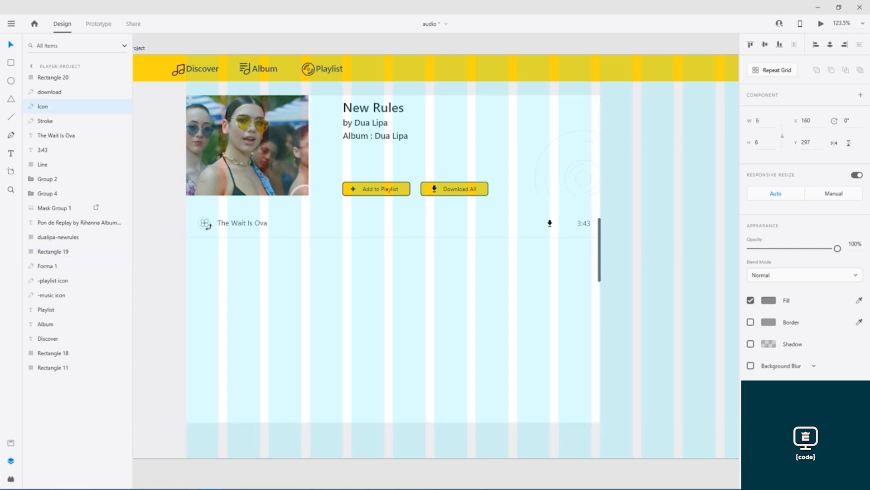
{"action": "left_click", "coordinate": [208, 237], "text": "shift"}
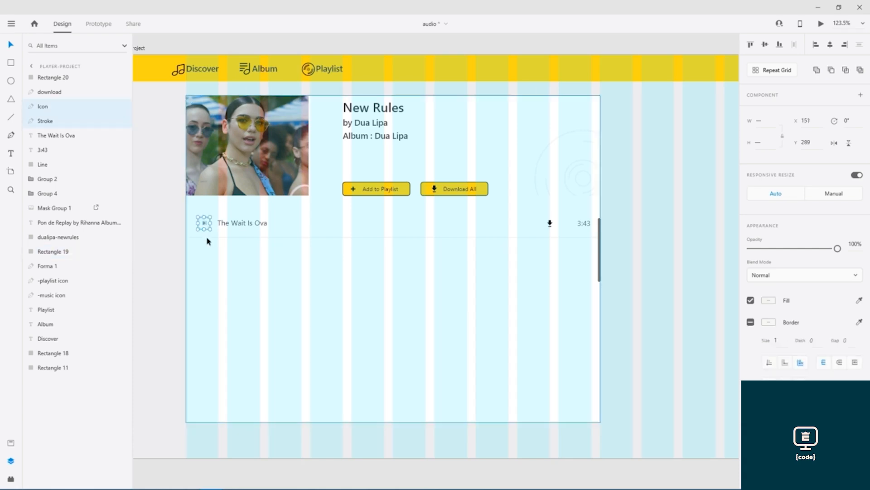
{"action": "left_click", "coordinate": [210, 237], "text": "shift"}
{"action": "left_click", "coordinate": [227, 223], "text": "shift"}
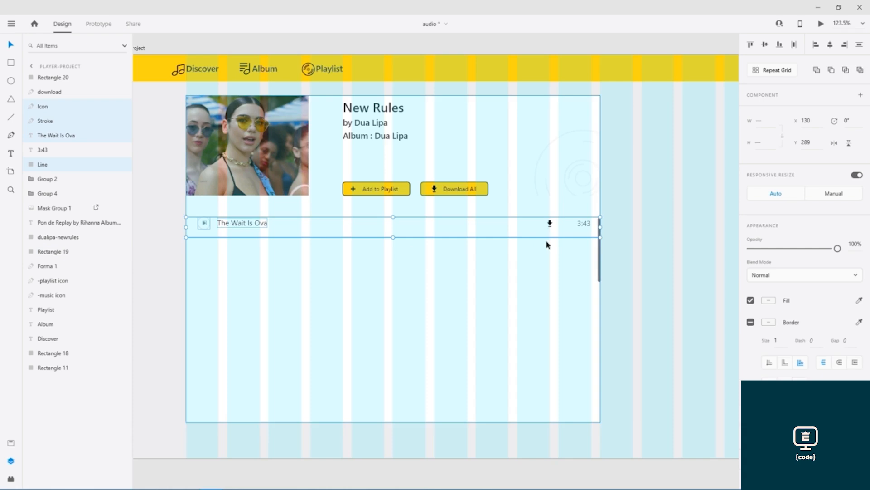
{"action": "left_click", "coordinate": [551, 224], "text": "shift"}
{"action": "left_click", "coordinate": [582, 224], "text": "shift"}
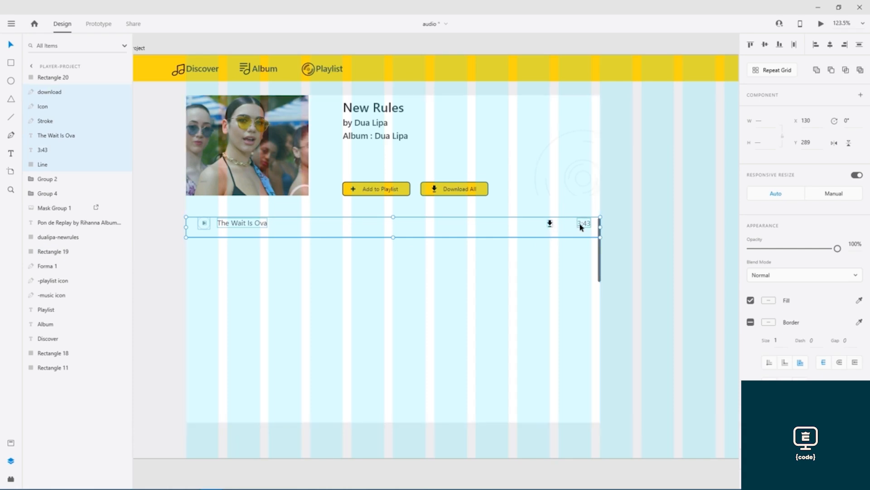
{"action": "key", "text": "ctrl+c"}
- Paste copies of the row into the second through fifth slots beneath the first
{"action": "key", "text": "ctrl+v"}
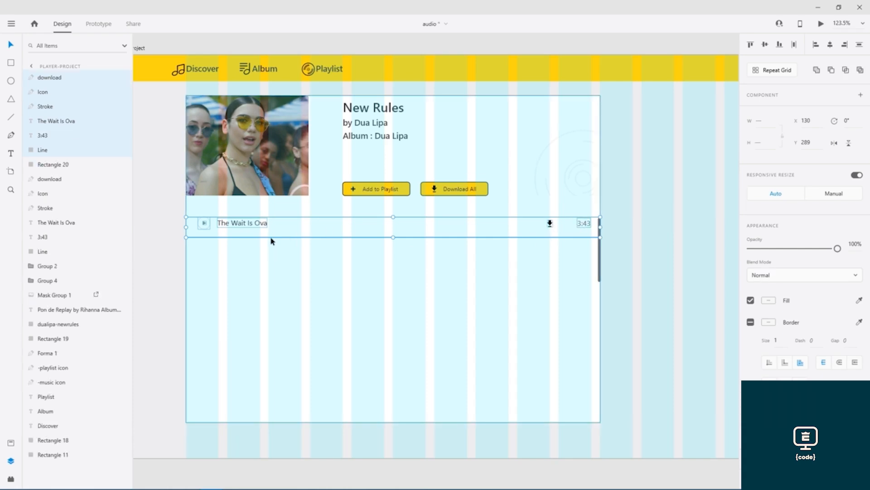
{"action": "left_click_drag", "start_coordinate": [271, 238], "coordinate": [272, 270]}
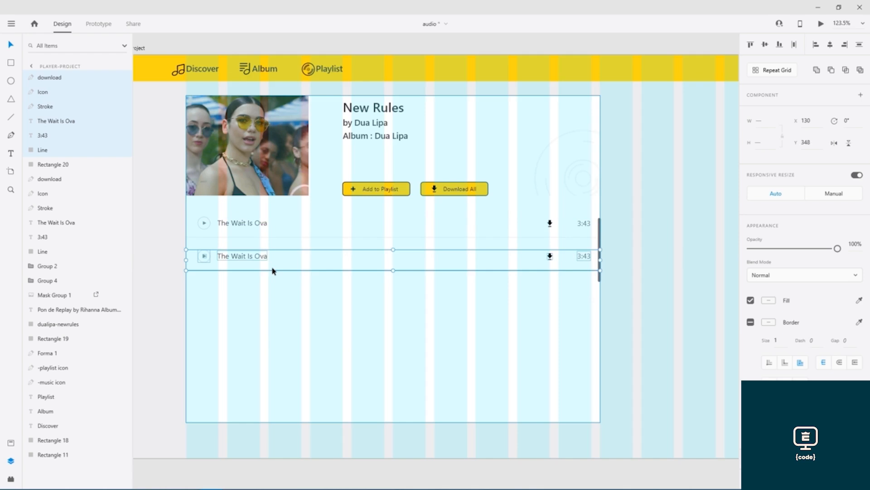
{"action": "key", "text": "ctrl+v"}
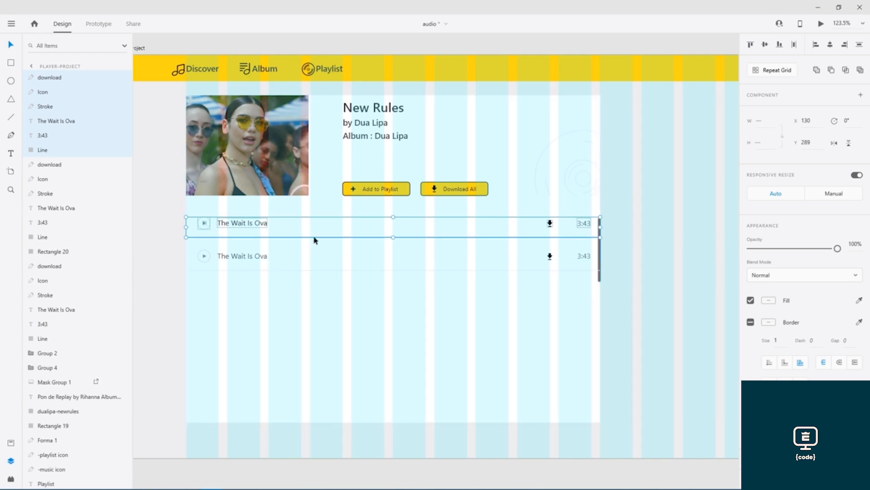
{"action": "left_click_drag", "start_coordinate": [313, 240], "coordinate": [317, 305]}
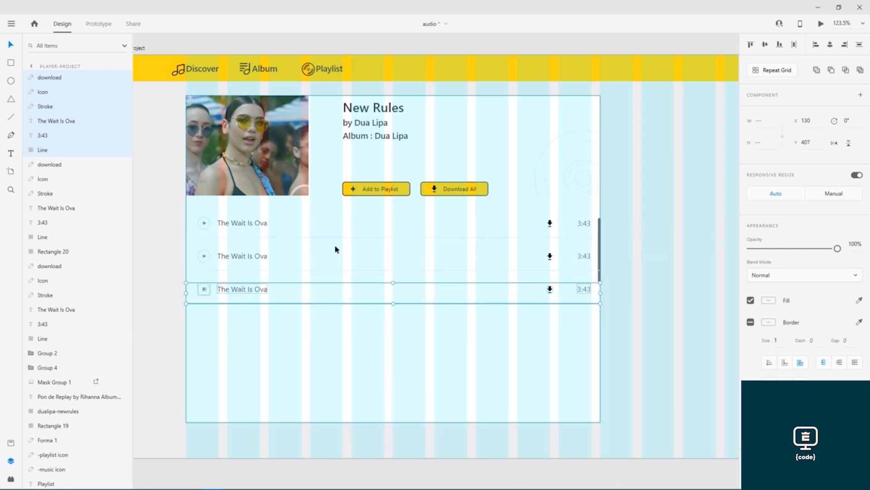
{"action": "key", "text": "ctrl+v"}
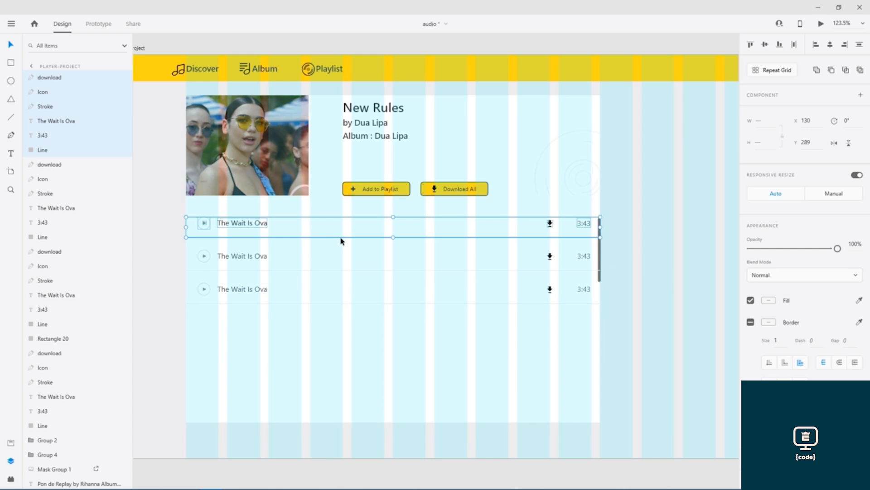
{"action": "left_click_drag", "start_coordinate": [347, 245], "coordinate": [346, 338]}
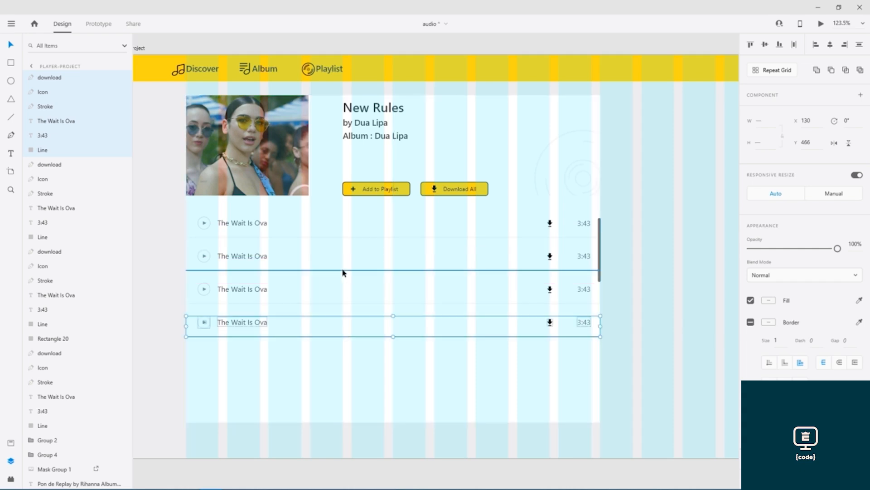
{"action": "left_click", "coordinate": [375, 238]}
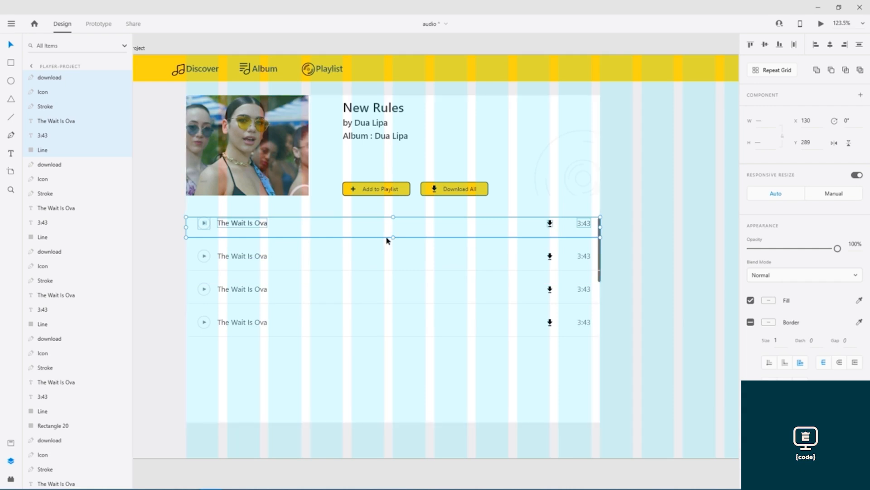
{"action": "left_click_drag", "start_coordinate": [388, 240], "coordinate": [386, 371]}
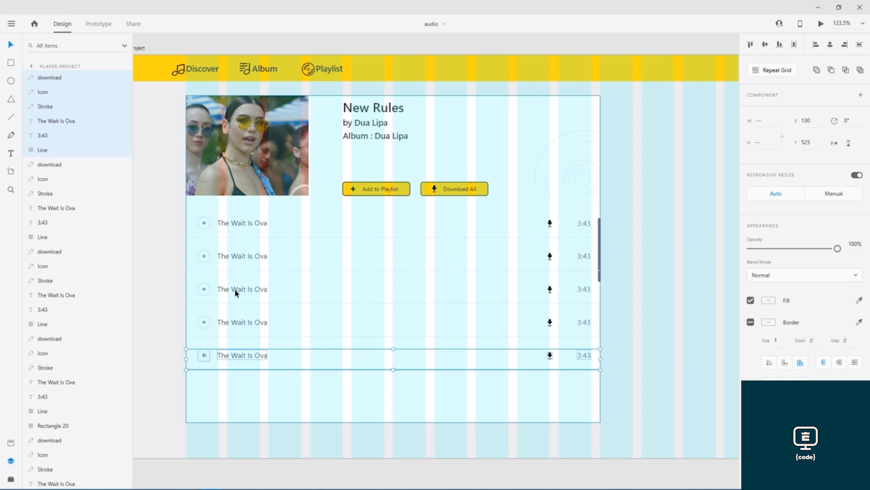
{"action": "left_click", "coordinate": [159, 334]}
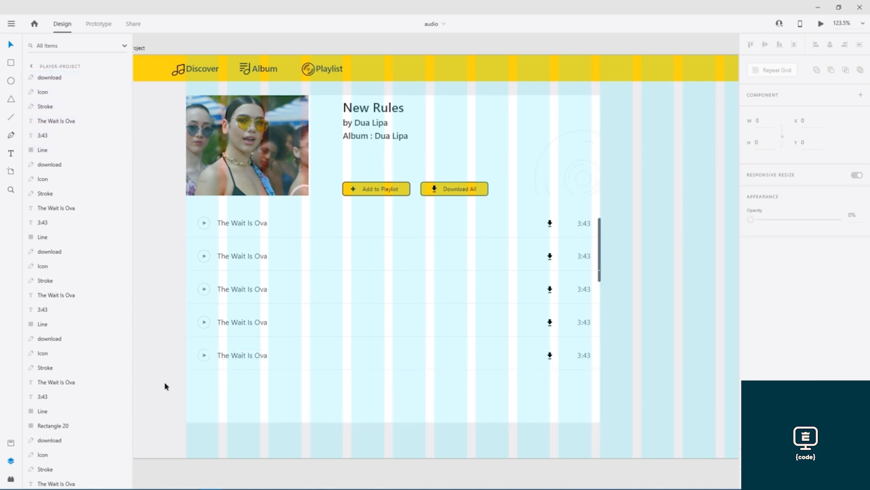
{"action": "left_click", "coordinate": [135, 53]}
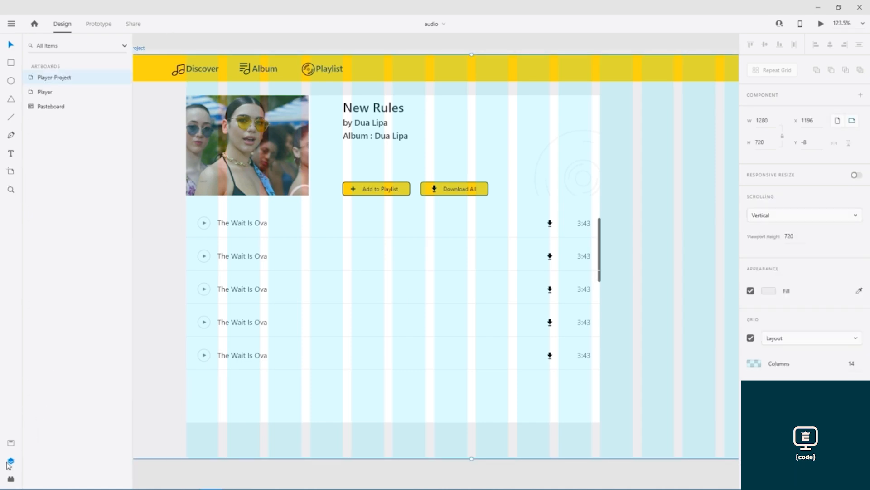
- Hide the Player-Project artboard's layout grid
{"action": "left_click", "coordinate": [11, 460]}
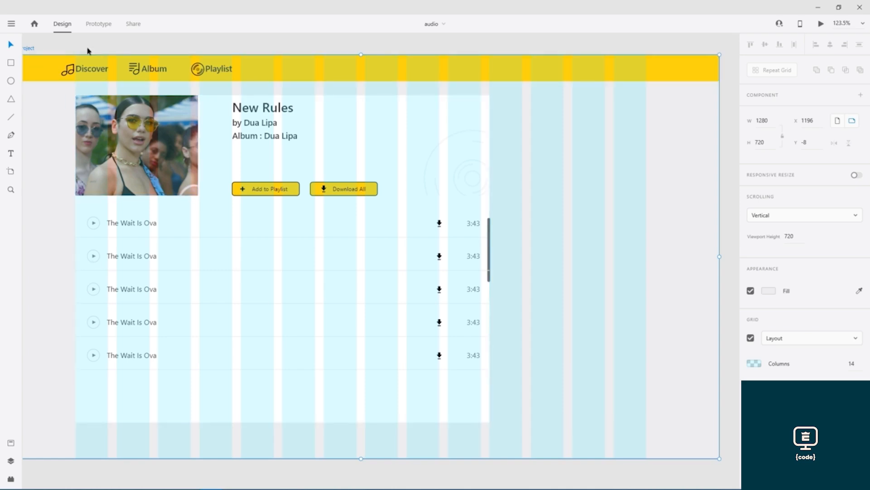
{"action": "left_click_drag", "start_coordinate": [104, 48], "coordinate": [159, 49]}
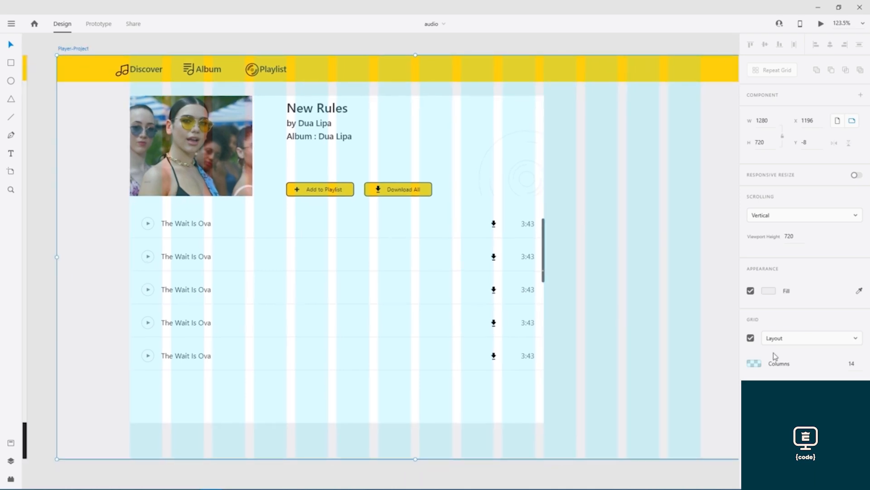
{"action": "left_click", "coordinate": [751, 338]}
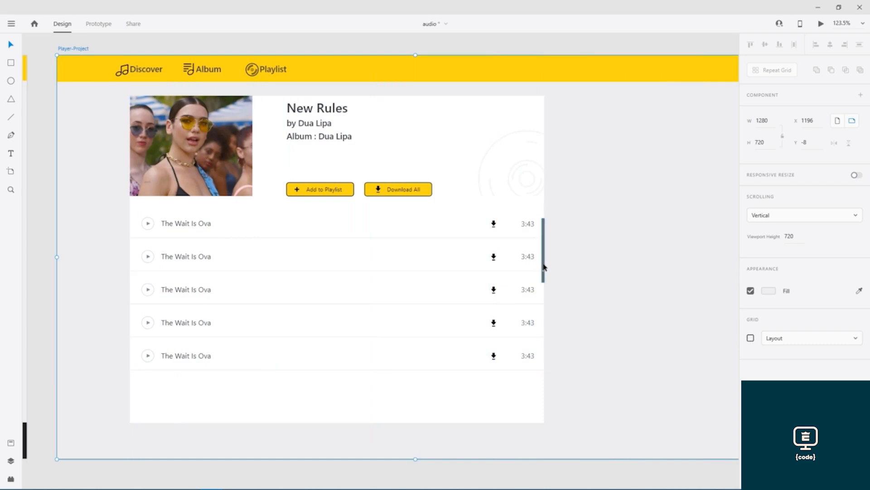
- Bring the grey scrollbar to front, nudge it down to Y 285, and save
{"action": "scroll", "coordinate": [544, 267], "scroll_direction": "up", "scroll_amount": 10}
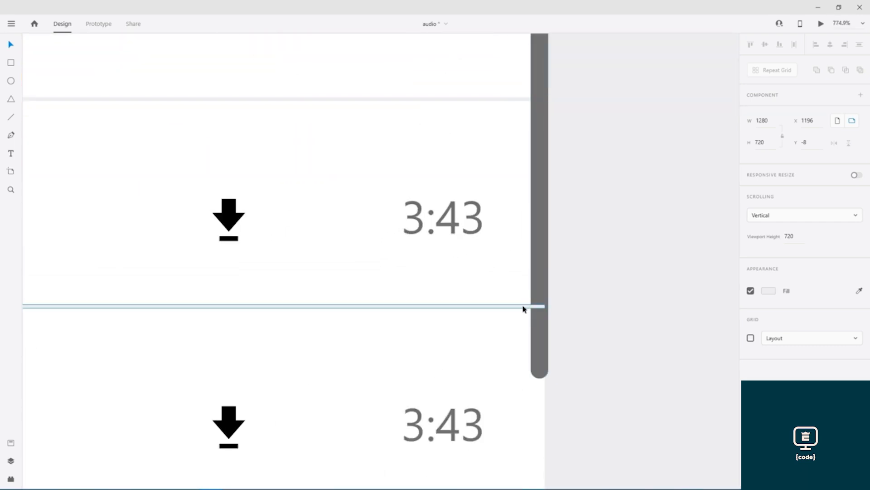
{"action": "left_click", "coordinate": [541, 245]}
{"action": "right_click", "coordinate": [540, 243]}
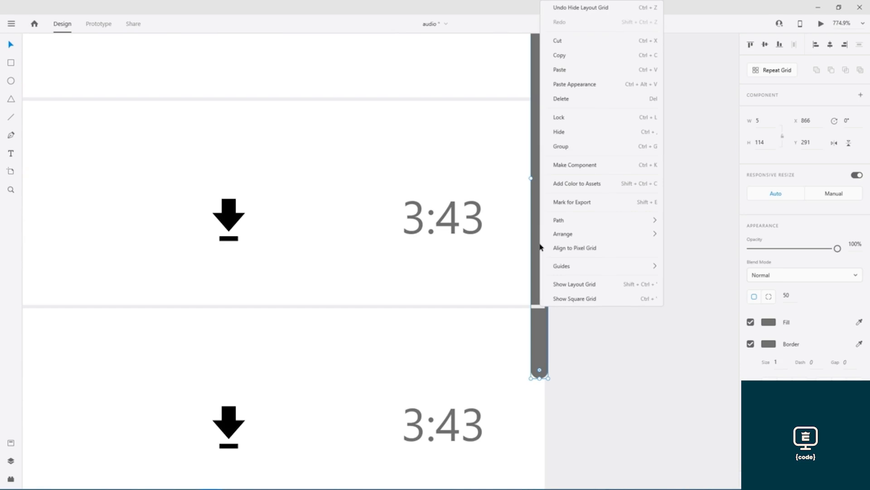
{"action": "mouse_move", "coordinate": [608, 236]}
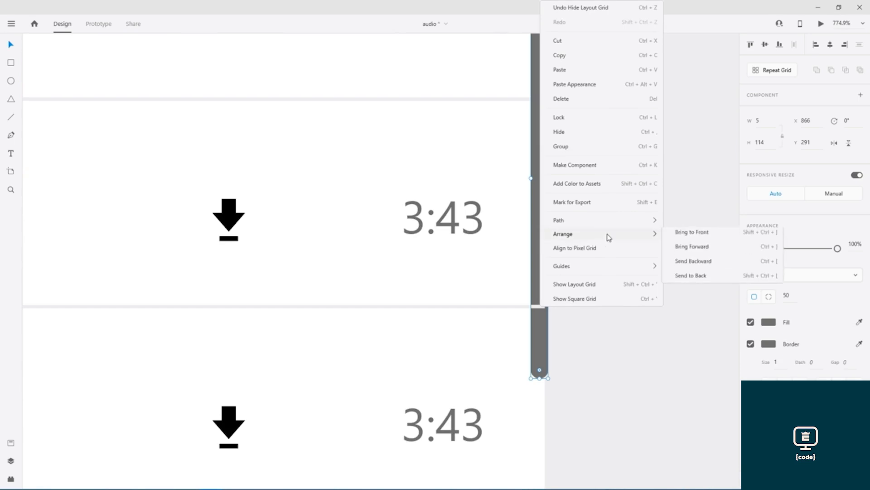
{"action": "left_click", "coordinate": [691, 234]}
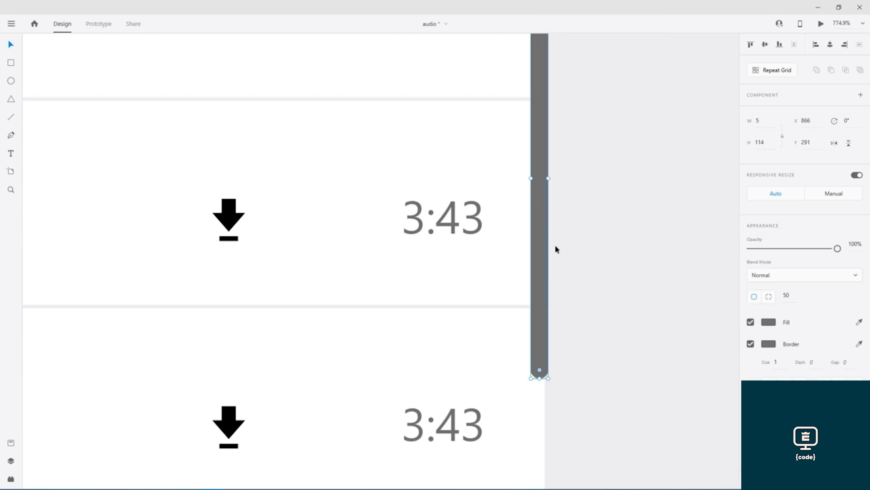
{"action": "scroll", "coordinate": [558, 245], "scroll_direction": "up", "scroll_amount": 4}
{"action": "left_click_drag", "start_coordinate": [543, 214], "coordinate": [540, 193]}
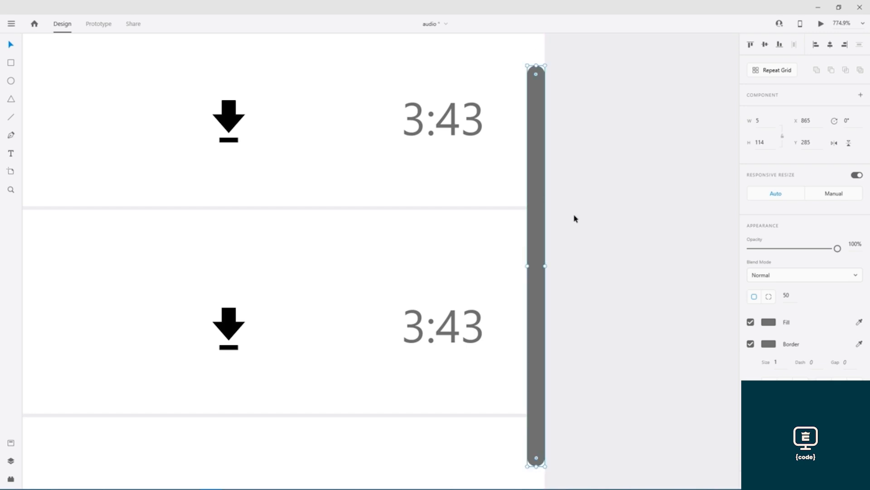
{"action": "scroll", "coordinate": [574, 218], "scroll_direction": "down", "scroll_amount": 9}
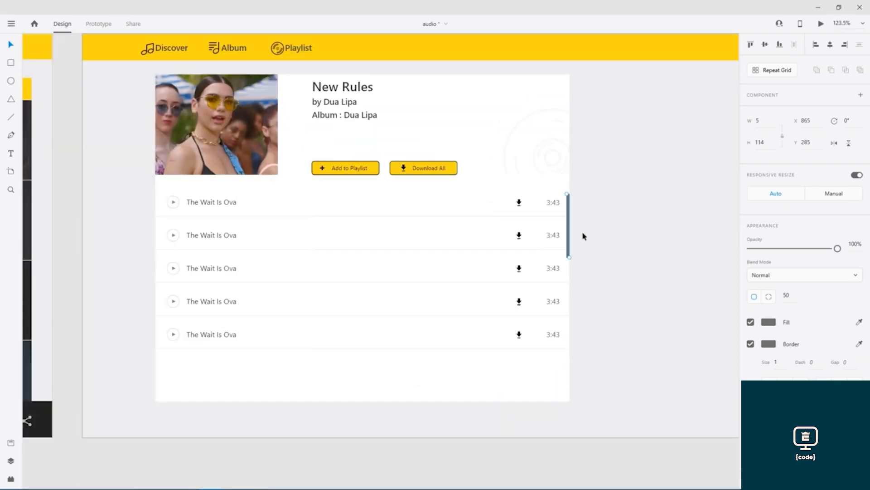
{"action": "left_click", "coordinate": [71, 283]}
{"action": "key", "text": "ctrl+s"}
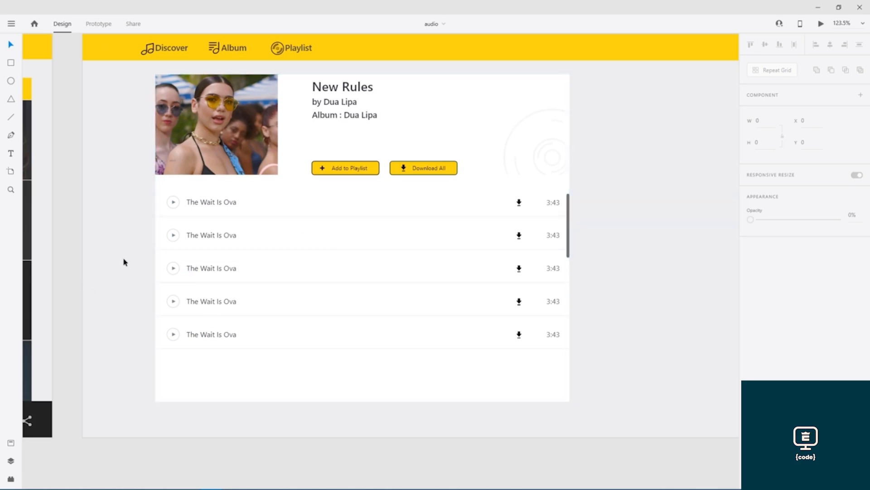
- Select the Live Your Life row's title, play button, download icon and 2:43 on the album artboard
{"action": "left_click_drag", "start_coordinate": [122, 258], "coordinate": [596, 253]}
{"action": "left_click_drag", "start_coordinate": [89, 265], "coordinate": [321, 248]}
{"action": "left_click", "coordinate": [112, 344]}
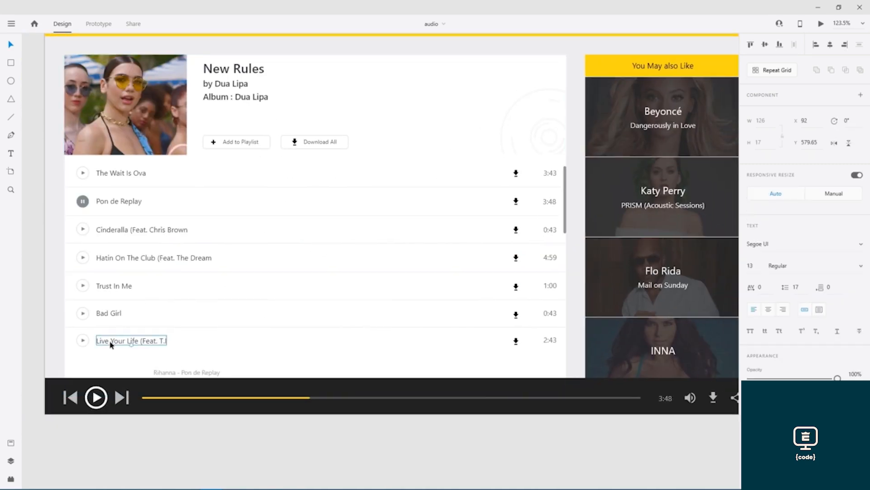
{"action": "left_click", "coordinate": [86, 344], "text": "shift"}
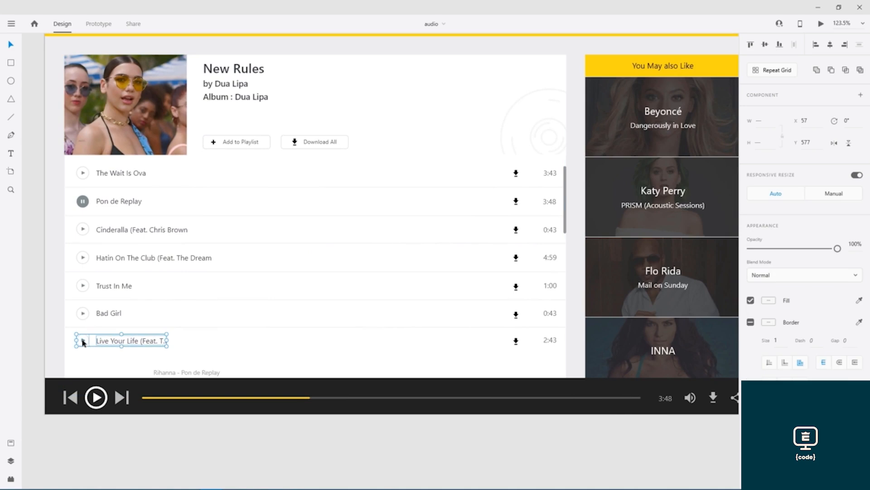
{"action": "left_click", "coordinate": [516, 341]}
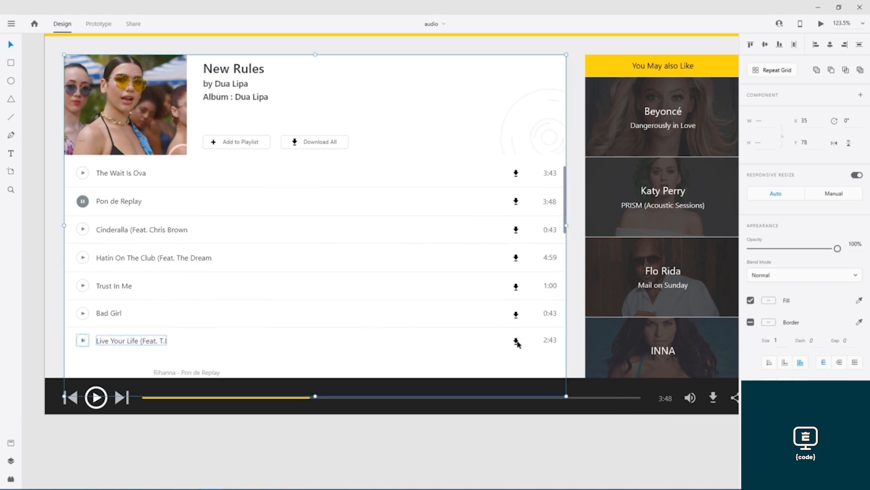
{"action": "left_click", "coordinate": [515, 353], "text": "shift"}
{"action": "left_click", "coordinate": [516, 342], "text": "shift"}
{"action": "left_click", "coordinate": [547, 343], "text": "shift"}
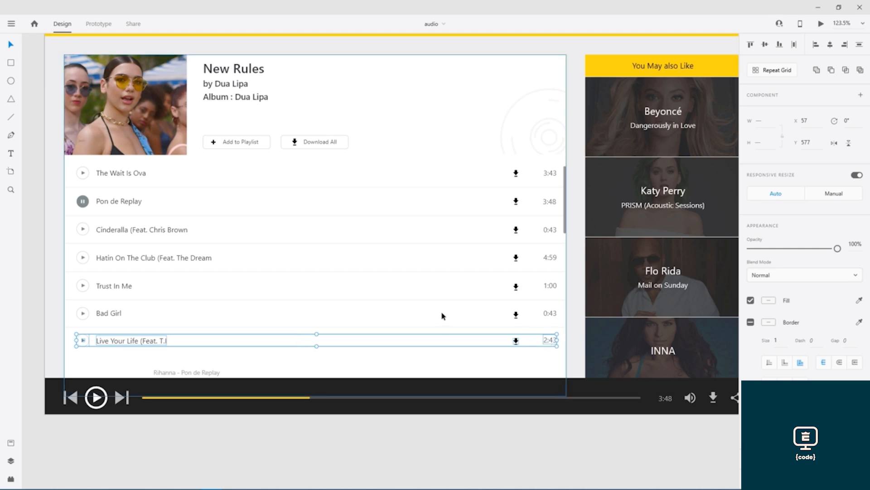
- Paste the row into the track-list card, align and shorten it under the others, and save
{"action": "left_click_drag", "start_coordinate": [670, 227], "coordinate": [80, 249]}
{"action": "left_click", "coordinate": [448, 368]}
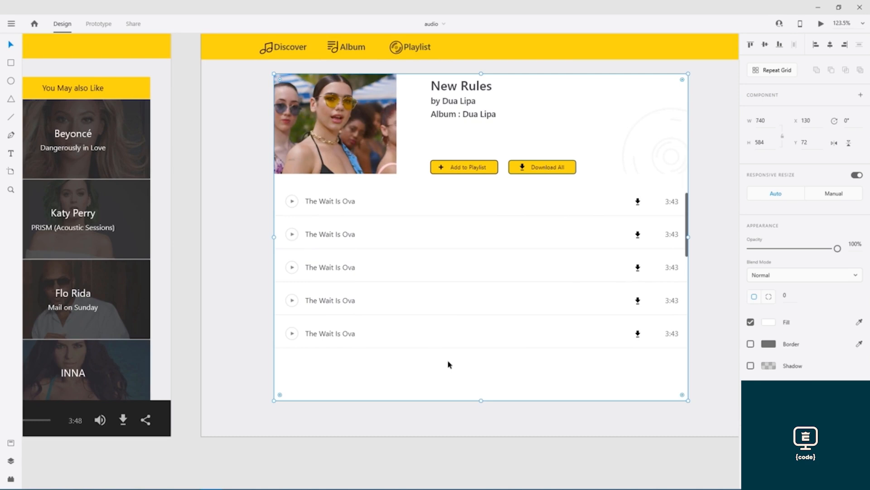
{"action": "key", "text": "ctrl+v"}
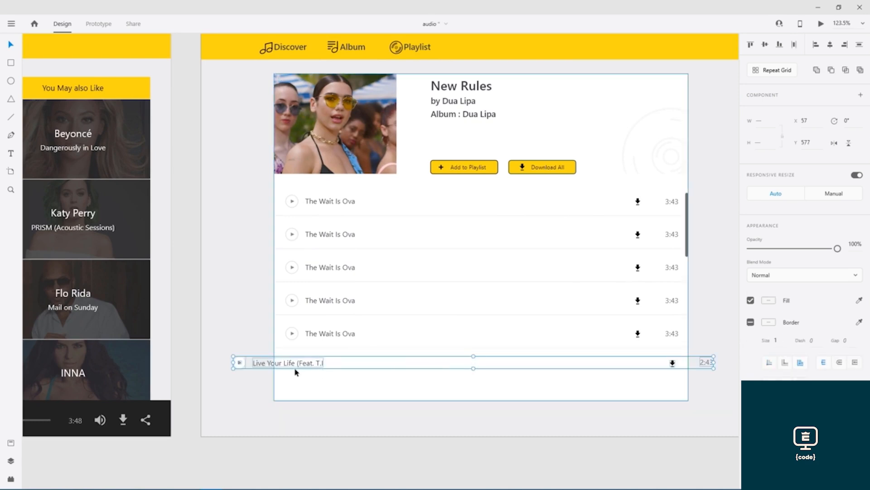
{"action": "left_click_drag", "start_coordinate": [242, 367], "coordinate": [294, 373]}
{"action": "scroll", "coordinate": [578, 402], "scroll_direction": "right", "scroll_amount": 3}
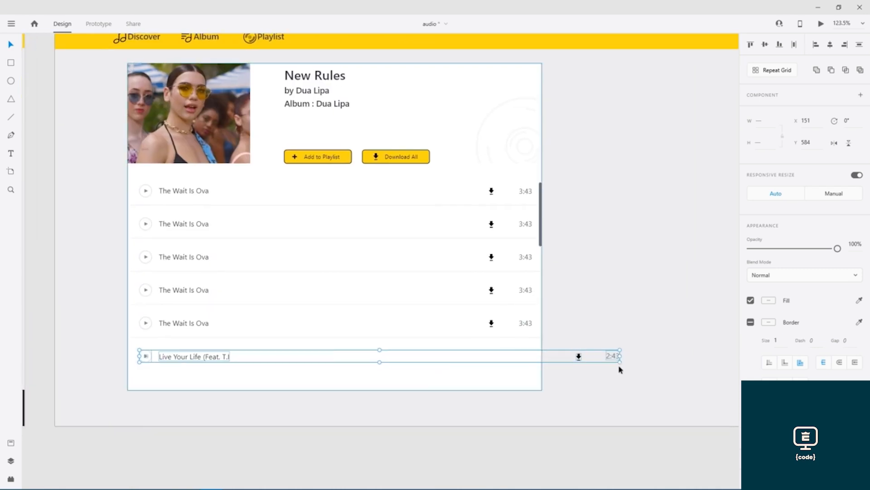
{"action": "left_click_drag", "start_coordinate": [619, 356], "coordinate": [532, 354]}
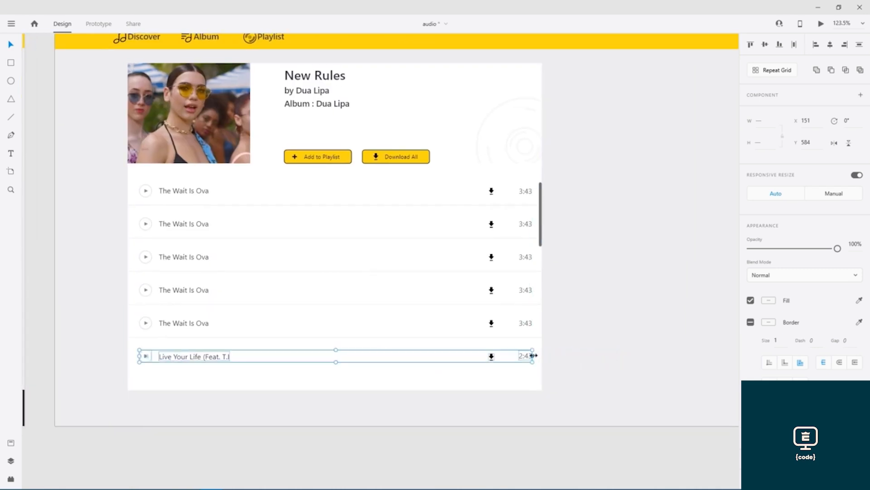
{"action": "left_click", "coordinate": [460, 411]}
{"action": "key", "text": "ctrl+s"}
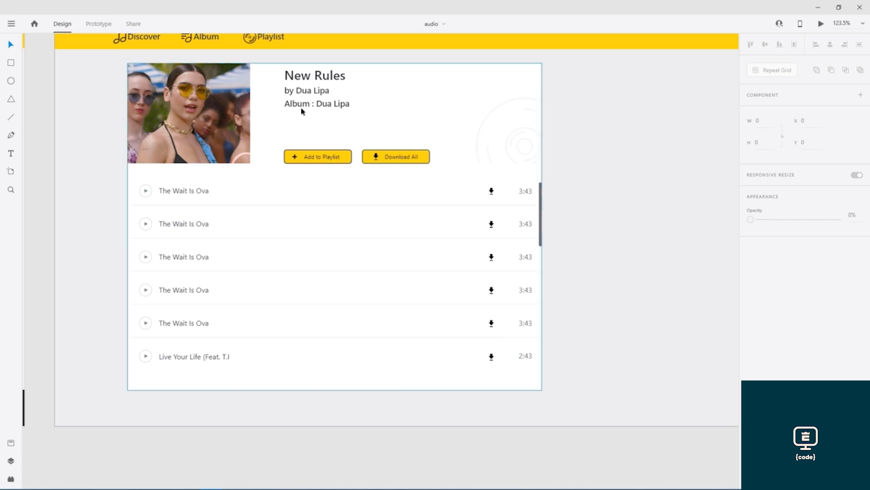
{"action": "left_click_drag", "start_coordinate": [300, 93], "coordinate": [272, 92]}
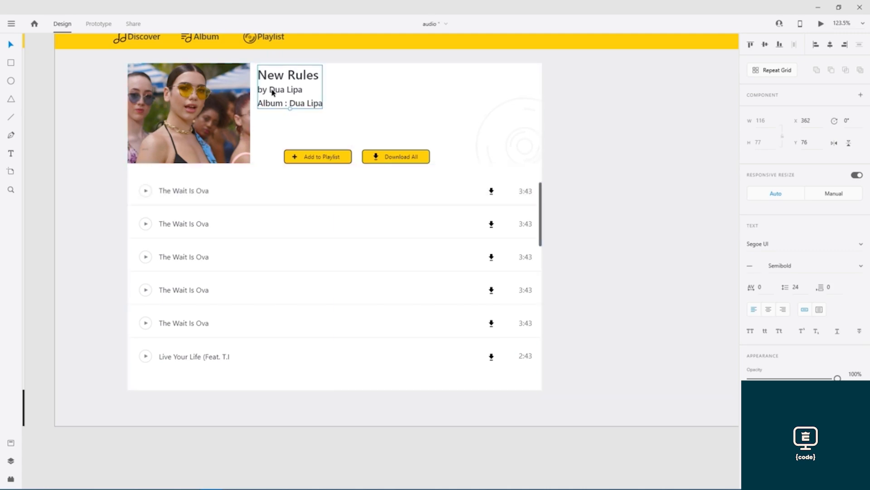
- Align the Add to Playlist button with the title's left edge at X 362
{"action": "left_click", "coordinate": [337, 160]}
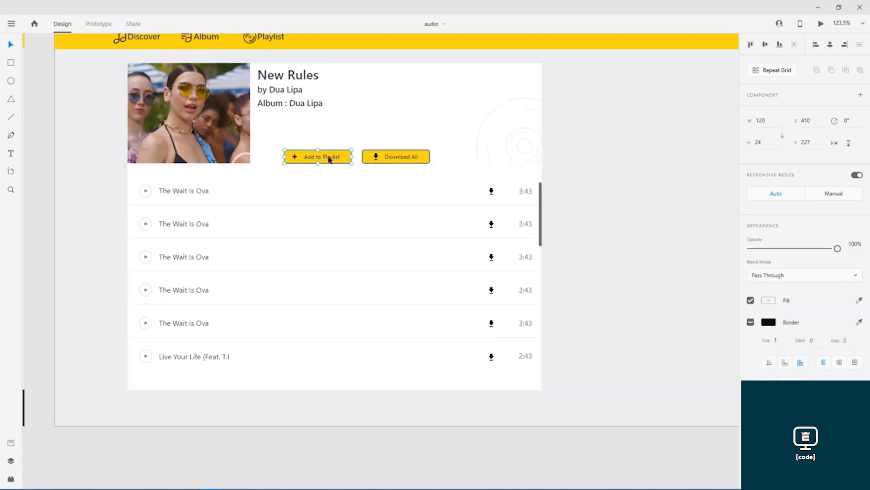
{"action": "key", "text": "Escape"}
{"action": "left_click", "coordinate": [305, 159]}
{"action": "left_click_drag", "start_coordinate": [347, 161], "coordinate": [323, 161]}
- Move the Download All button left beside Add to Playlist and save the file
{"action": "left_click", "coordinate": [427, 160]}
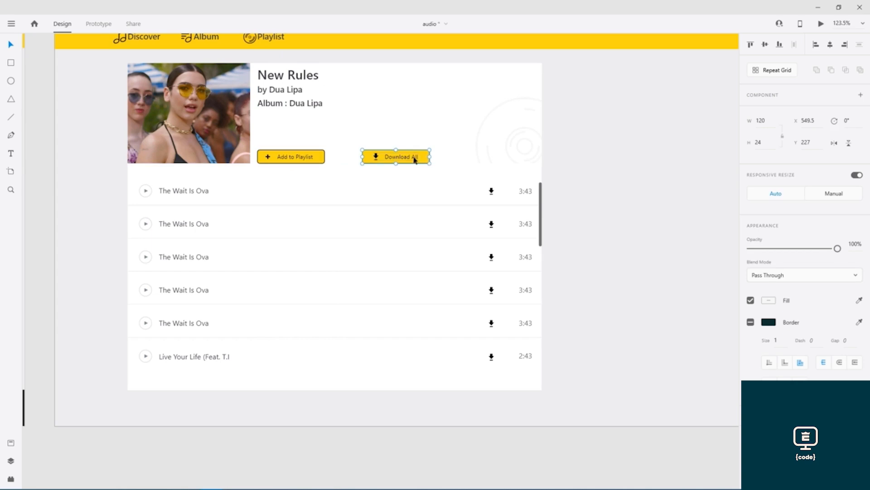
{"action": "left_click_drag", "start_coordinate": [415, 160], "coordinate": [396, 162]}
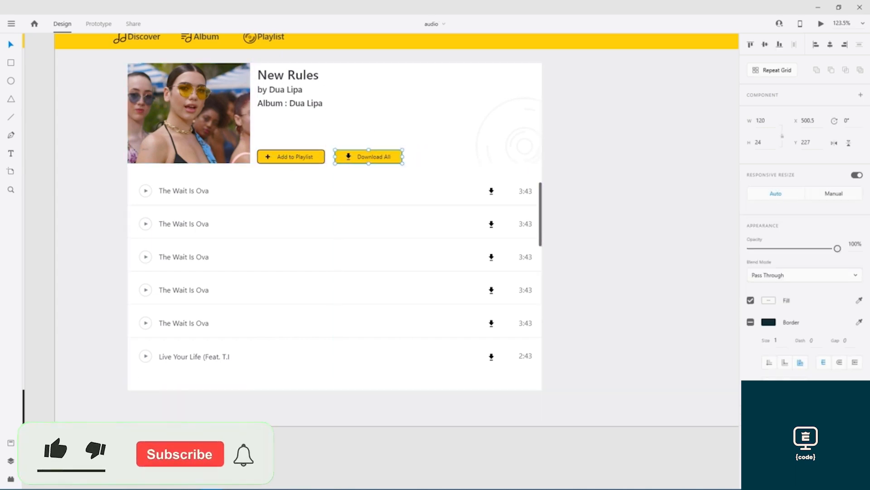
{"action": "left_click", "coordinate": [119, 446]}
{"action": "key", "text": "ctrl+s"}
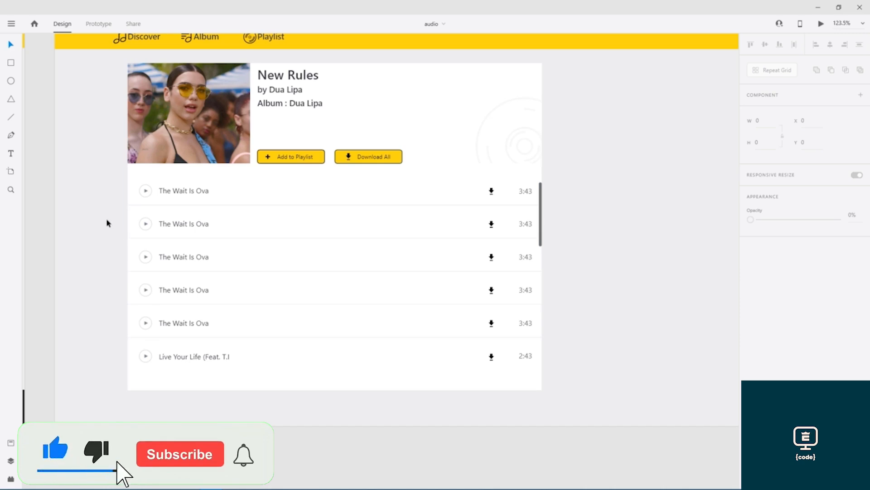